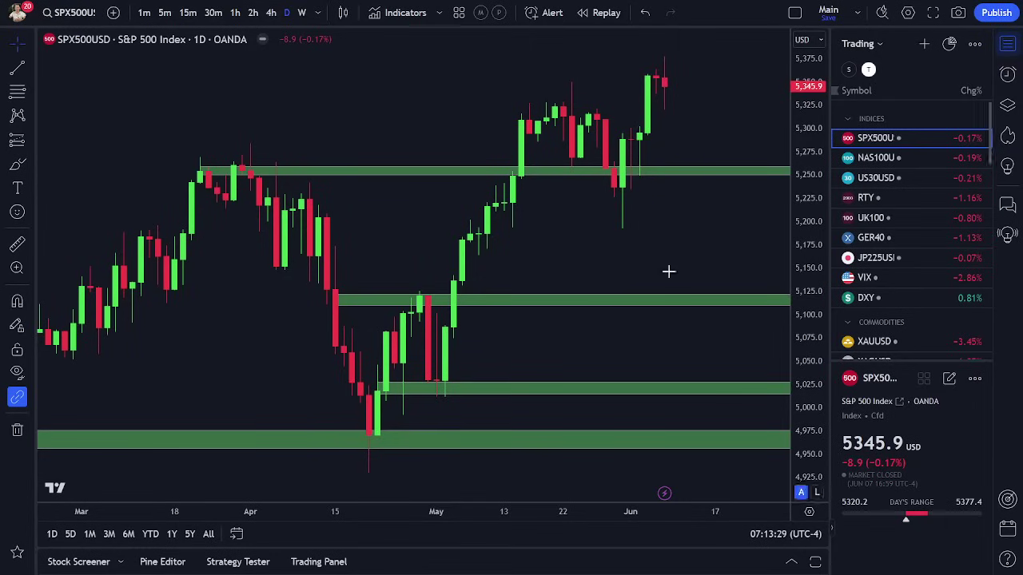
Pan the chart toward recent dates, point arrows at SPX500U and XAUUSD in the watchlist, then clear them
{"action": "left_click_drag", "start_coordinate": [579, 237], "coordinate": [573, 238]}
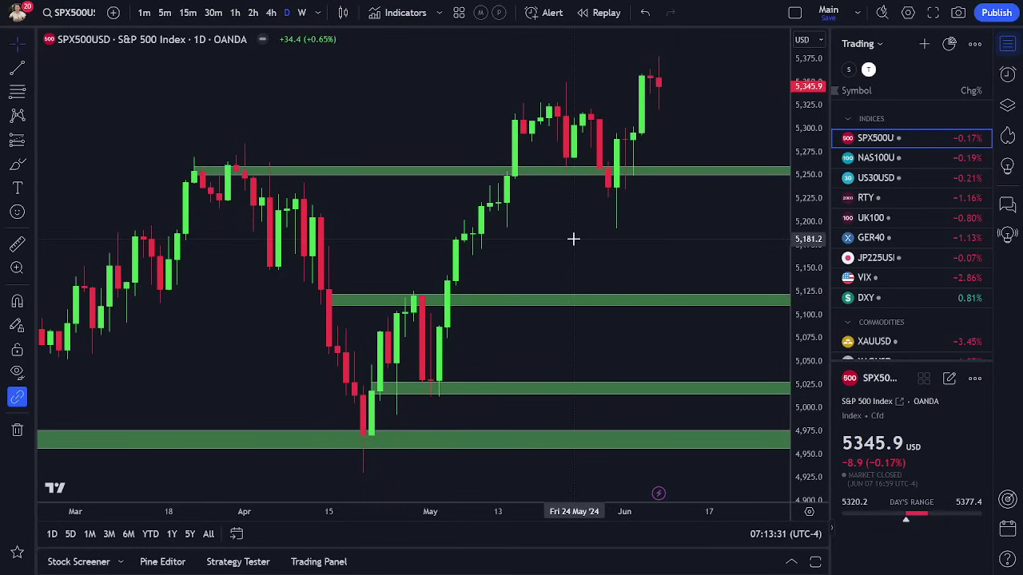
{"action": "left_click_drag", "start_coordinate": [573, 239], "coordinate": [548, 234]}
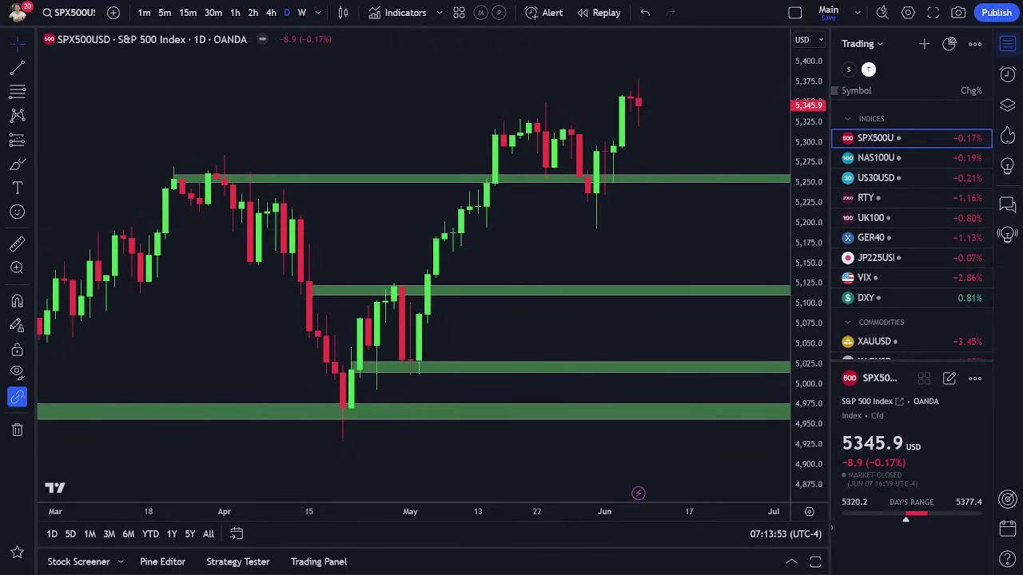
{"action": "left_click_drag", "start_coordinate": [791, 138], "coordinate": [845, 139]}
{"action": "left_click_drag", "start_coordinate": [765, 318], "coordinate": [832, 336]}
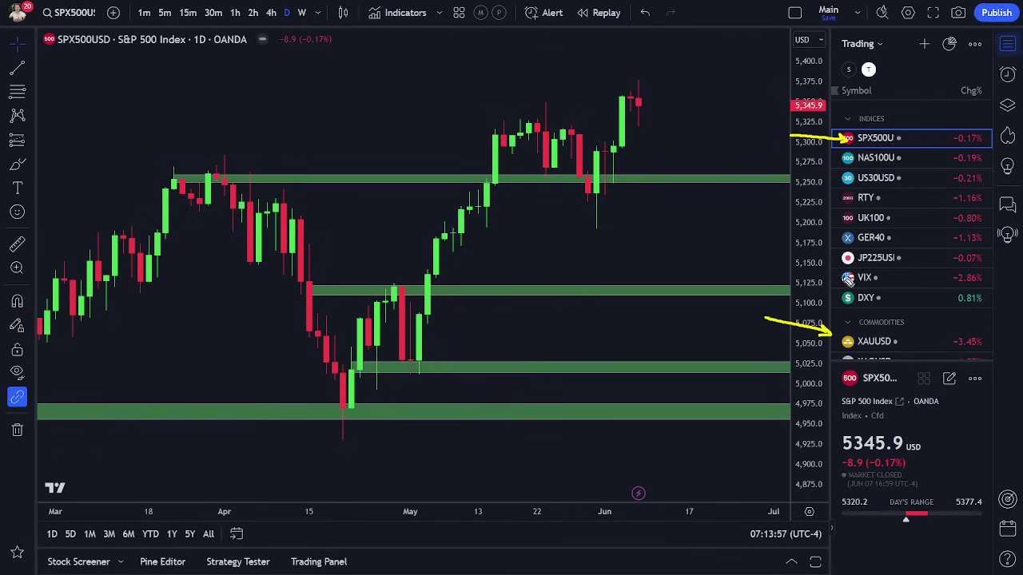
{"action": "left_click_drag", "start_coordinate": [801, 292], "coordinate": [838, 300]}
{"action": "key", "text": "ctrl+z"}
{"action": "key", "text": "Escape"}
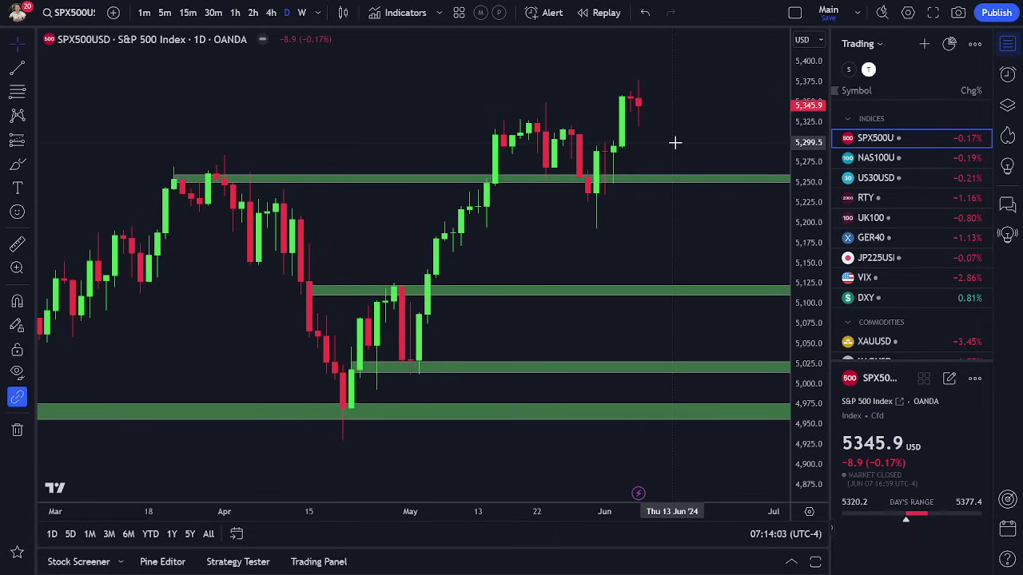
Handwrite 'NFP' on the chart, underline it and add a rising arrow beside it
{"action": "left_click_drag", "start_coordinate": [675, 142], "coordinate": [687, 143]}
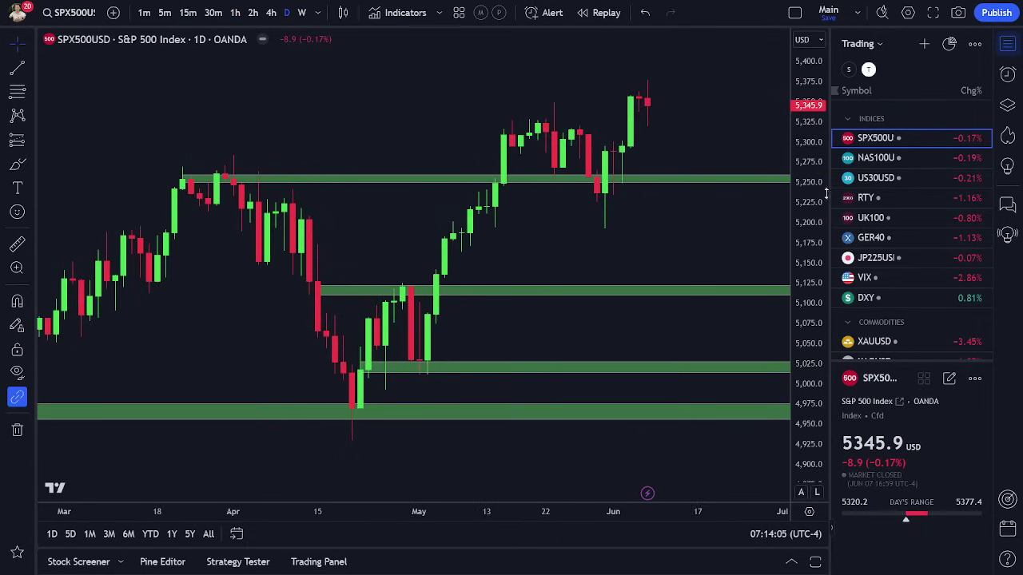
{"action": "mouse_move", "coordinate": [186, 133]}
{"action": "left_mouse_down"}
{"action": "mouse_move", "coordinate": [185, 114]}
{"action": "mouse_move", "coordinate": [214, 62]}
{"action": "left_mouse_up"}
{"action": "mouse_move", "coordinate": [239, 126]}
{"action": "left_mouse_down"}
{"action": "mouse_move", "coordinate": [256, 65]}
{"action": "mouse_move", "coordinate": [257, 88]}
{"action": "left_mouse_up"}
{"action": "mouse_move", "coordinate": [270, 83]}
{"action": "left_mouse_down"}
{"action": "mouse_move", "coordinate": [276, 108]}
{"action": "mouse_move", "coordinate": [278, 94]}
{"action": "left_mouse_up"}
{"action": "left_click_drag", "start_coordinate": [160, 149], "coordinate": [365, 141]}
{"action": "left_click_drag", "start_coordinate": [158, 170], "coordinate": [409, 151]}
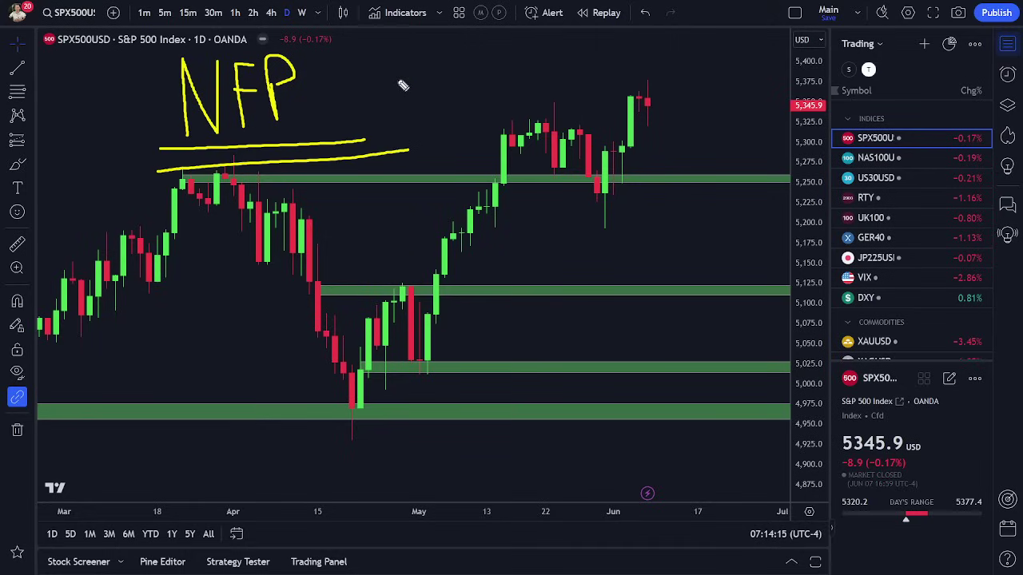
{"action": "left_click_drag", "start_coordinate": [328, 92], "coordinate": [372, 57]}
Handwrite 'U.R:' with a rising arrow and underline it
{"action": "left_click_drag", "start_coordinate": [457, 59], "coordinate": [479, 62]}
{"action": "left_click", "coordinate": [491, 102]}
{"action": "mouse_move", "coordinate": [499, 111]}
{"action": "left_mouse_down"}
{"action": "mouse_move", "coordinate": [519, 66]}
{"action": "mouse_move", "coordinate": [529, 96]}
{"action": "left_mouse_up"}
{"action": "left_click", "coordinate": [548, 62]}
{"action": "left_click", "coordinate": [552, 77]}
{"action": "mouse_move", "coordinate": [599, 78]}
{"action": "left_mouse_down"}
{"action": "mouse_move", "coordinate": [653, 34]}
{"action": "mouse_move", "coordinate": [660, 42]}
{"action": "left_mouse_up"}
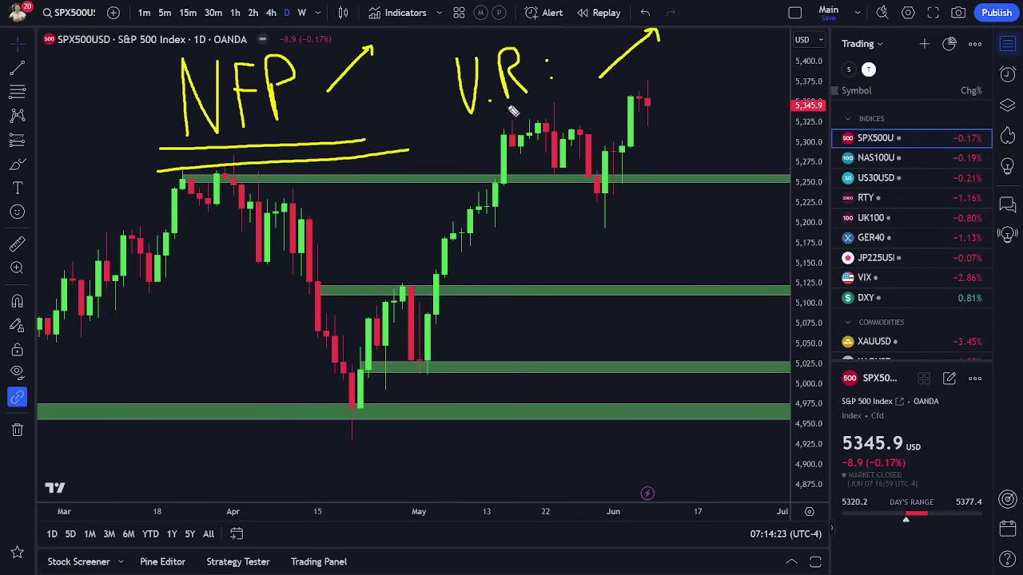
{"action": "left_click_drag", "start_coordinate": [444, 136], "coordinate": [569, 94]}
{"action": "left_click_drag", "start_coordinate": [450, 152], "coordinate": [583, 112]}
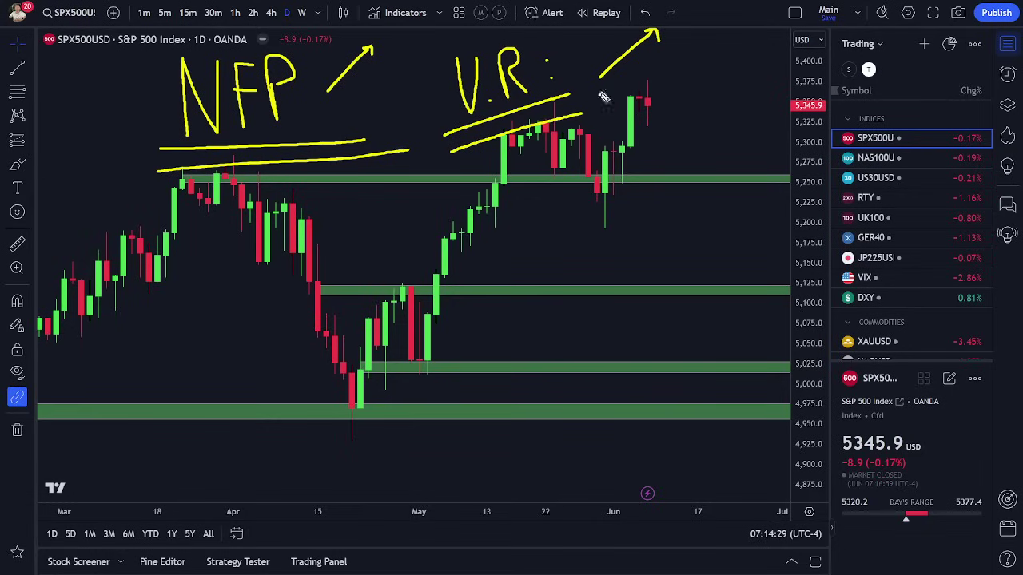
Write '3.9%' beside the last candles with a downward arrow beneath it
{"action": "mouse_move", "coordinate": [676, 94]}
{"action": "left_mouse_down"}
{"action": "mouse_move", "coordinate": [694, 108]}
{"action": "mouse_move", "coordinate": [686, 128]}
{"action": "left_mouse_up"}
{"action": "left_click", "coordinate": [716, 122]}
{"action": "left_click_drag", "start_coordinate": [727, 91], "coordinate": [729, 121]}
{"action": "mouse_move", "coordinate": [749, 80]}
{"action": "left_mouse_down"}
{"action": "mouse_move", "coordinate": [756, 112]}
{"action": "mouse_move", "coordinate": [775, 107]}
{"action": "left_mouse_up"}
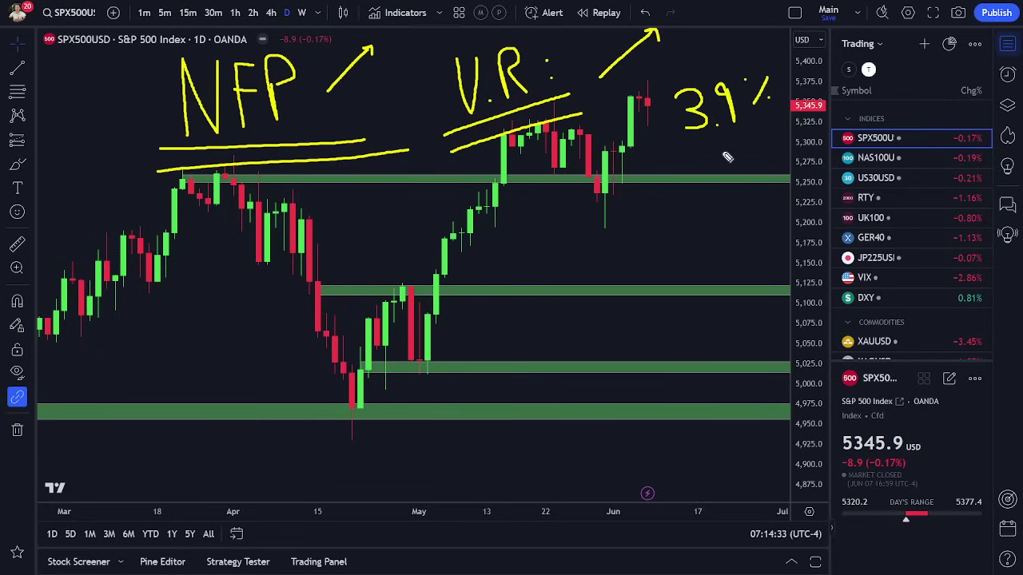
{"action": "mouse_move", "coordinate": [724, 138]}
{"action": "left_mouse_down"}
{"action": "mouse_move", "coordinate": [729, 171]}
{"action": "mouse_move", "coordinate": [734, 157]}
{"action": "left_mouse_up"}
Write '4.0%' below, underline both figures, sketch a rising wavy path, then clear all ink
{"action": "mouse_move", "coordinate": [708, 192]}
{"action": "left_mouse_down"}
{"action": "mouse_move", "coordinate": [724, 209]}
{"action": "mouse_move", "coordinate": [716, 225]}
{"action": "left_mouse_up"}
{"action": "left_click", "coordinate": [726, 217]}
{"action": "mouse_move", "coordinate": [749, 195]}
{"action": "left_mouse_down"}
{"action": "mouse_move", "coordinate": [753, 221]}
{"action": "mouse_move", "coordinate": [777, 214]}
{"action": "left_mouse_up"}
{"action": "left_click", "coordinate": [790, 209]}
{"action": "left_click_drag", "start_coordinate": [705, 238], "coordinate": [814, 223]}
{"action": "left_click_drag", "start_coordinate": [684, 144], "coordinate": [793, 108]}
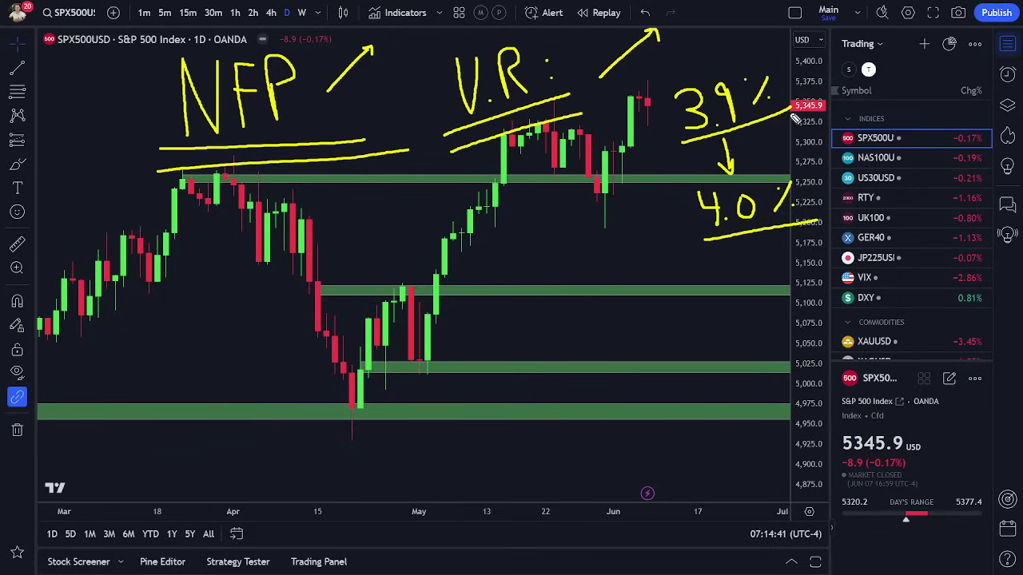
{"action": "mouse_move", "coordinate": [419, 427]}
{"action": "left_mouse_down"}
{"action": "mouse_move", "coordinate": [533, 389]}
{"action": "mouse_move", "coordinate": [645, 329]}
{"action": "left_mouse_up"}
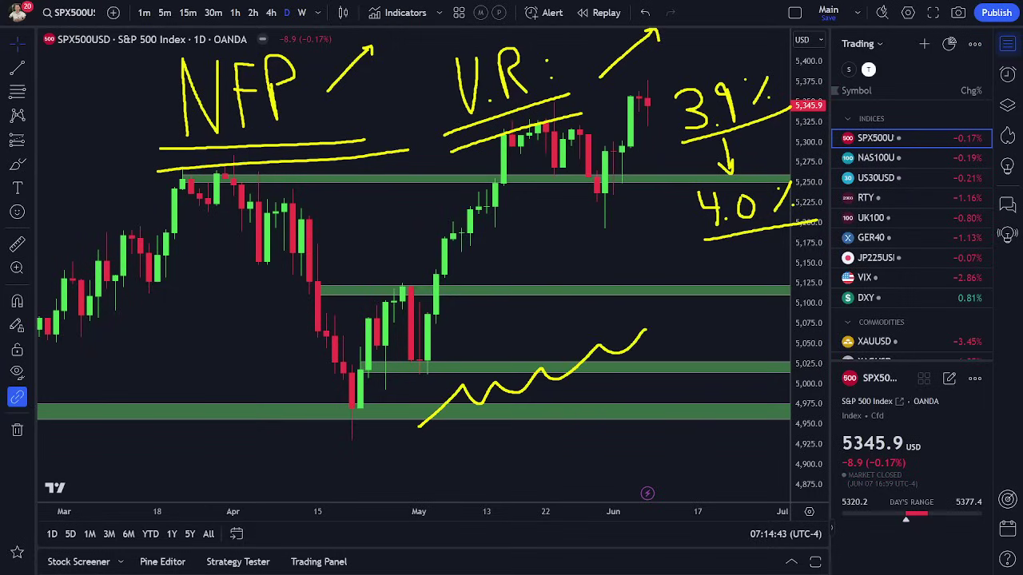
{"action": "key", "text": "Escape"}
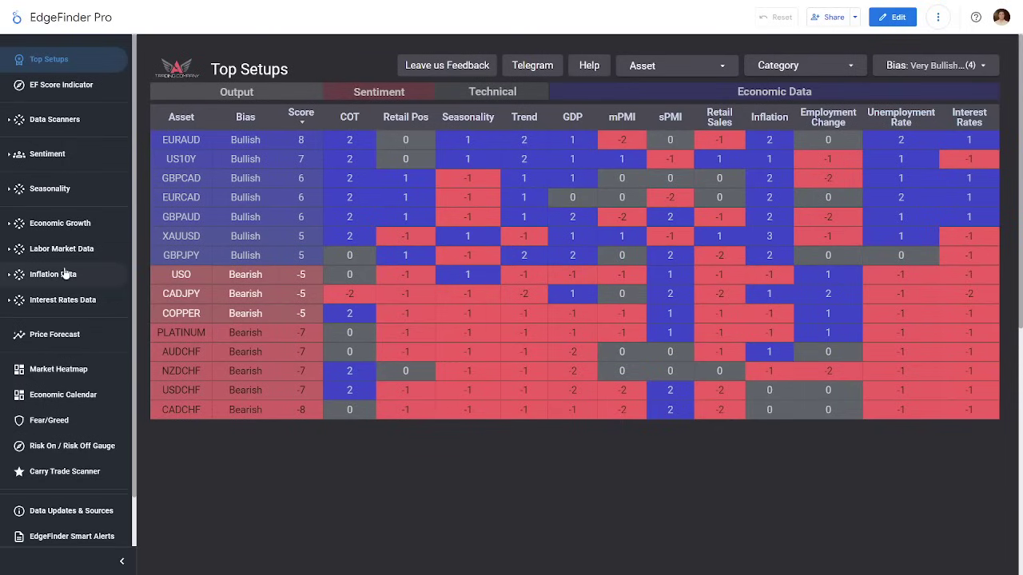
Open the Unemployment Claims page under Labor Market Data in EdgeFinder Pro
{"action": "scroll", "coordinate": [74, 240], "scroll_direction": "down", "scroll_amount": 1}
{"action": "left_click", "coordinate": [74, 198]}
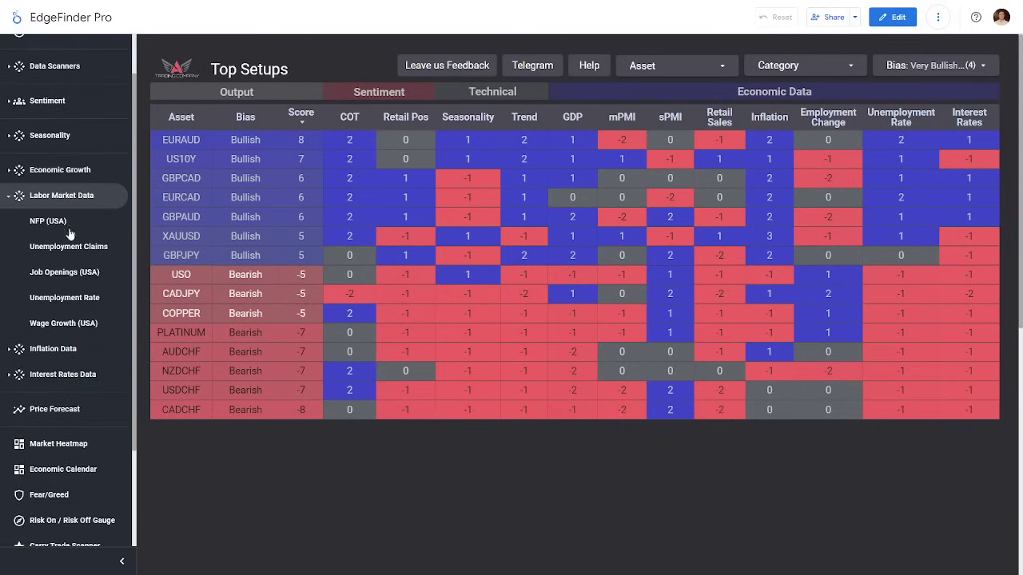
{"action": "left_click", "coordinate": [69, 250]}
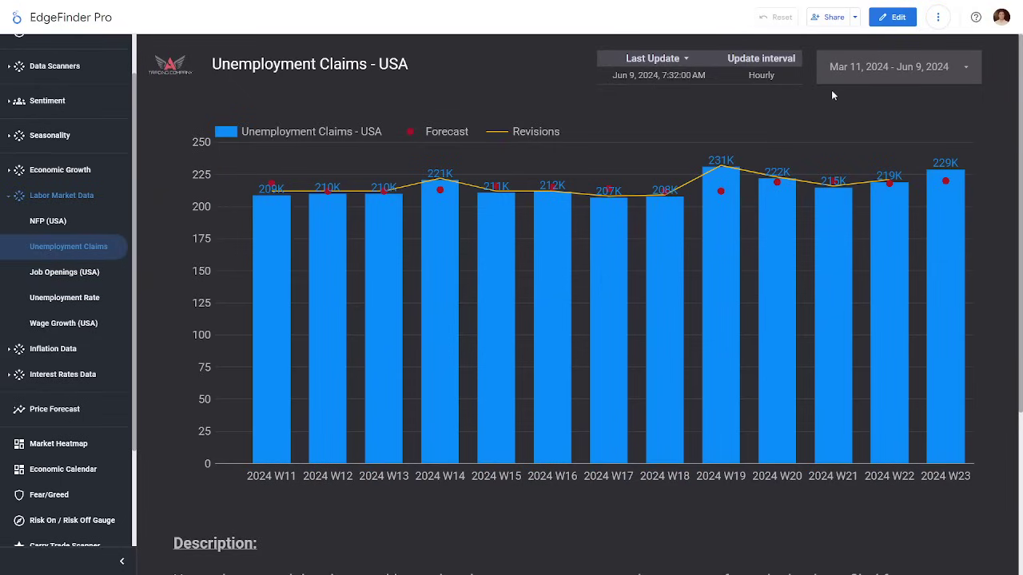
Change the date range start offset from 90 to 180 days and apply it
{"action": "left_click", "coordinate": [877, 77]}
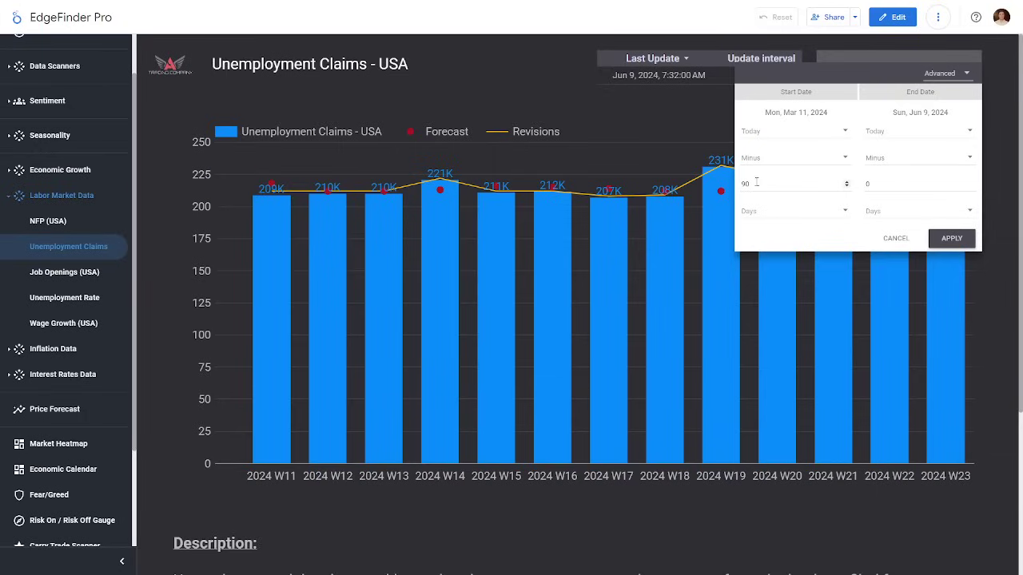
{"action": "double_click", "coordinate": [744, 183]}
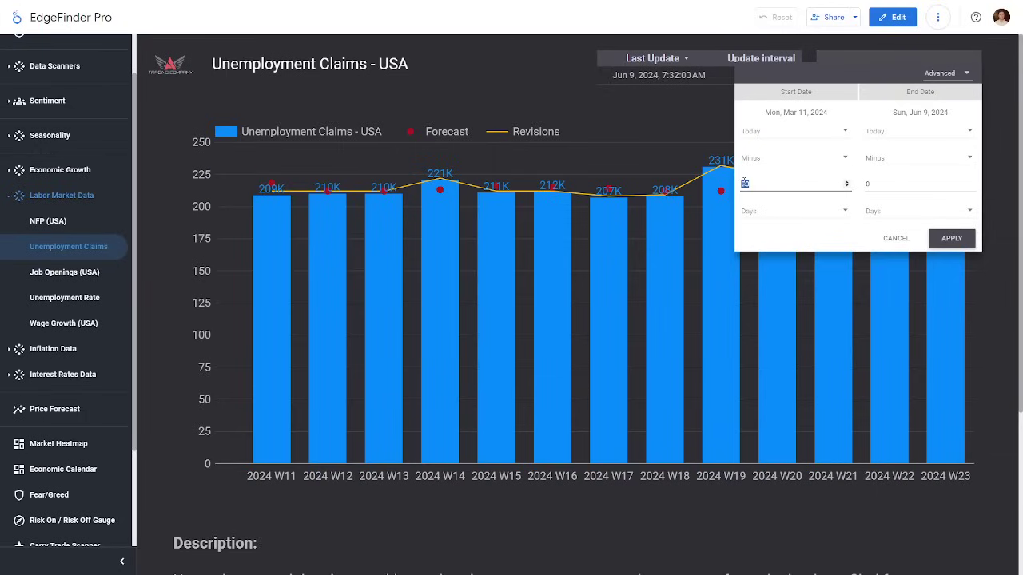
{"action": "type", "text": "180"}
{"action": "left_click", "coordinate": [948, 238]}
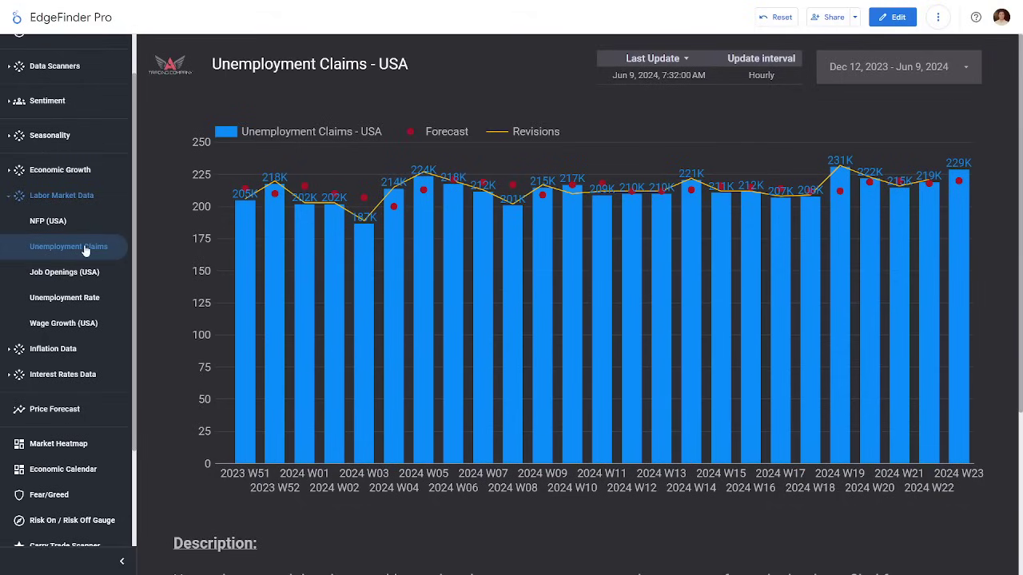
Open the JOLTS Job Openings page, annotate its chart and title in green, then clear the ink
{"action": "left_click", "coordinate": [72, 277]}
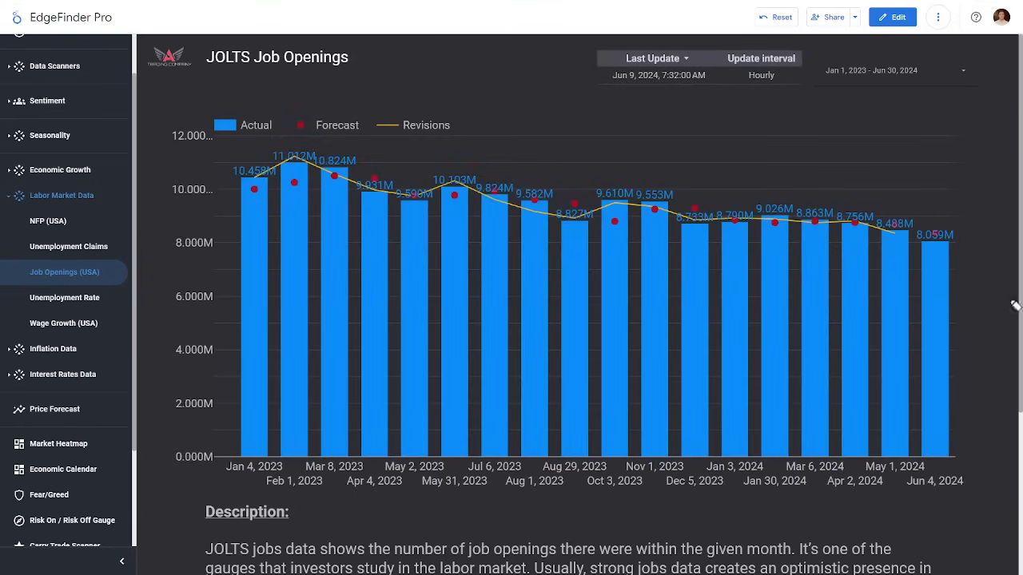
{"action": "mouse_move", "coordinate": [258, 144]}
{"action": "left_mouse_down"}
{"action": "mouse_move", "coordinate": [690, 178]}
{"action": "mouse_move", "coordinate": [913, 209]}
{"action": "left_mouse_up"}
{"action": "mouse_move", "coordinate": [364, 45]}
{"action": "left_mouse_down"}
{"action": "mouse_move", "coordinate": [202, 47]}
{"action": "mouse_move", "coordinate": [252, 83]}
{"action": "mouse_move", "coordinate": [373, 60]}
{"action": "left_mouse_up"}
{"action": "left_click_drag", "start_coordinate": [507, 89], "coordinate": [398, 73]}
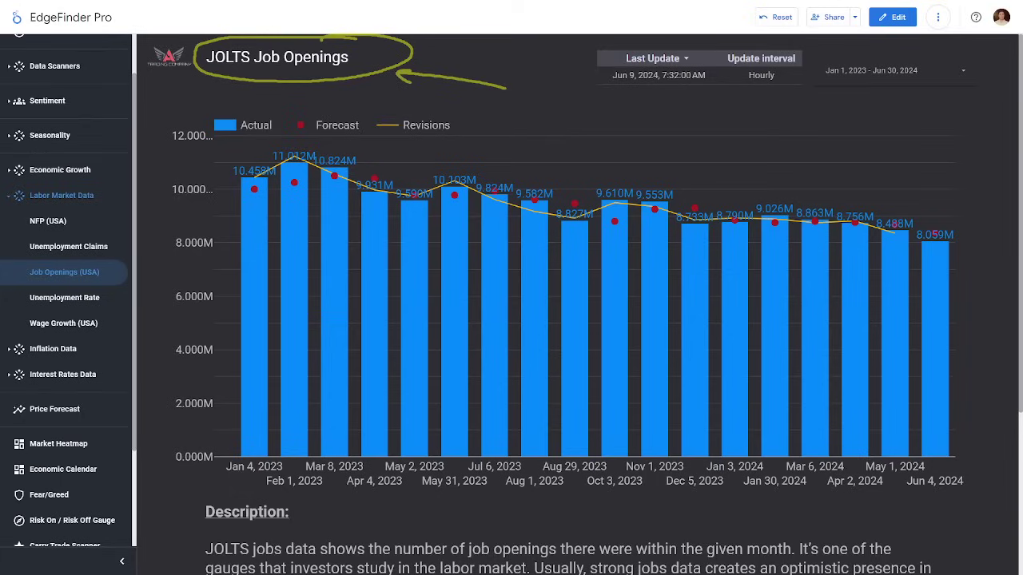
{"action": "key", "text": "Escape"}
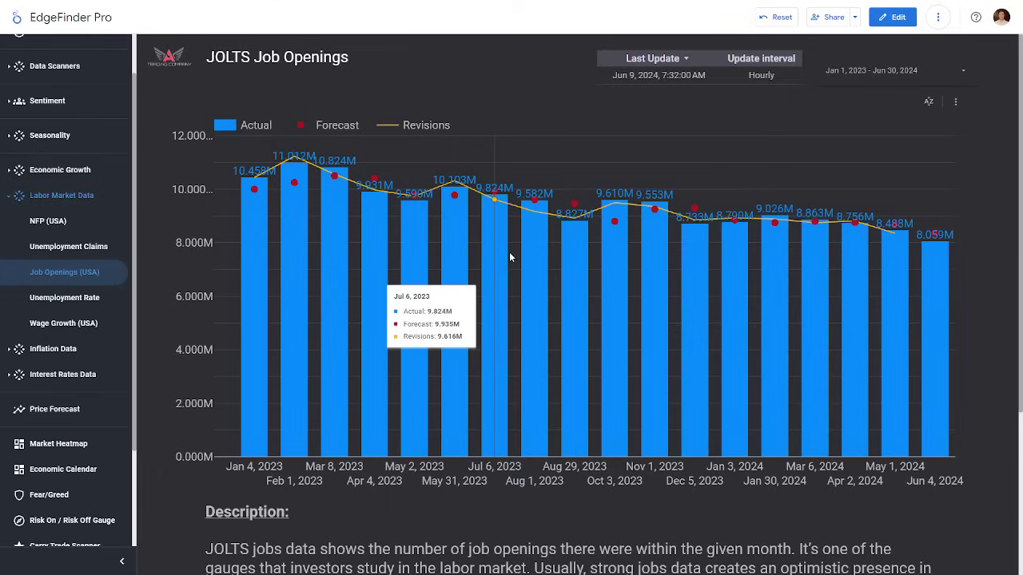
Open the US Unemployment Rate page, refresh the report data and highlight the latest bar
{"action": "left_click", "coordinate": [64, 300]}
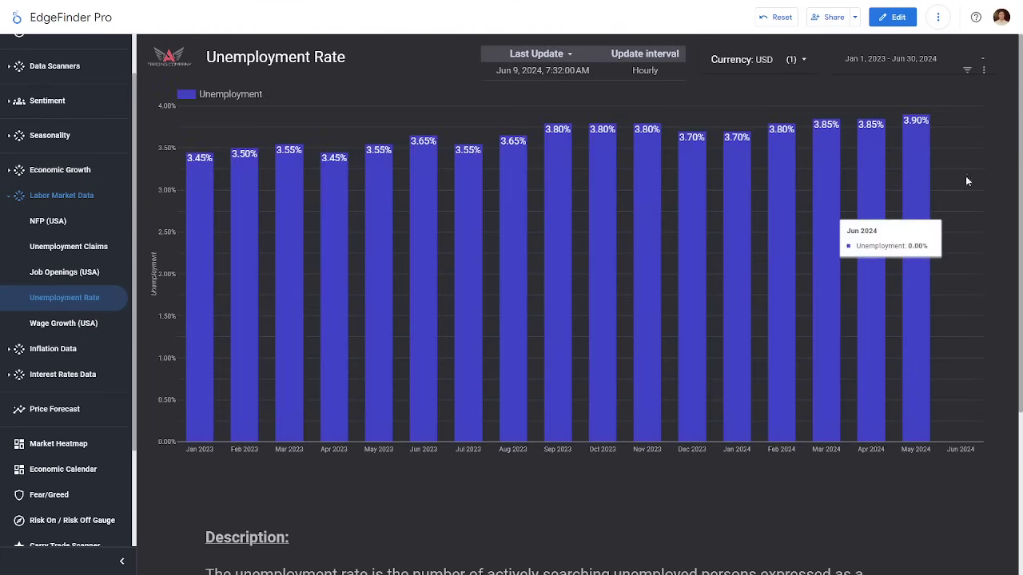
{"action": "left_click", "coordinate": [938, 17]}
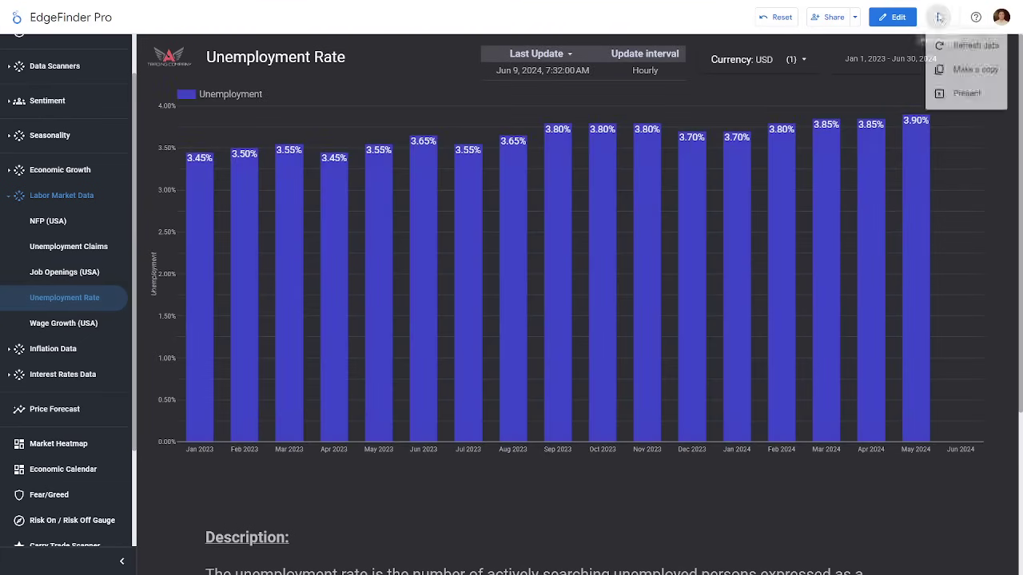
{"action": "left_click", "coordinate": [977, 45]}
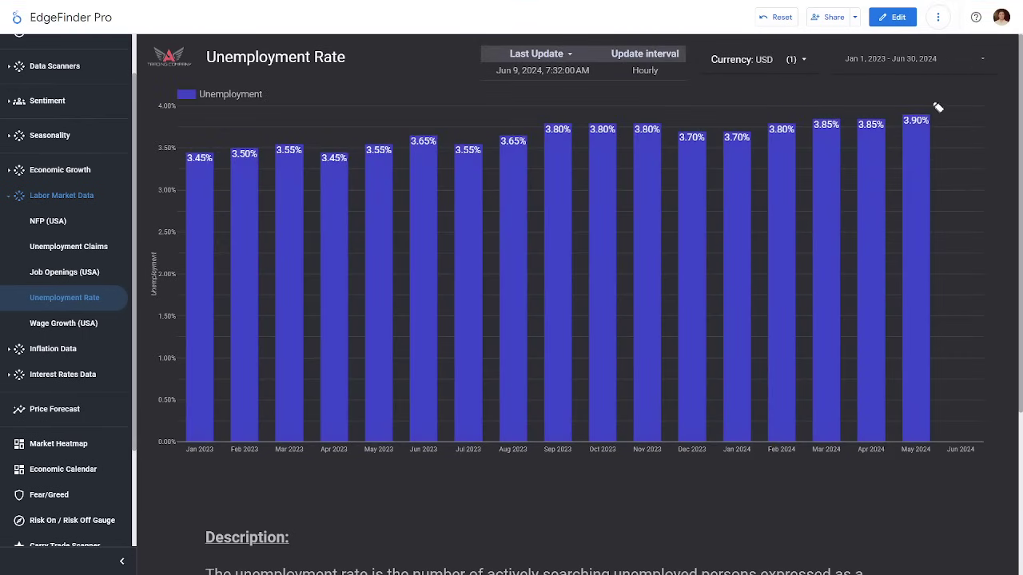
{"action": "left_click_drag", "start_coordinate": [939, 105], "coordinate": [961, 103]}
View the Non Farm Payroll - USA chart, revisit Unemployment Rate, then open Wage Growth (USA)
{"action": "left_click", "coordinate": [70, 224]}
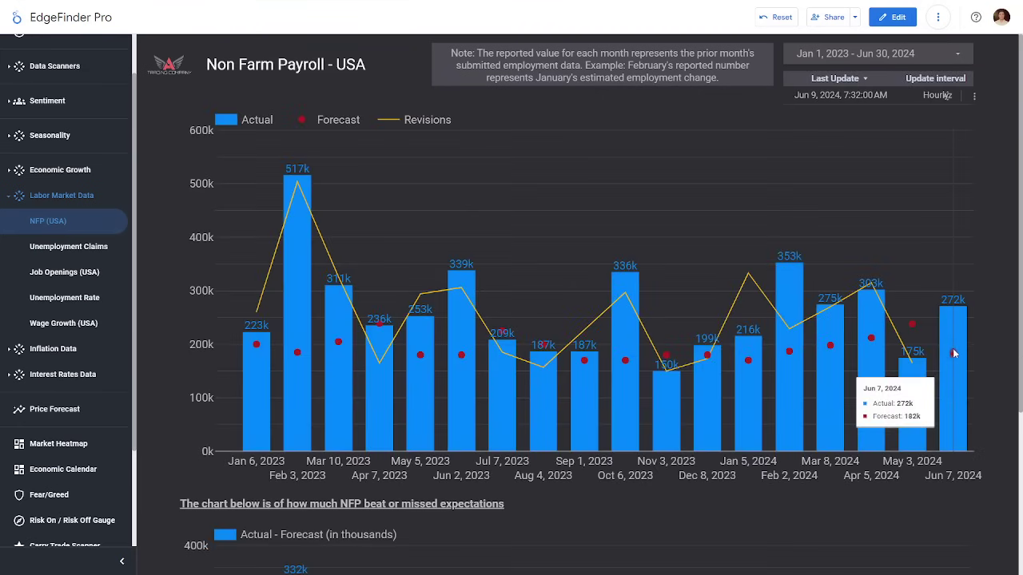
{"action": "mouse_move", "coordinate": [912, 369]}
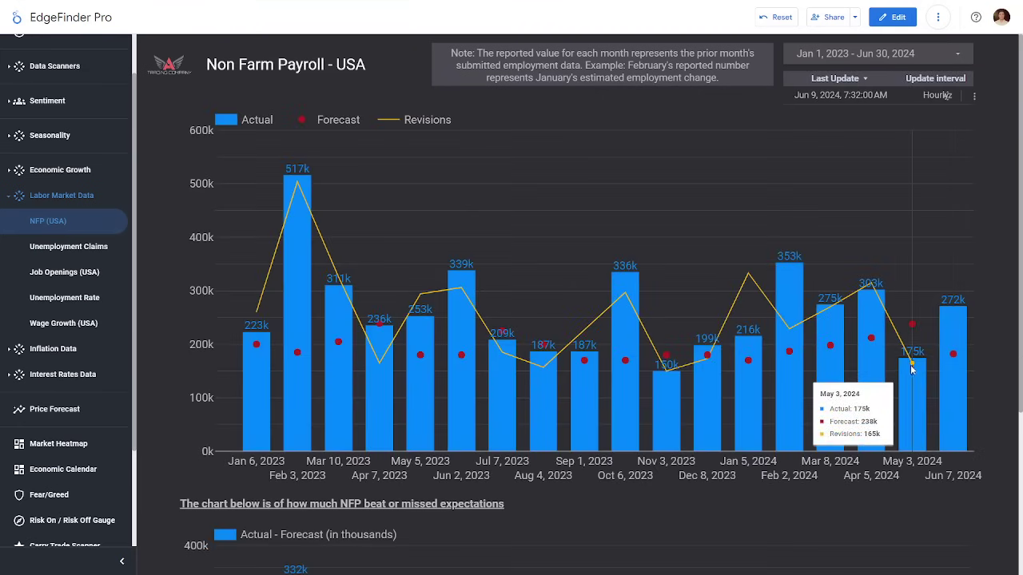
{"action": "left_click", "coordinate": [68, 298]}
{"action": "left_click", "coordinate": [62, 324]}
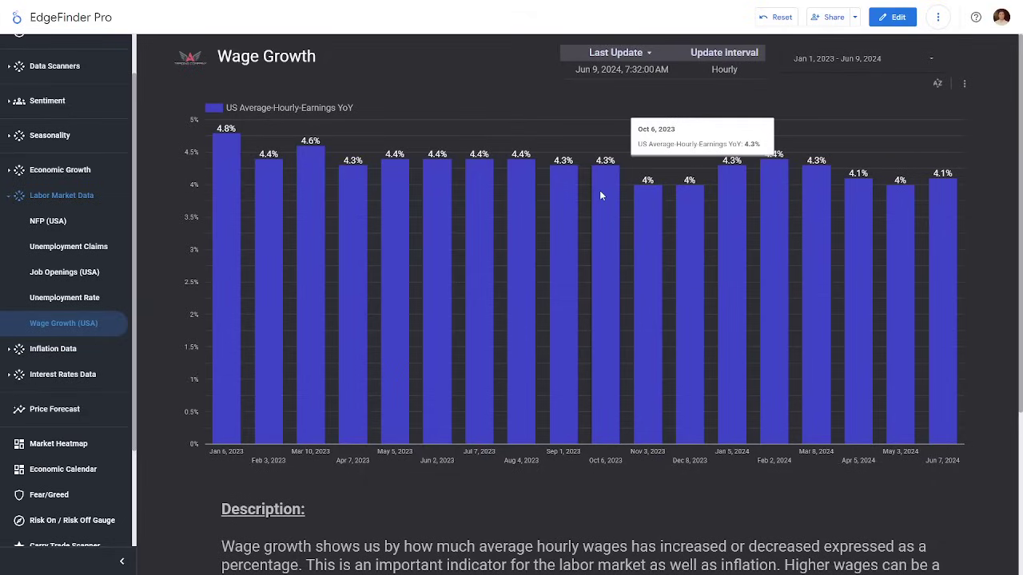
Return to the TradingView S&P 500 chart and sketch a possible price path beside the last candles
{"action": "key", "text": "alt+Tab"}
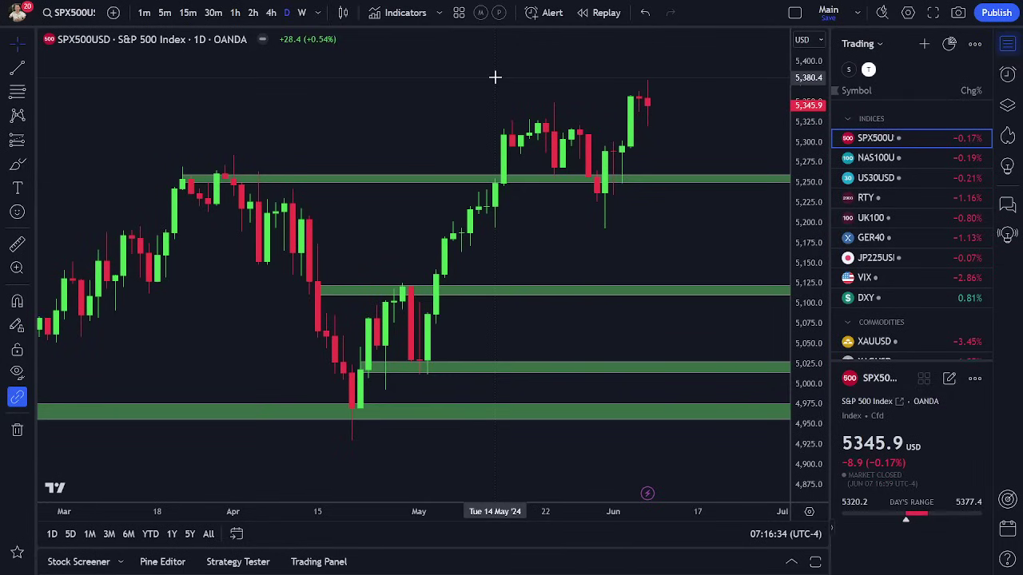
{"action": "scroll", "coordinate": [891, 152], "scroll_direction": "down", "scroll_amount": 3}
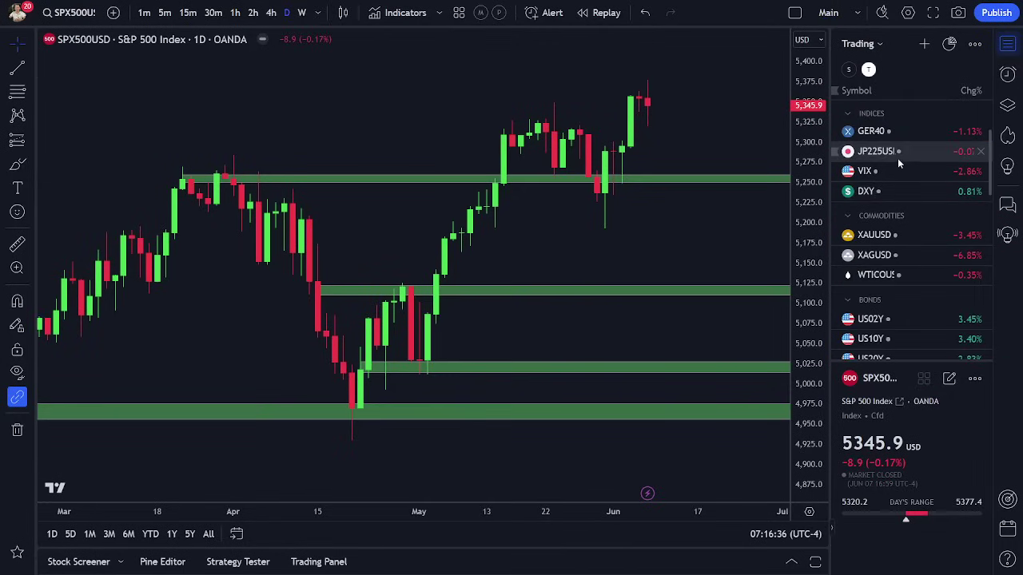
{"action": "scroll", "coordinate": [902, 163], "scroll_direction": "up", "scroll_amount": 3}
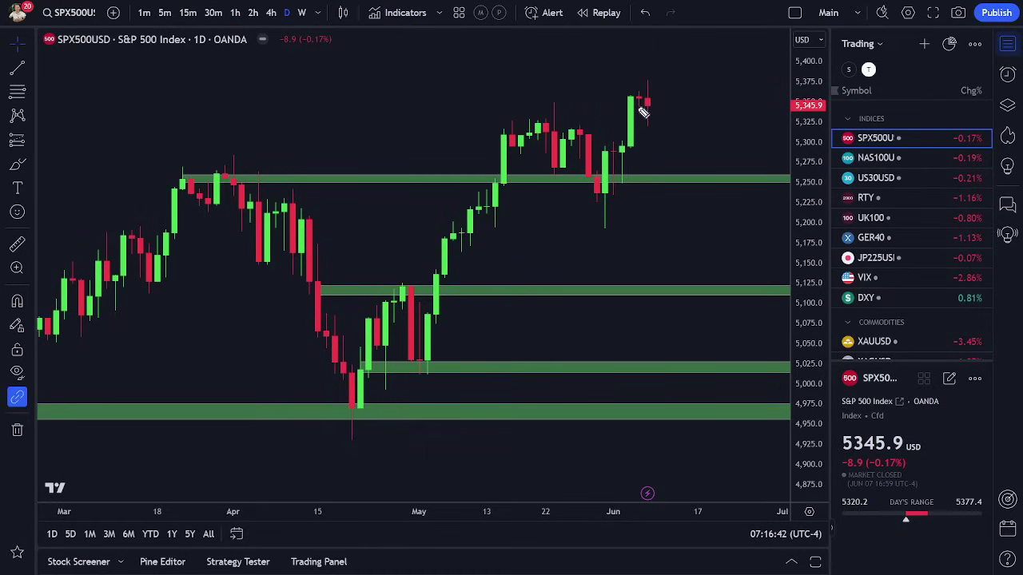
{"action": "mouse_move", "coordinate": [640, 102]}
{"action": "left_mouse_down"}
{"action": "mouse_move", "coordinate": [652, 131]}
{"action": "mouse_move", "coordinate": [654, 83]}
{"action": "mouse_move", "coordinate": [700, 143]}
{"action": "mouse_move", "coordinate": [717, 91]}
{"action": "mouse_move", "coordinate": [729, 105]}
{"action": "left_mouse_up"}
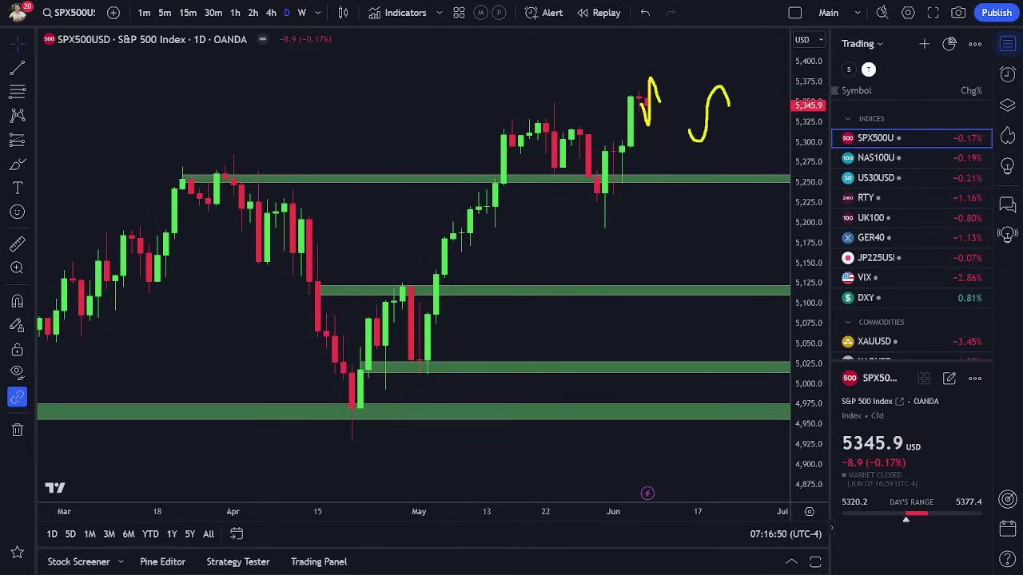
Switch the chart through Nasdaq 100 and US30USD, then load RTY
{"action": "left_click", "coordinate": [868, 159]}
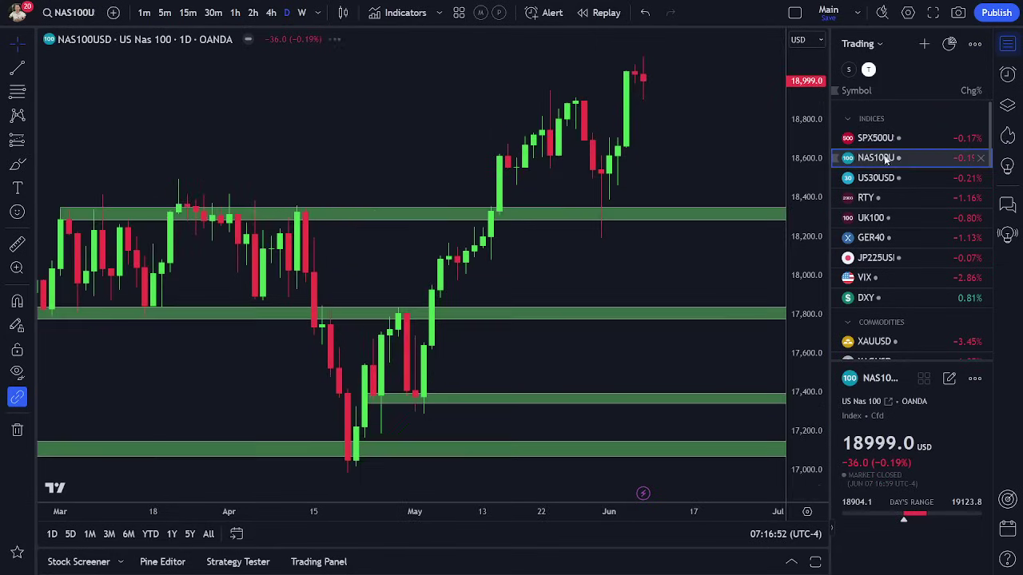
{"action": "left_click", "coordinate": [921, 181]}
{"action": "left_click_drag", "start_coordinate": [605, 146], "coordinate": [650, 143]}
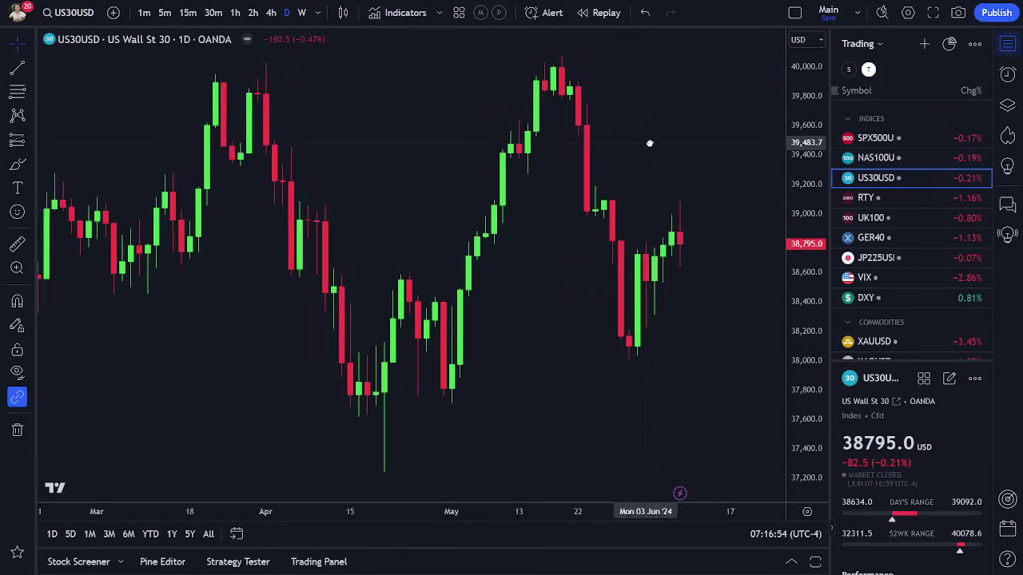
{"action": "left_click", "coordinate": [899, 198]}
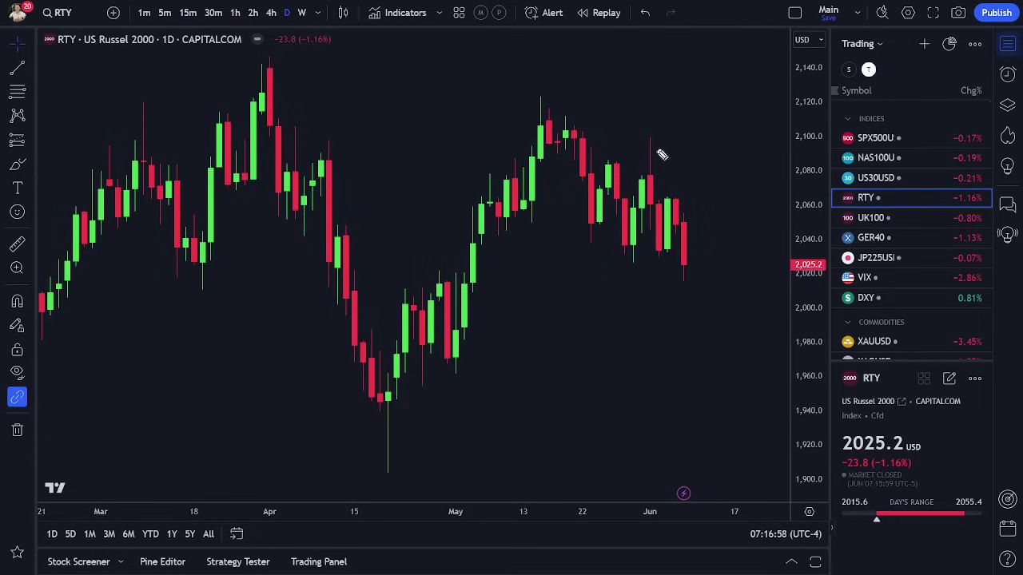
Draw an arrow to RTY's latest red candle and circle the index rows, including RTY, in the watchlist
{"action": "mouse_move", "coordinate": [750, 142]}
{"action": "left_mouse_down"}
{"action": "mouse_move", "coordinate": [729, 209]}
{"action": "mouse_move", "coordinate": [694, 231]}
{"action": "mouse_move", "coordinate": [718, 227]}
{"action": "left_mouse_up"}
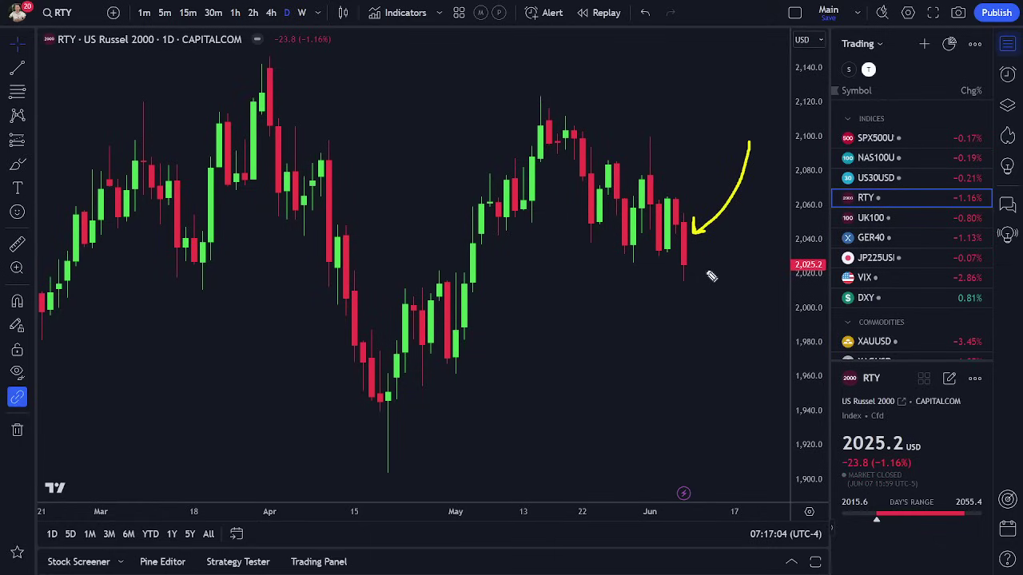
{"action": "mouse_move", "coordinate": [911, 123]}
{"action": "left_mouse_down"}
{"action": "mouse_move", "coordinate": [830, 126]}
{"action": "mouse_move", "coordinate": [819, 161]}
{"action": "mouse_move", "coordinate": [836, 192]}
{"action": "mouse_move", "coordinate": [941, 187]}
{"action": "mouse_move", "coordinate": [928, 124]}
{"action": "mouse_move", "coordinate": [899, 121]}
{"action": "left_mouse_up"}
{"action": "mouse_move", "coordinate": [701, 96]}
{"action": "left_mouse_down"}
{"action": "mouse_move", "coordinate": [821, 127]}
{"action": "mouse_move", "coordinate": [813, 118]}
{"action": "mouse_move", "coordinate": [809, 135]}
{"action": "left_mouse_up"}
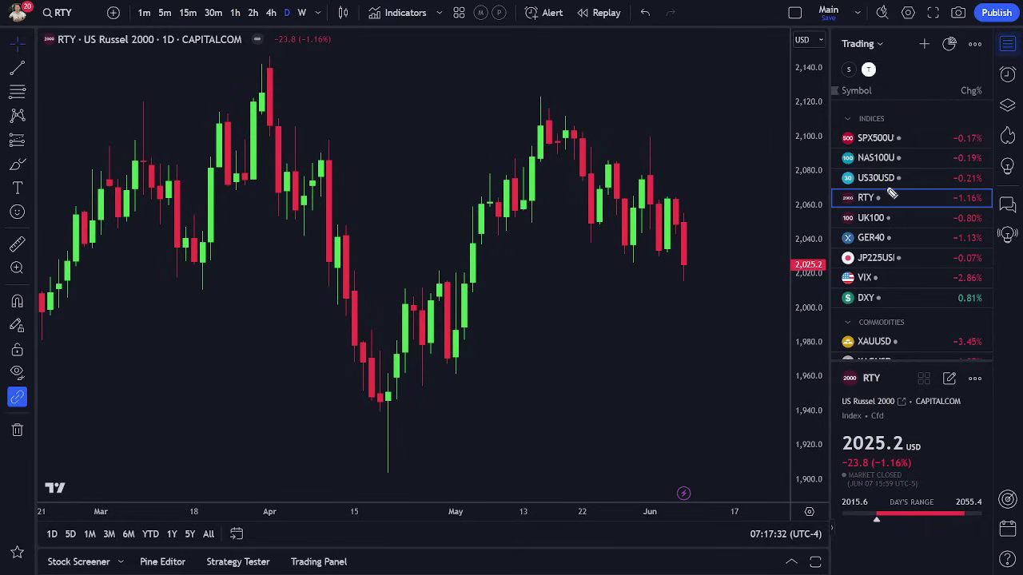
{"action": "mouse_move", "coordinate": [885, 192]}
{"action": "left_mouse_down"}
{"action": "mouse_move", "coordinate": [836, 194]}
{"action": "mouse_move", "coordinate": [839, 212]}
{"action": "mouse_move", "coordinate": [900, 208]}
{"action": "mouse_move", "coordinate": [877, 193]}
{"action": "mouse_move", "coordinate": [708, 237]}
{"action": "left_mouse_up"}
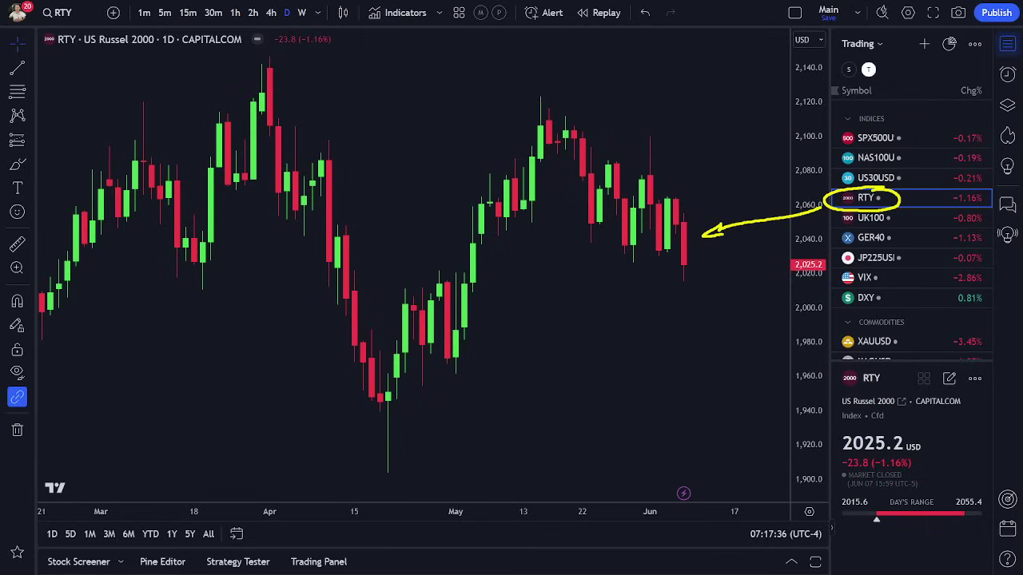
Zoom the RTY chart out and pan it to show 2020 onward, undoing a stray rising arrow
{"action": "scroll", "coordinate": [607, 199], "scroll_direction": "down", "scroll_amount": 5}
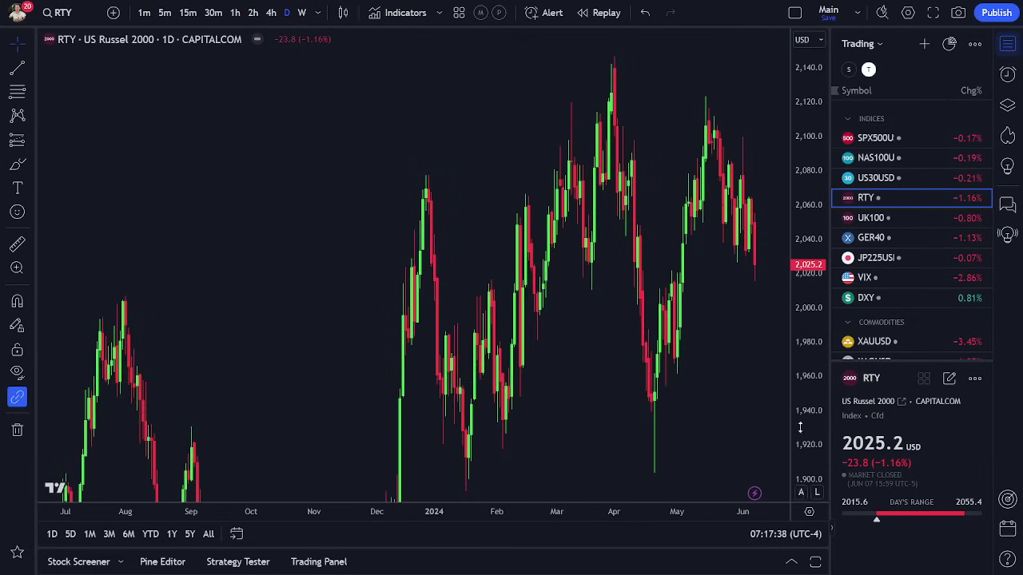
{"action": "scroll", "coordinate": [655, 176], "scroll_direction": "down", "scroll_amount": 5}
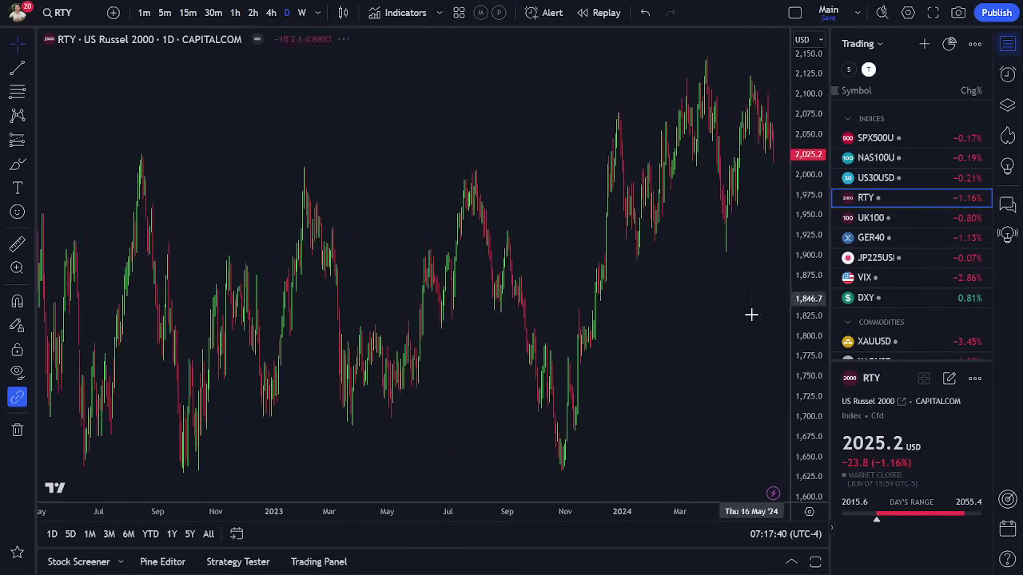
{"action": "scroll", "coordinate": [703, 334], "scroll_direction": "down", "scroll_amount": 5}
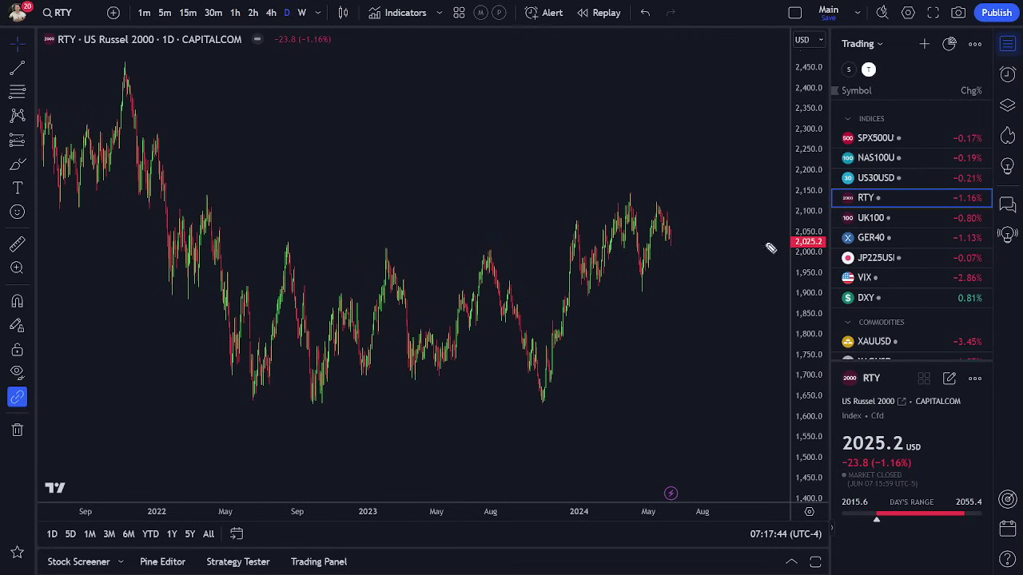
{"action": "left_click_drag", "start_coordinate": [685, 236], "coordinate": [737, 85]}
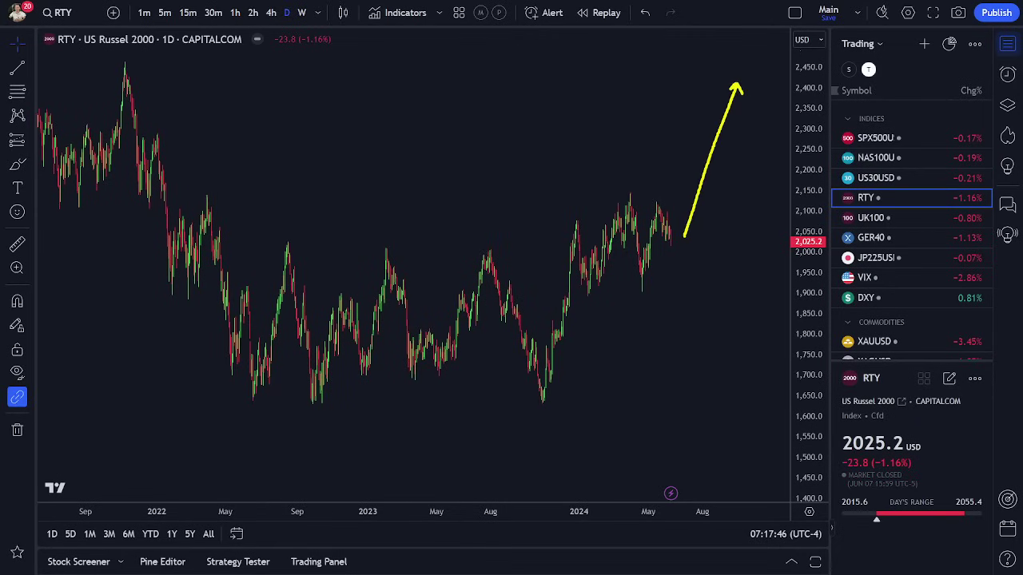
{"action": "key", "text": "ctrl+z"}
{"action": "scroll", "coordinate": [514, 164], "scroll_direction": "down", "scroll_amount": 3}
{"action": "left_click_drag", "start_coordinate": [514, 164], "coordinate": [638, 197]}
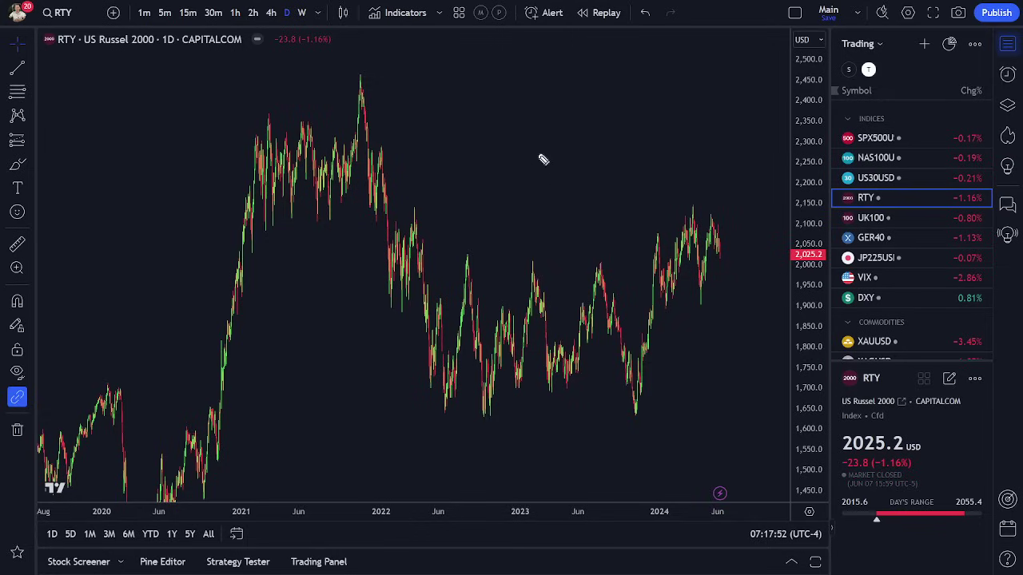
Sketch a hook-and-rise scenario, an I mark and a sideways range, then erase all the marks
{"action": "mouse_move", "coordinate": [516, 58]}
{"action": "left_mouse_down"}
{"action": "mouse_move", "coordinate": [478, 121]}
{"action": "mouse_move", "coordinate": [507, 94]}
{"action": "mouse_move", "coordinate": [588, 66]}
{"action": "mouse_move", "coordinate": [596, 73]}
{"action": "left_mouse_up"}
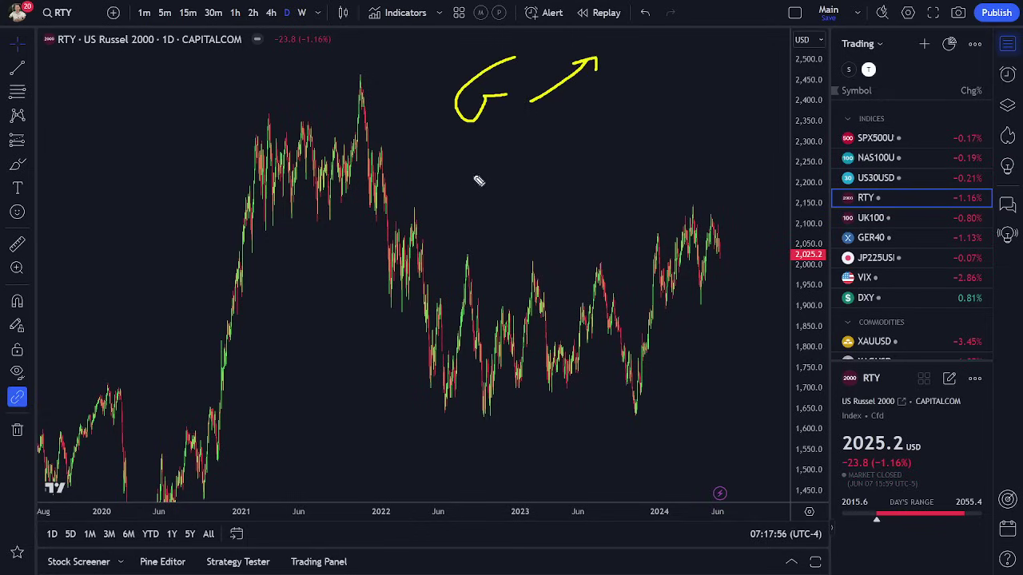
{"action": "mouse_move", "coordinate": [476, 151]}
{"action": "left_mouse_down"}
{"action": "mouse_move", "coordinate": [470, 193]}
{"action": "mouse_move", "coordinate": [492, 146]}
{"action": "left_mouse_up"}
{"action": "left_click_drag", "start_coordinate": [470, 192], "coordinate": [500, 192]}
{"action": "left_click_drag", "start_coordinate": [540, 170], "coordinate": [622, 169]}
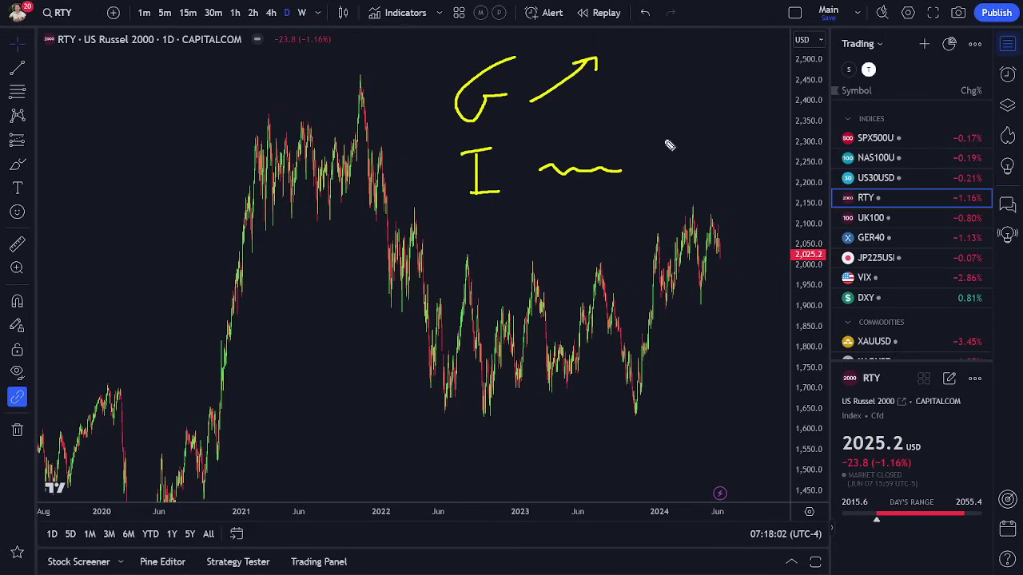
{"action": "mouse_move", "coordinate": [660, 144]}
{"action": "left_mouse_down"}
{"action": "mouse_move", "coordinate": [414, 183]}
{"action": "mouse_move", "coordinate": [655, 142]}
{"action": "mouse_move", "coordinate": [607, 139]}
{"action": "left_mouse_up"}
{"action": "left_click_drag", "start_coordinate": [540, 177], "coordinate": [596, 147]}
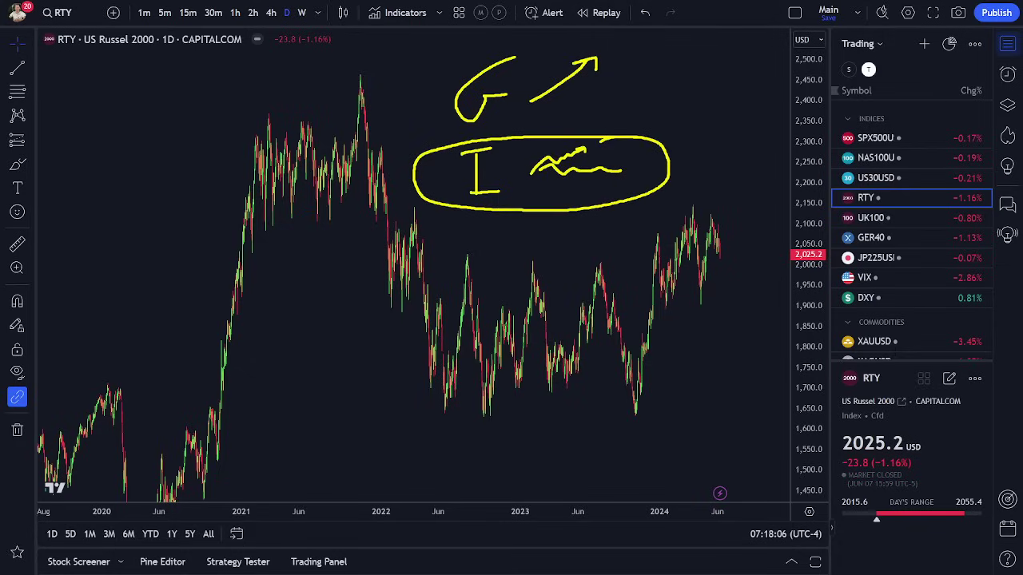
{"action": "key", "text": "Escape"}
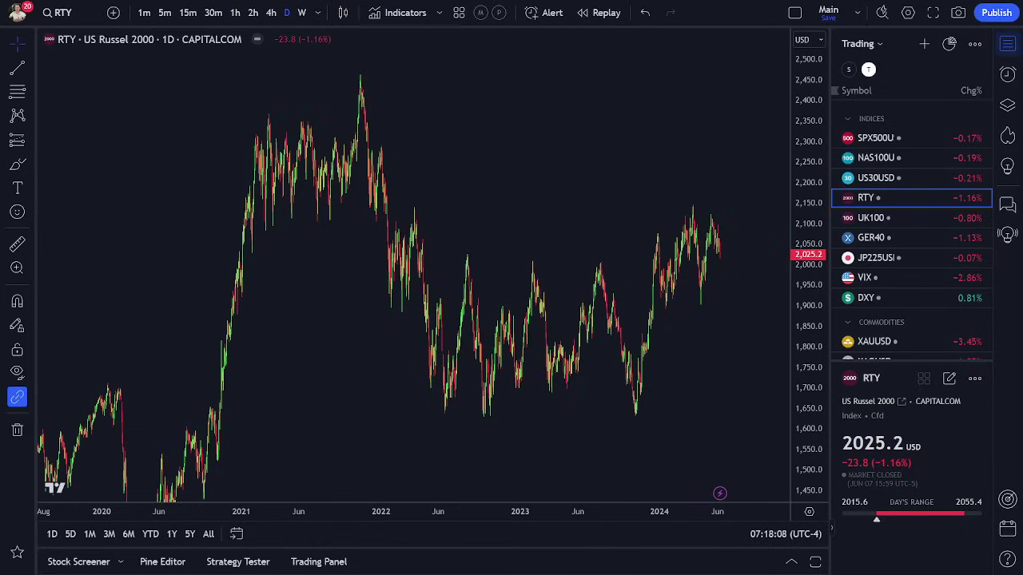
{"action": "mouse_move", "coordinate": [519, 59]}
{"action": "left_mouse_down"}
{"action": "mouse_move", "coordinate": [527, 92]}
{"action": "mouse_move", "coordinate": [625, 71]}
{"action": "mouse_move", "coordinate": [717, 78]}
{"action": "left_mouse_up"}
{"action": "key", "text": "ctrl+z"}
{"action": "key", "text": "ctrl+z"}
Open the GDP Growth page under Economic Growth and point an arrow at the May 2024 reading
{"action": "left_click_drag", "start_coordinate": [558, 167], "coordinate": [561, 165]}
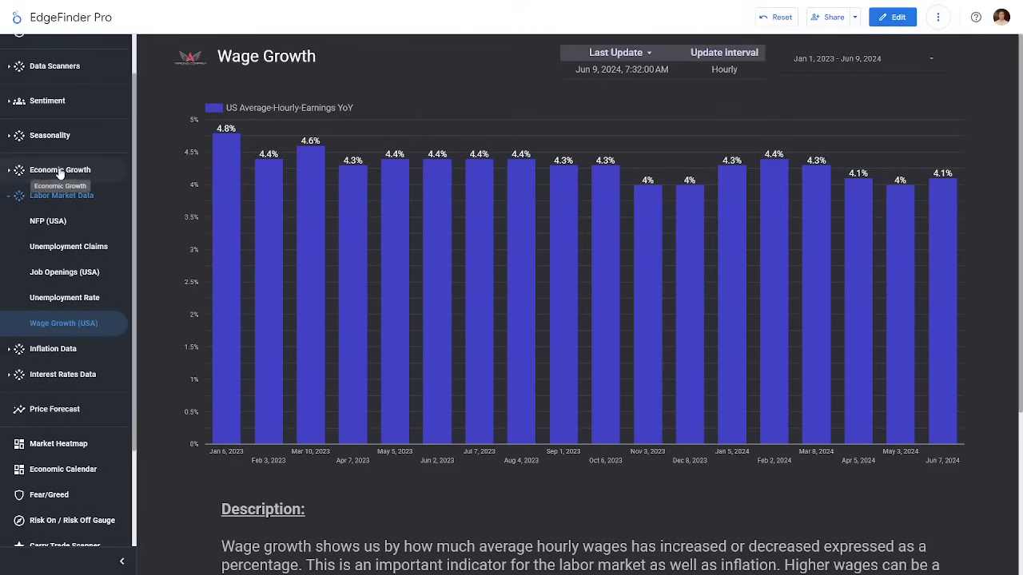
{"action": "left_click", "coordinate": [60, 170]}
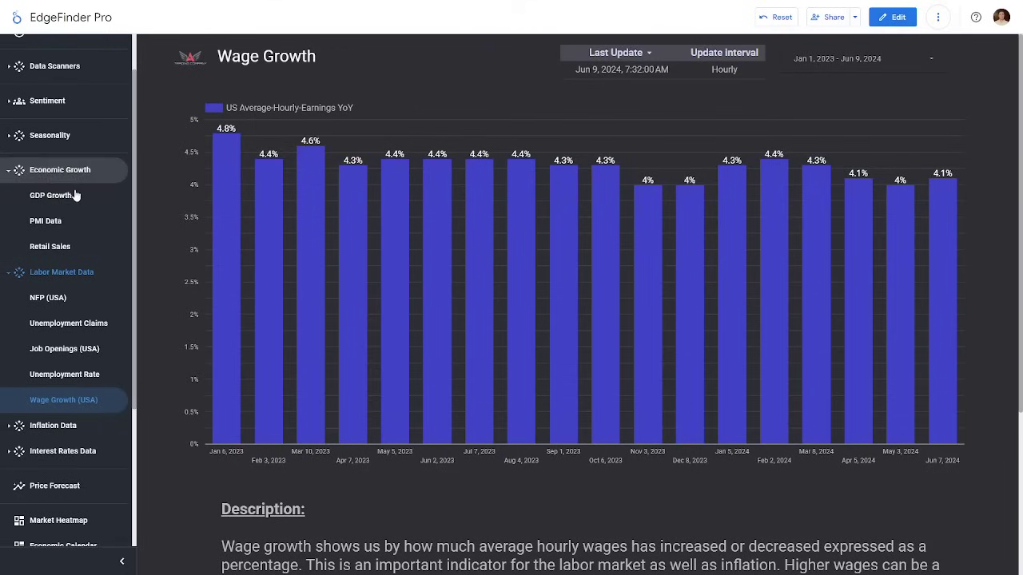
{"action": "left_click", "coordinate": [71, 196]}
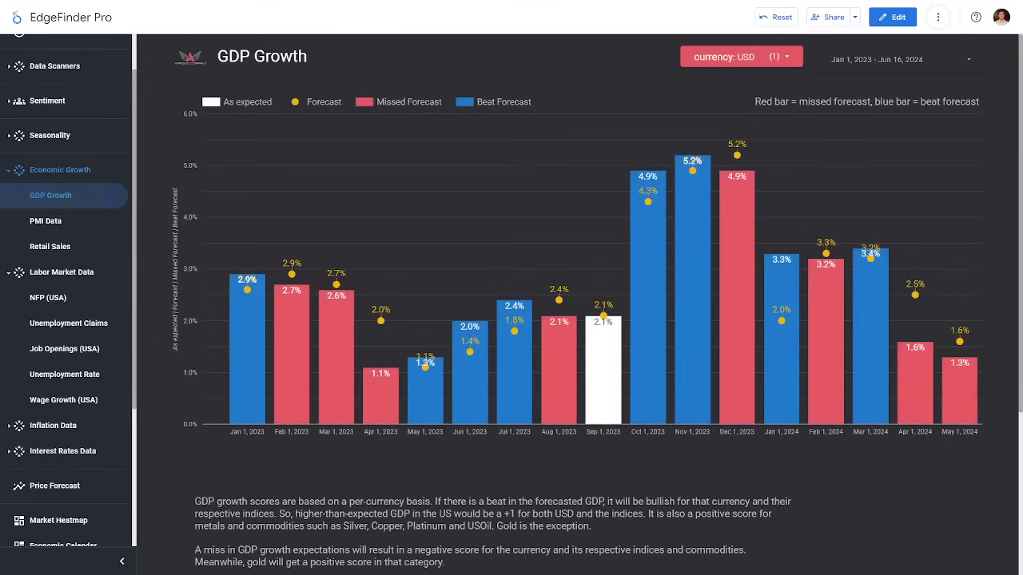
{"action": "mouse_move", "coordinate": [996, 216]}
{"action": "left_mouse_down"}
{"action": "mouse_move", "coordinate": [999, 288]}
{"action": "mouse_move", "coordinate": [970, 318]}
{"action": "mouse_move", "coordinate": [981, 312]}
{"action": "left_mouse_up"}
Review the PMI Data page, then switch back to the TradingView RTY chart
{"action": "mouse_move", "coordinate": [954, 364]}
{"action": "left_click", "coordinate": [80, 223]}
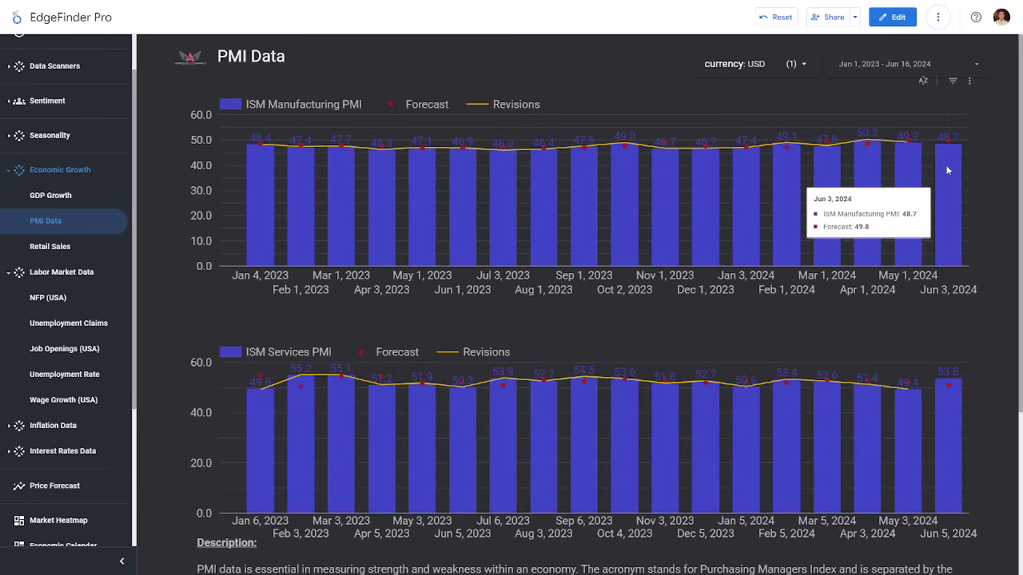
{"action": "mouse_move", "coordinate": [943, 422]}
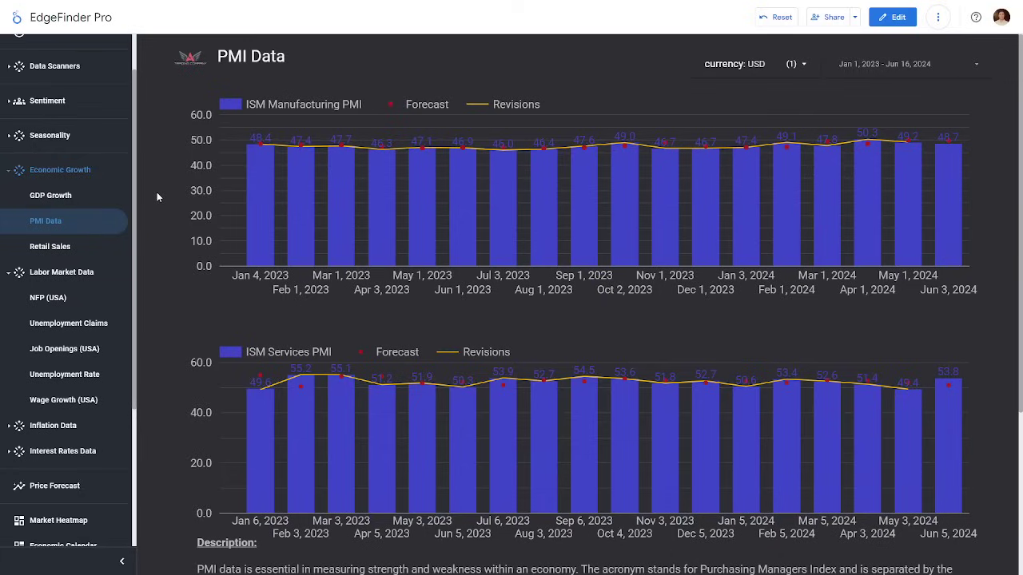
{"action": "key", "text": "alt+Tab"}
Zoom the chart and switch it to XAUUSD gold
{"action": "scroll", "coordinate": [557, 195], "scroll_direction": "up", "scroll_amount": 5}
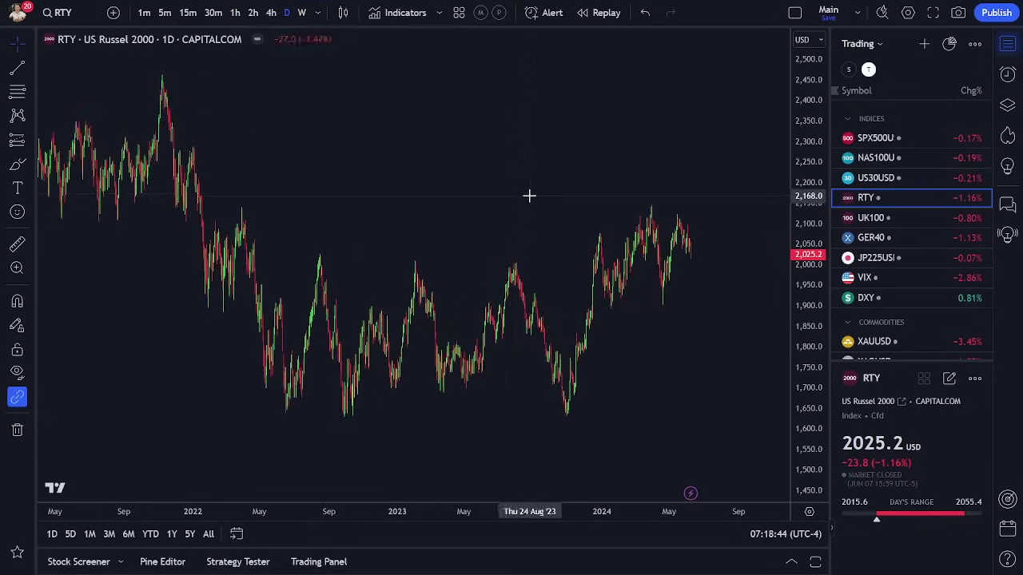
{"action": "scroll", "coordinate": [454, 187], "scroll_direction": "left", "scroll_amount": 2}
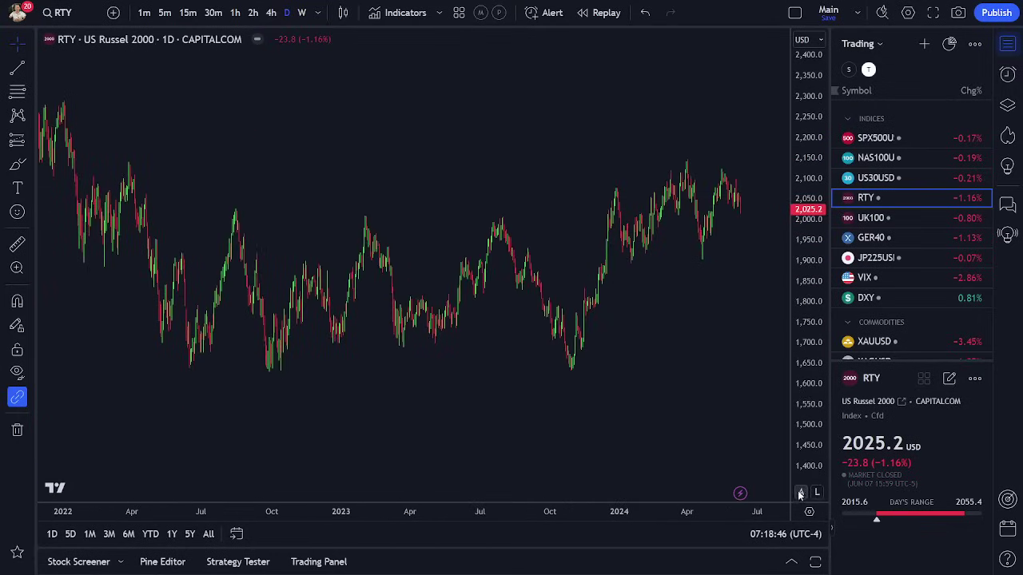
{"action": "scroll", "coordinate": [546, 290], "scroll_direction": "up", "scroll_amount": 3}
{"action": "scroll", "coordinate": [626, 292], "scroll_direction": "left", "scroll_amount": 2}
{"action": "scroll", "coordinate": [626, 293], "scroll_direction": "up", "scroll_amount": 2}
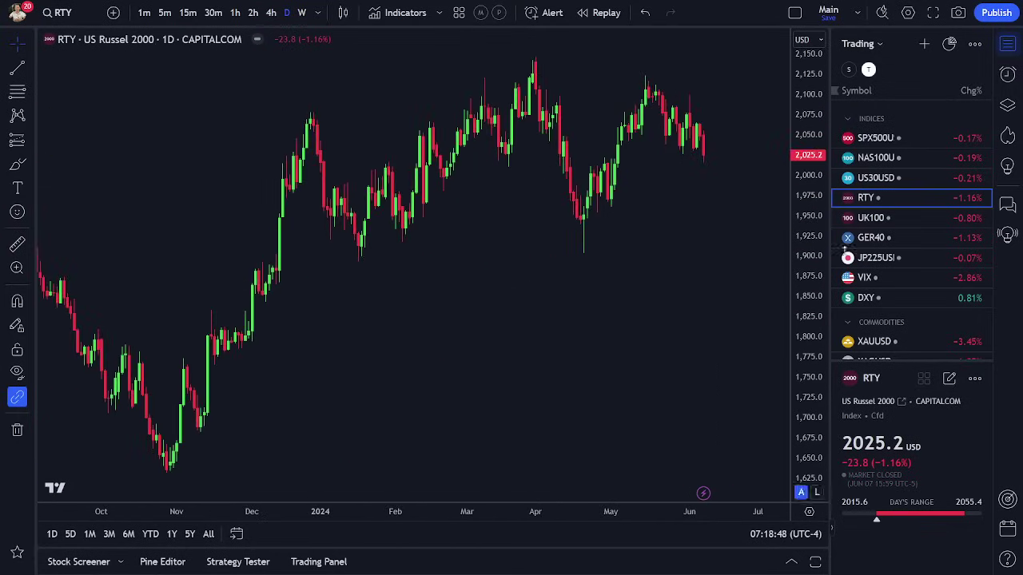
{"action": "scroll", "coordinate": [916, 238], "scroll_direction": "down", "scroll_amount": 2}
{"action": "scroll", "coordinate": [914, 233], "scroll_direction": "down", "scroll_amount": 3}
{"action": "left_click", "coordinate": [918, 234]}
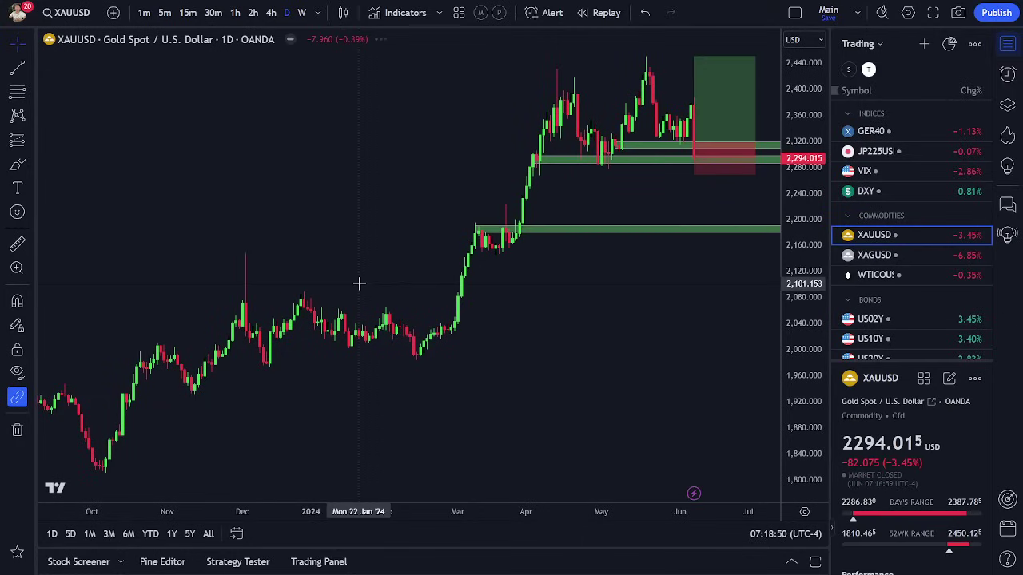
Zoom into March–June, underline the June lows on the green zone, circle the -3.45% change, then erase
{"action": "scroll", "coordinate": [447, 258], "scroll_direction": "right", "scroll_amount": 2}
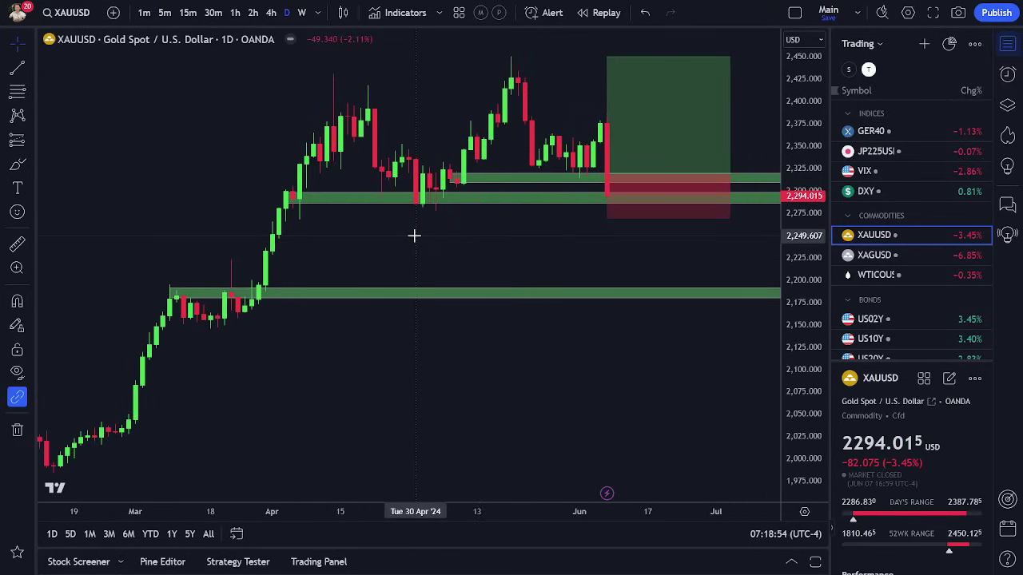
{"action": "scroll", "coordinate": [413, 235], "scroll_direction": "up", "scroll_amount": 3}
{"action": "scroll", "coordinate": [498, 333], "scroll_direction": "right", "scroll_amount": 1}
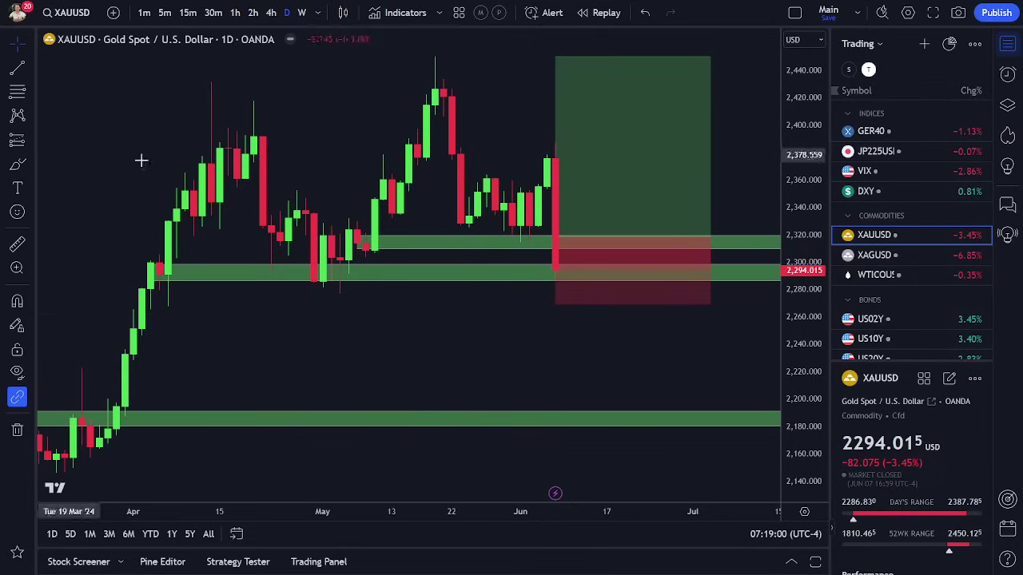
{"action": "mouse_move", "coordinate": [509, 237]}
{"action": "left_mouse_down"}
{"action": "mouse_move", "coordinate": [560, 238]}
{"action": "mouse_move", "coordinate": [601, 148]}
{"action": "mouse_move", "coordinate": [607, 156]}
{"action": "left_mouse_up"}
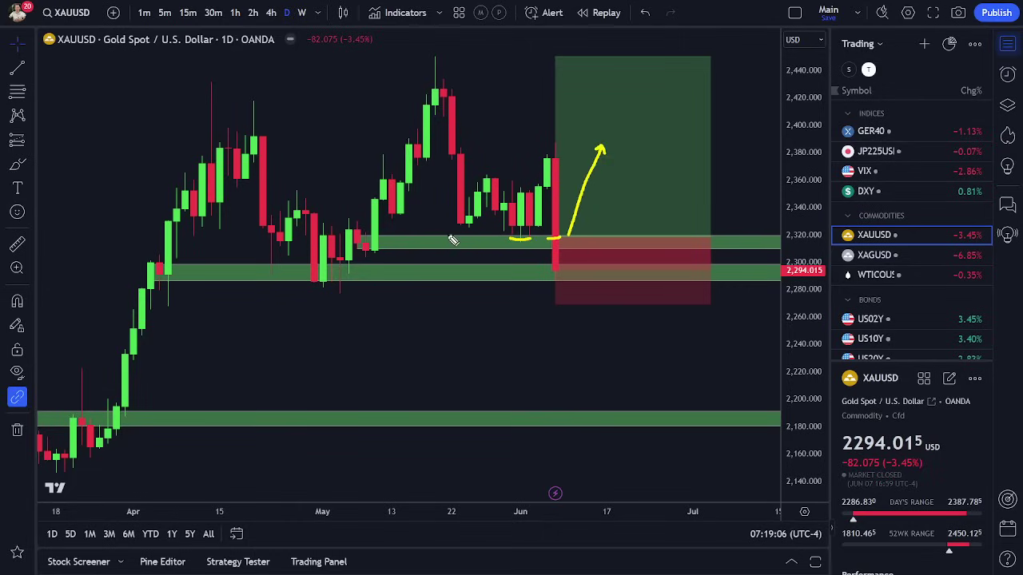
{"action": "mouse_move", "coordinate": [998, 233]}
{"action": "left_mouse_down"}
{"action": "mouse_move", "coordinate": [954, 230]}
{"action": "mouse_move", "coordinate": [968, 254]}
{"action": "mouse_move", "coordinate": [995, 229]}
{"action": "mouse_move", "coordinate": [1005, 234]}
{"action": "left_mouse_up"}
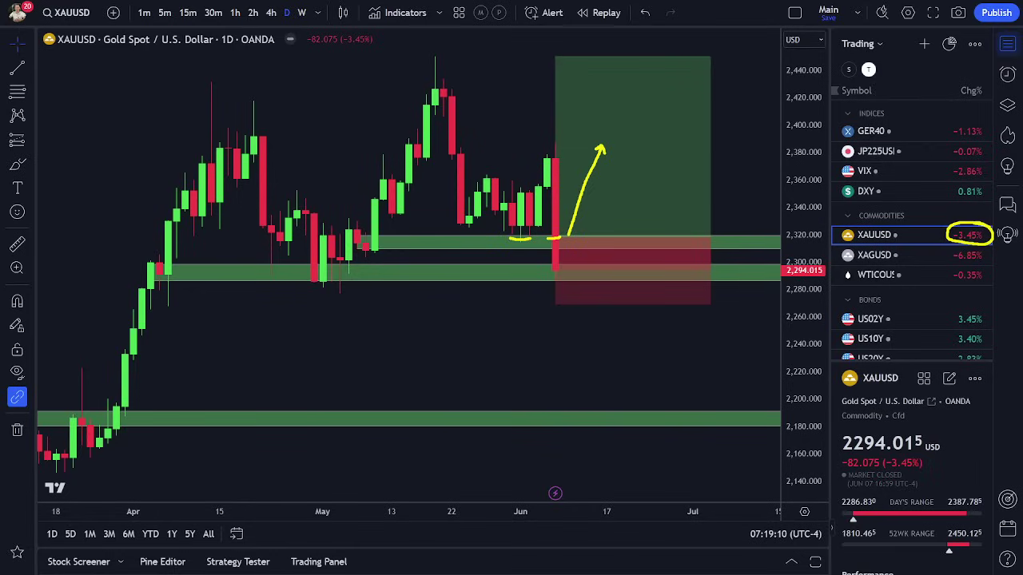
{"action": "key", "text": "Escape"}
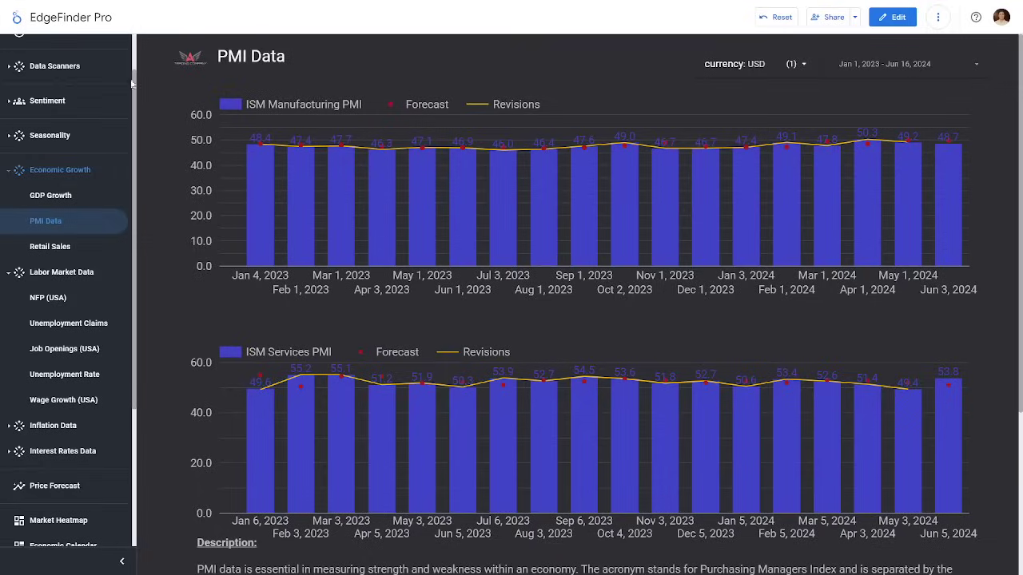
Open EdgeFinder Pro's Top Setups page
{"action": "scroll", "coordinate": [61, 80], "scroll_direction": "up", "scroll_amount": 1}
{"action": "scroll", "coordinate": [61, 80], "scroll_direction": "up", "scroll_amount": 1}
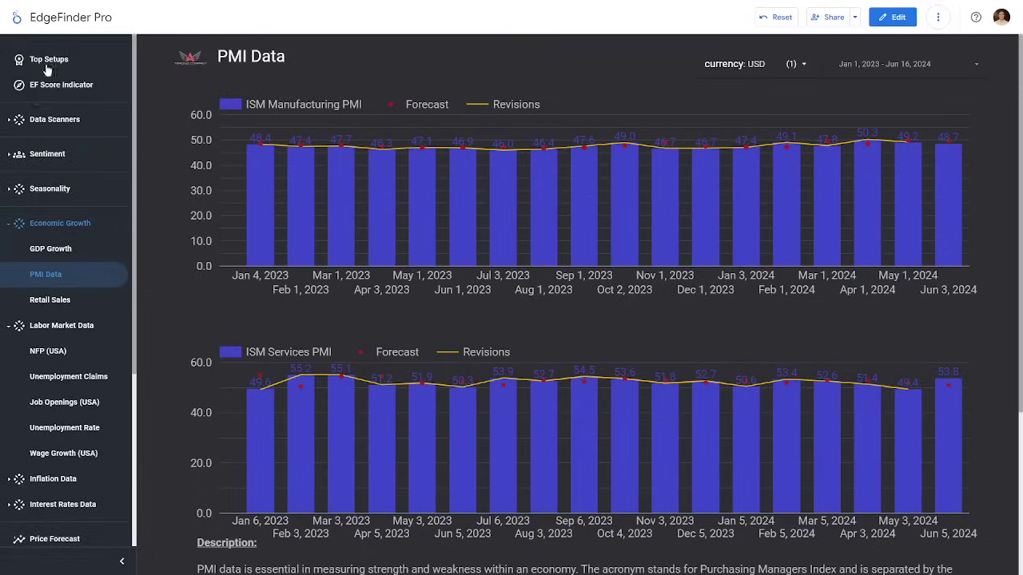
{"action": "left_click", "coordinate": [46, 67]}
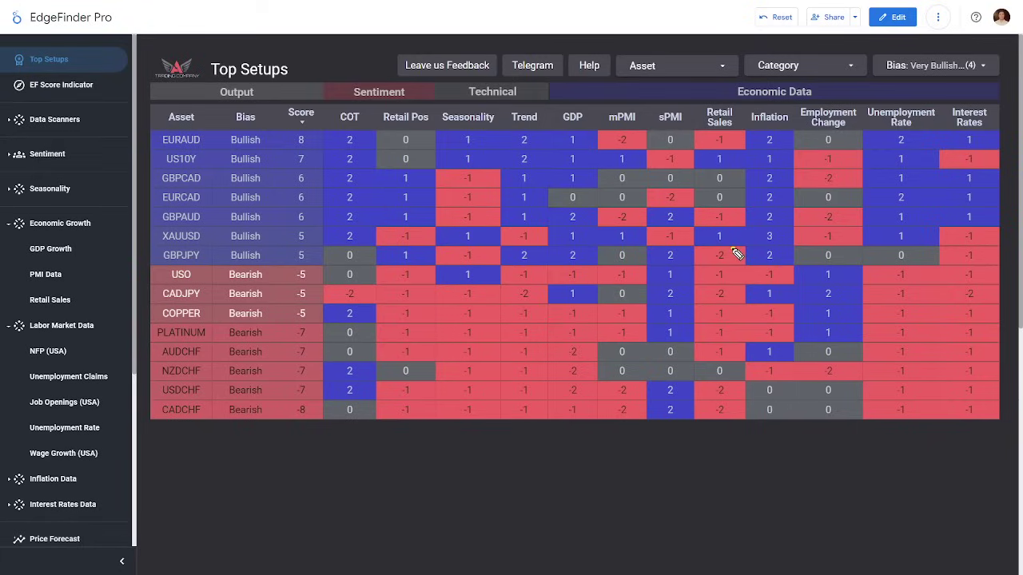
Circle XAUUSD's Retail Sales, Unemployment Rate and Employment Change scores, with an x above Employment Change
{"action": "mouse_move", "coordinate": [721, 251]}
{"action": "left_mouse_down"}
{"action": "mouse_move", "coordinate": [741, 231]}
{"action": "mouse_move", "coordinate": [780, 246]}
{"action": "mouse_move", "coordinate": [785, 227]}
{"action": "left_mouse_up"}
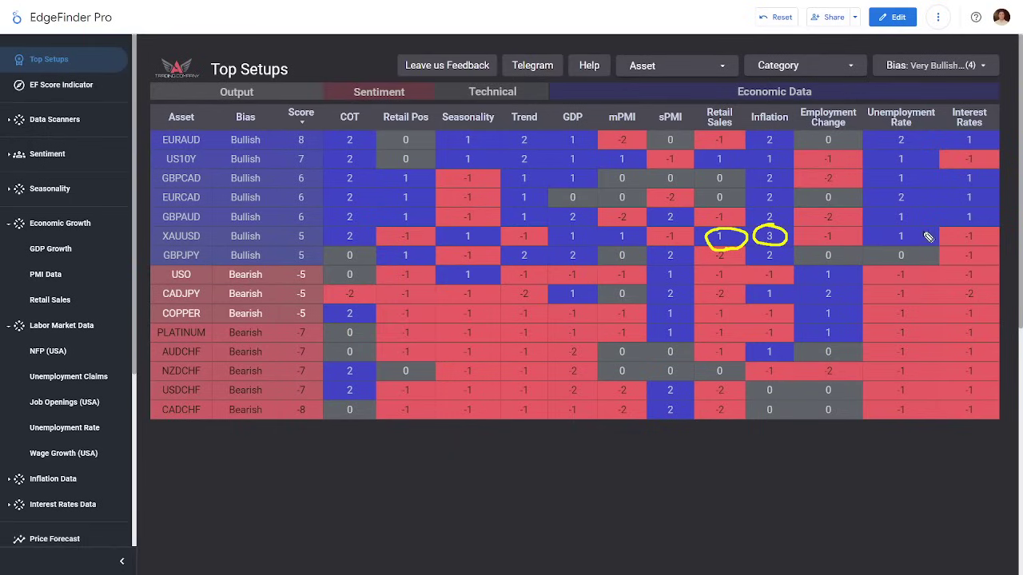
{"action": "mouse_move", "coordinate": [921, 228]}
{"action": "left_mouse_down"}
{"action": "mouse_move", "coordinate": [876, 240]}
{"action": "mouse_move", "coordinate": [919, 227]}
{"action": "left_mouse_up"}
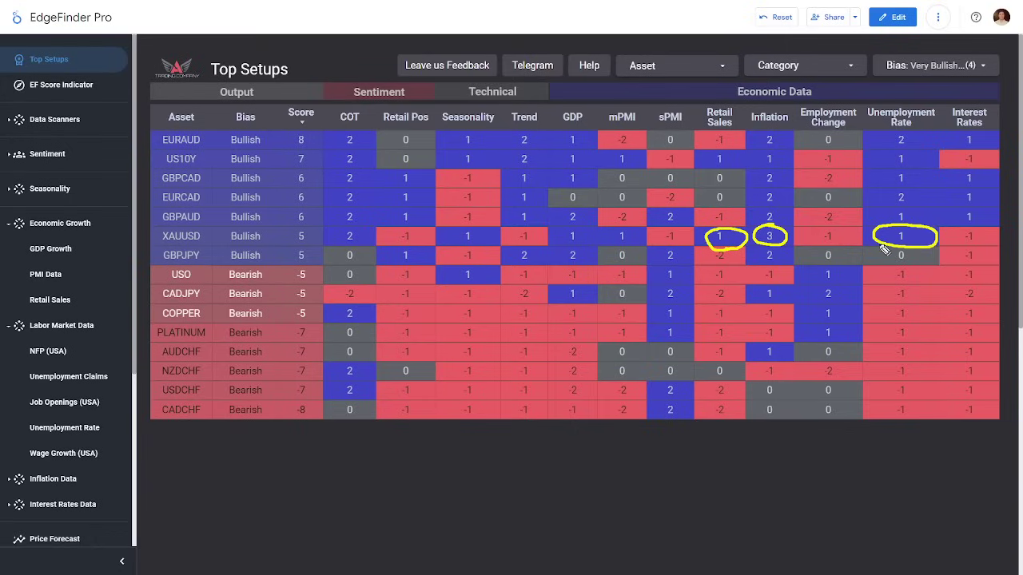
{"action": "mouse_move", "coordinate": [859, 227]}
{"action": "left_mouse_down"}
{"action": "mouse_move", "coordinate": [807, 240]}
{"action": "mouse_move", "coordinate": [855, 246]}
{"action": "mouse_move", "coordinate": [839, 229]}
{"action": "mouse_move", "coordinate": [891, 254]}
{"action": "mouse_move", "coordinate": [931, 252]}
{"action": "left_mouse_up"}
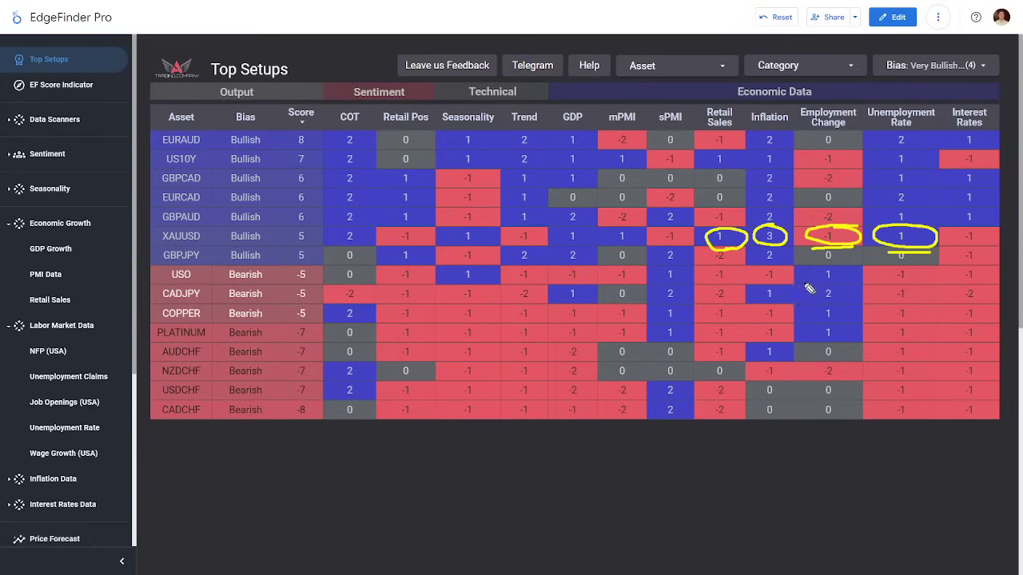
{"action": "mouse_move", "coordinate": [865, 209]}
{"action": "left_mouse_down"}
{"action": "mouse_move", "coordinate": [879, 219]}
{"action": "mouse_move", "coordinate": [863, 222]}
{"action": "left_mouse_up"}
Handwrite 'EF' below the Top Setups table
{"action": "mouse_move", "coordinate": [381, 446]}
{"action": "left_mouse_down"}
{"action": "mouse_move", "coordinate": [380, 527]}
{"action": "mouse_move", "coordinate": [411, 438]}
{"action": "left_mouse_up"}
{"action": "left_click_drag", "start_coordinate": [381, 477], "coordinate": [422, 474]}
{"action": "left_click_drag", "start_coordinate": [381, 521], "coordinate": [433, 518]}
{"action": "left_click_drag", "start_coordinate": [437, 441], "coordinate": [440, 521]}
{"action": "left_click_drag", "start_coordinate": [436, 439], "coordinate": [473, 439]}
{"action": "left_click_drag", "start_coordinate": [430, 482], "coordinate": [471, 482]}
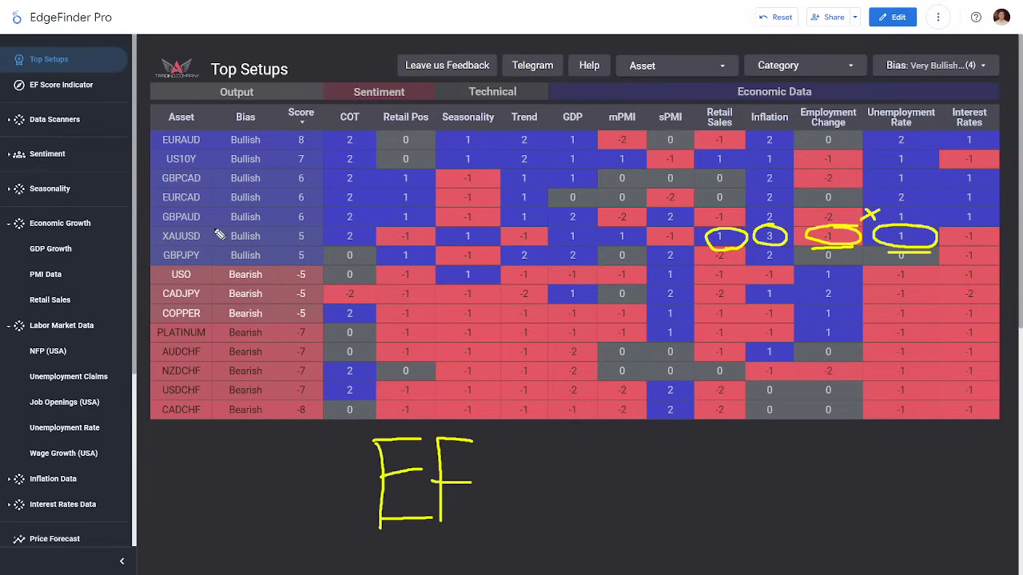
Circle XAUUSD, mark the GDP, mPMI and sPMI columns, clear the ink, then circle USO's -5 score
{"action": "mouse_move", "coordinate": [220, 232]}
{"action": "left_mouse_down"}
{"action": "mouse_move", "coordinate": [228, 246]}
{"action": "mouse_move", "coordinate": [228, 235]}
{"action": "left_mouse_up"}
{"action": "mouse_move", "coordinate": [624, 101]}
{"action": "left_mouse_down"}
{"action": "mouse_move", "coordinate": [542, 113]}
{"action": "mouse_move", "coordinate": [542, 127]}
{"action": "mouse_move", "coordinate": [594, 138]}
{"action": "mouse_move", "coordinate": [976, 136]}
{"action": "mouse_move", "coordinate": [999, 123]}
{"action": "mouse_move", "coordinate": [973, 102]}
{"action": "mouse_move", "coordinate": [619, 107]}
{"action": "left_mouse_up"}
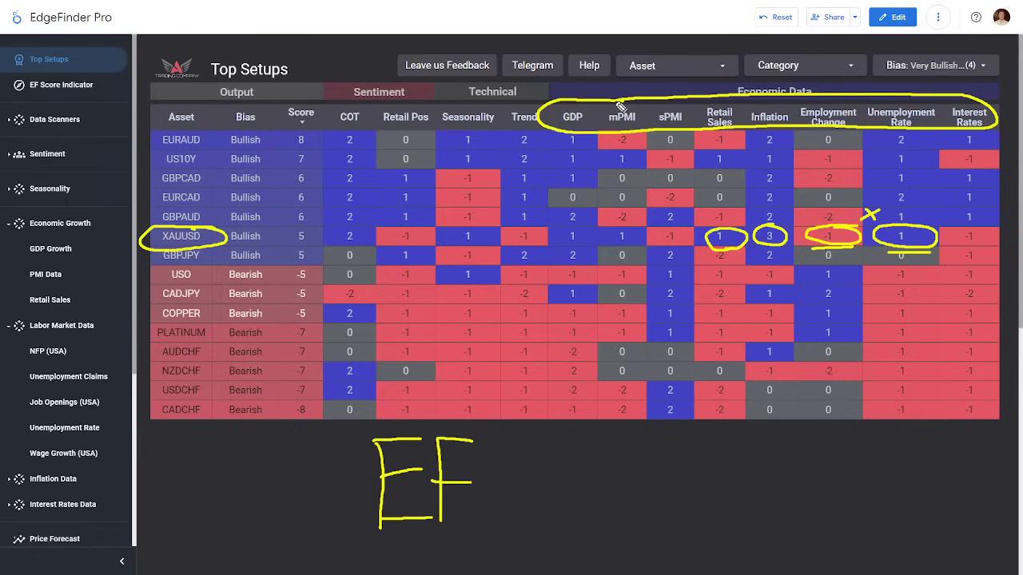
{"action": "left_click_drag", "start_coordinate": [589, 134], "coordinate": [583, 227]}
{"action": "left_click_drag", "start_coordinate": [644, 132], "coordinate": [635, 236]}
{"action": "left_click_drag", "start_coordinate": [692, 132], "coordinate": [695, 224]}
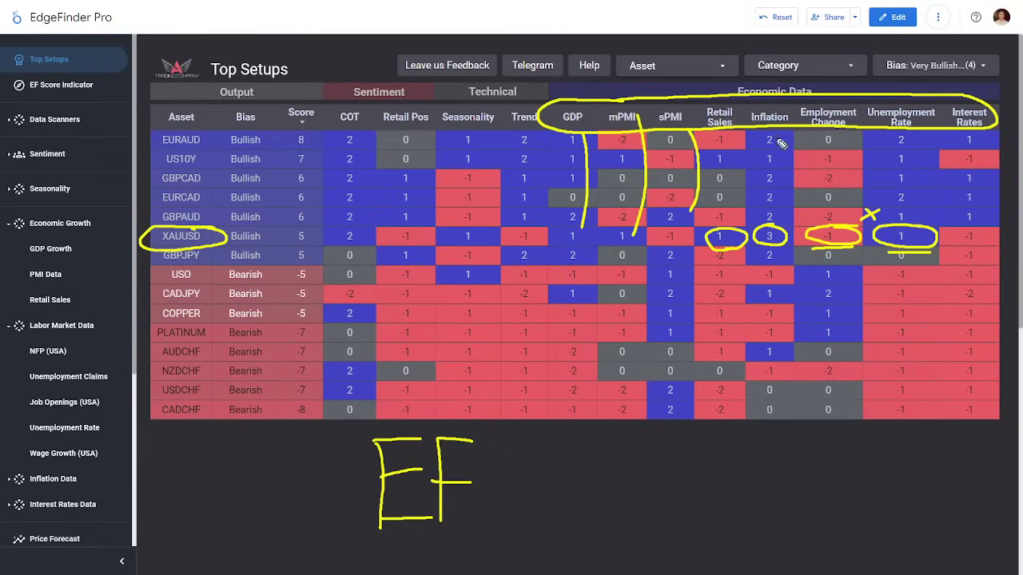
{"action": "key", "text": "e"}
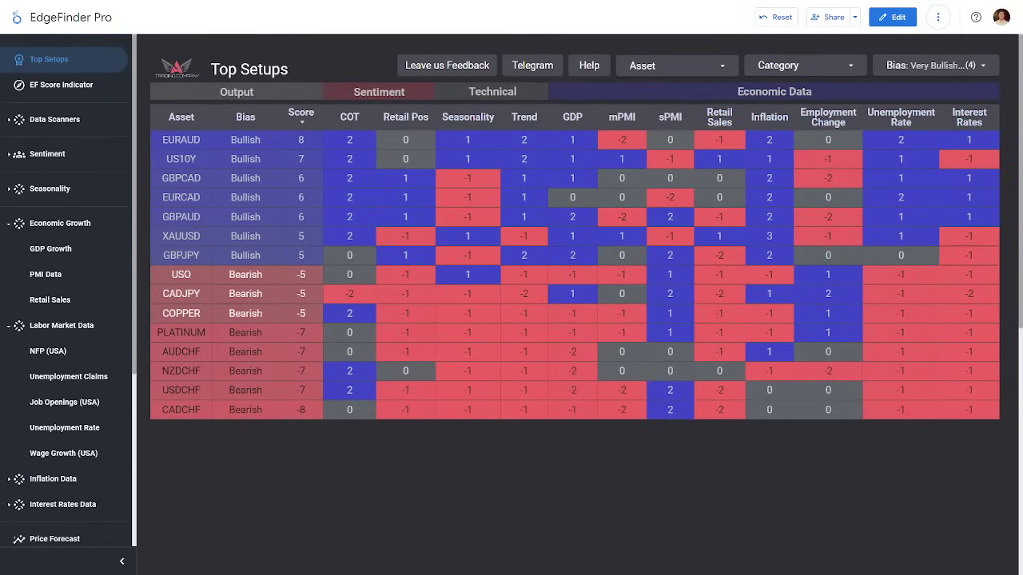
{"action": "mouse_move", "coordinate": [199, 272]}
{"action": "left_mouse_down"}
{"action": "mouse_move", "coordinate": [160, 273]}
{"action": "mouse_move", "coordinate": [156, 283]}
{"action": "mouse_move", "coordinate": [214, 290]}
{"action": "left_mouse_up"}
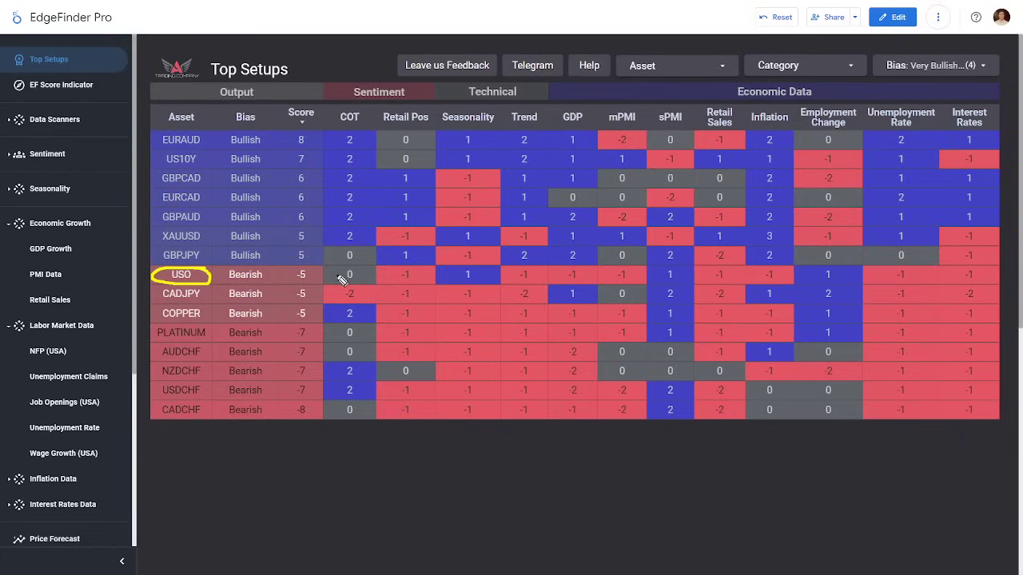
{"action": "left_click_drag", "start_coordinate": [341, 276], "coordinate": [341, 273]}
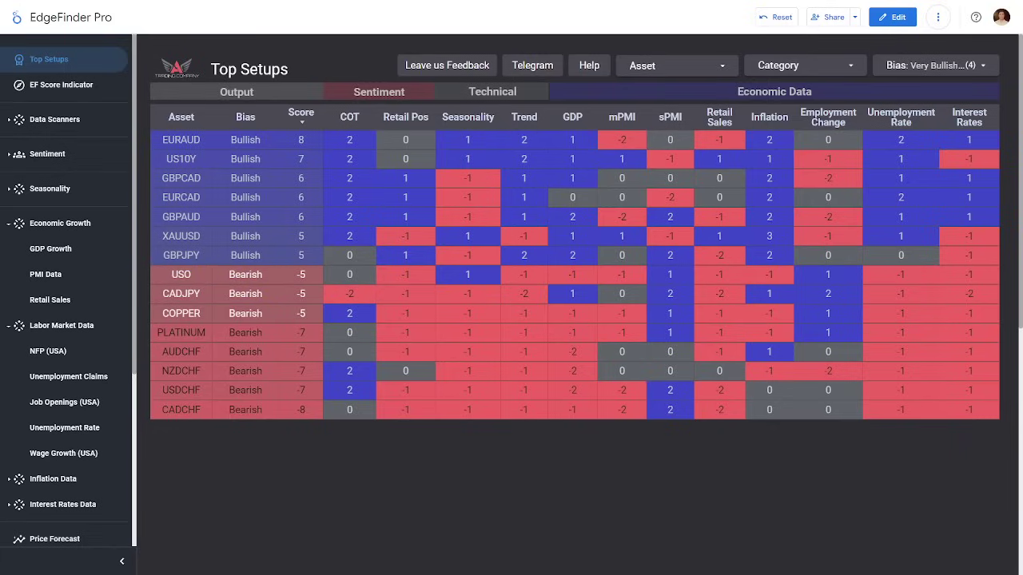
Bring up the West Texas Oil (WTICOUSD) daily chart in TradingView
{"action": "key", "text": "alt+Tab"}
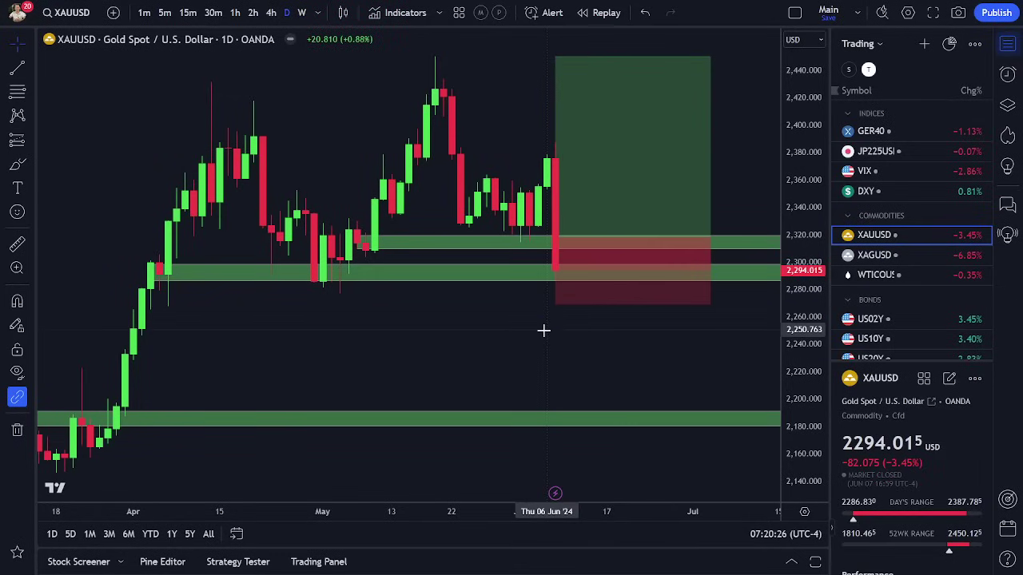
{"action": "left_click", "coordinate": [877, 279]}
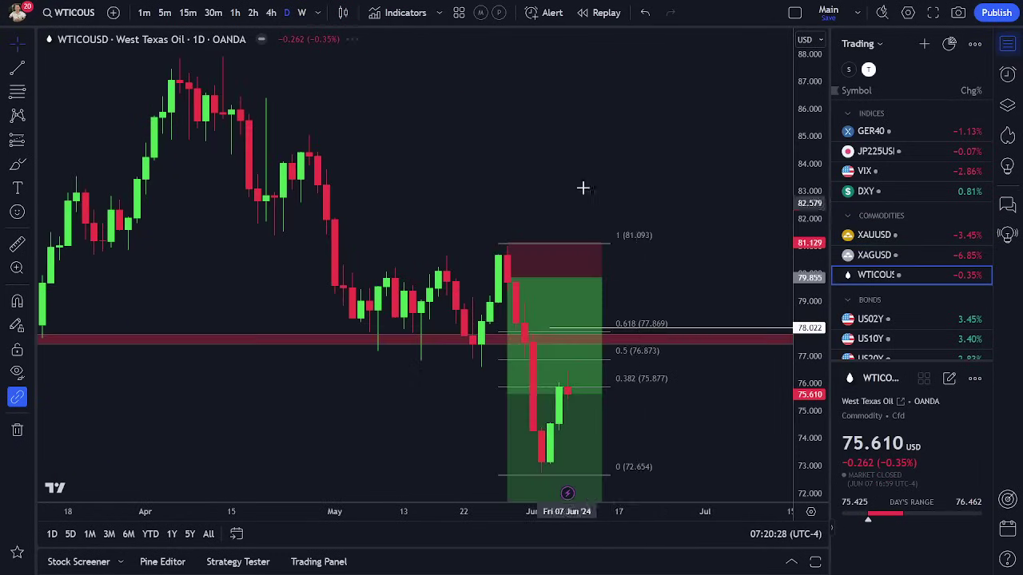
{"action": "scroll", "coordinate": [669, 132], "scroll_direction": "down", "scroll_amount": 3}
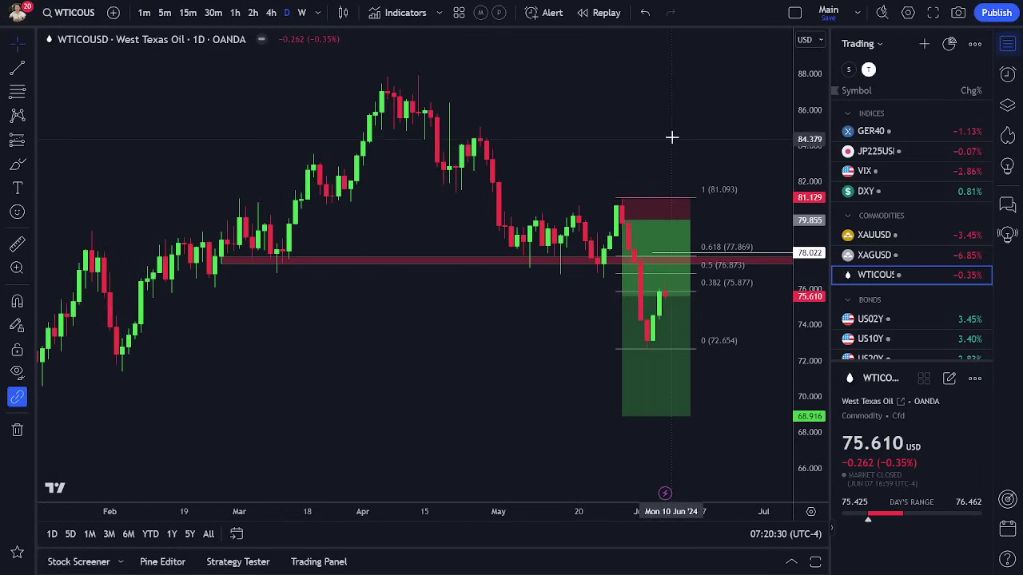
{"action": "scroll", "coordinate": [646, 137], "scroll_direction": "up", "scroll_amount": 2}
{"action": "scroll", "coordinate": [783, 208], "scroll_direction": "up", "scroll_amount": 4}
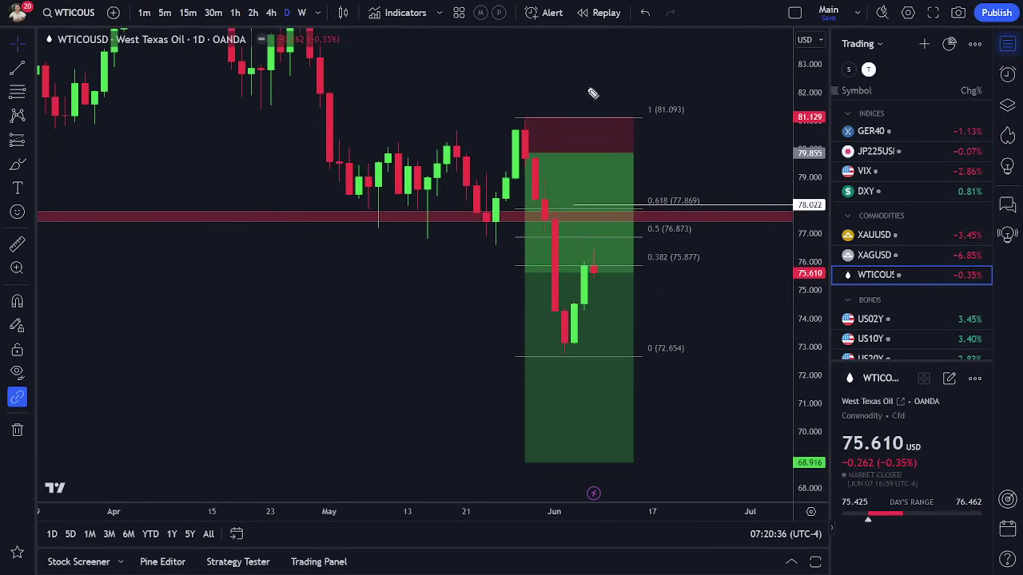
Mark above the oil candles and measure the recent drop of -7.108 over 4 bars
{"action": "mouse_move", "coordinate": [593, 84]}
{"action": "left_mouse_down"}
{"action": "mouse_move", "coordinate": [525, 133]}
{"action": "mouse_move", "coordinate": [571, 338]}
{"action": "left_mouse_up"}
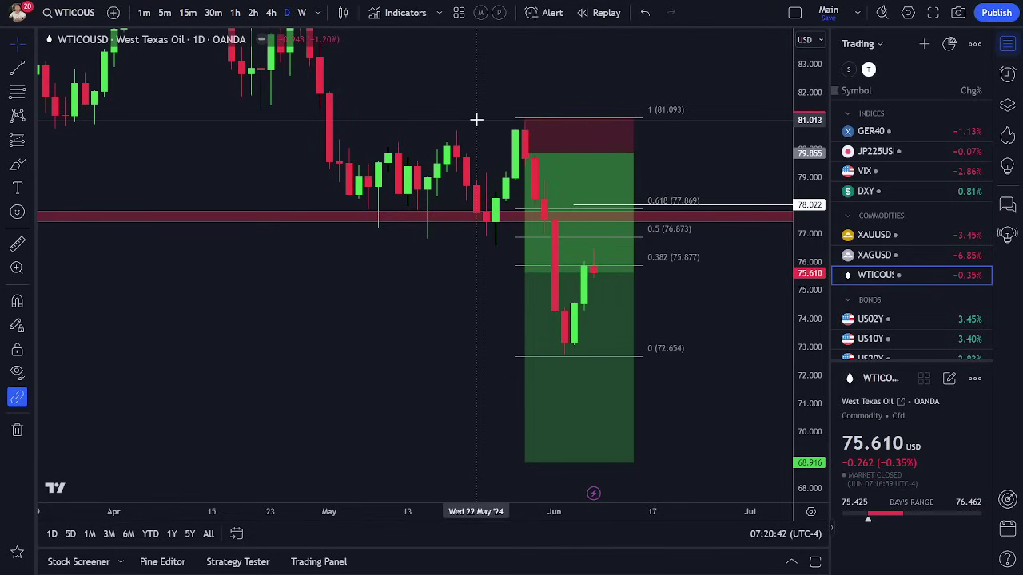
{"action": "left_click", "coordinate": [491, 153], "text": "shift"}
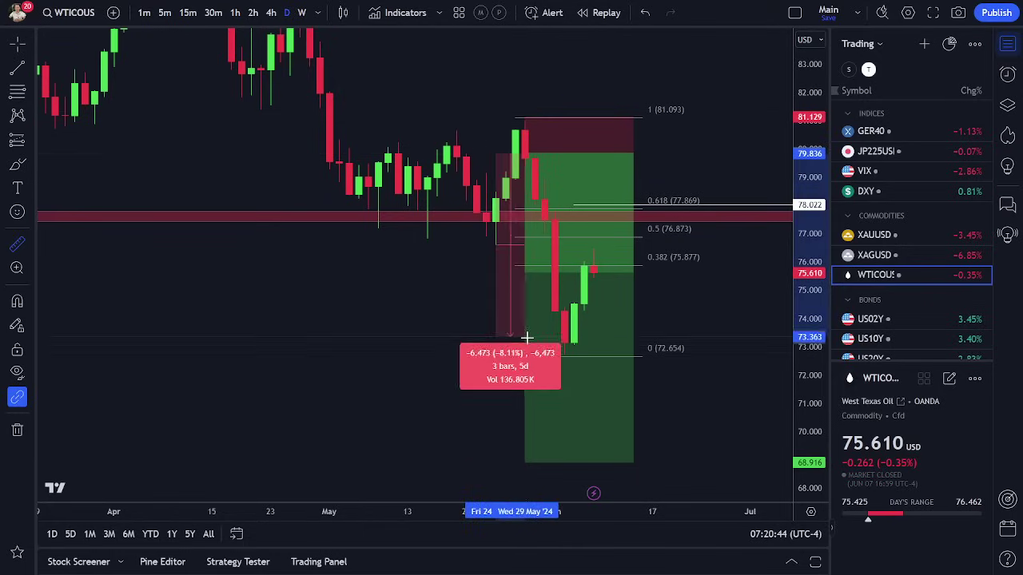
{"action": "left_click", "coordinate": [534, 353]}
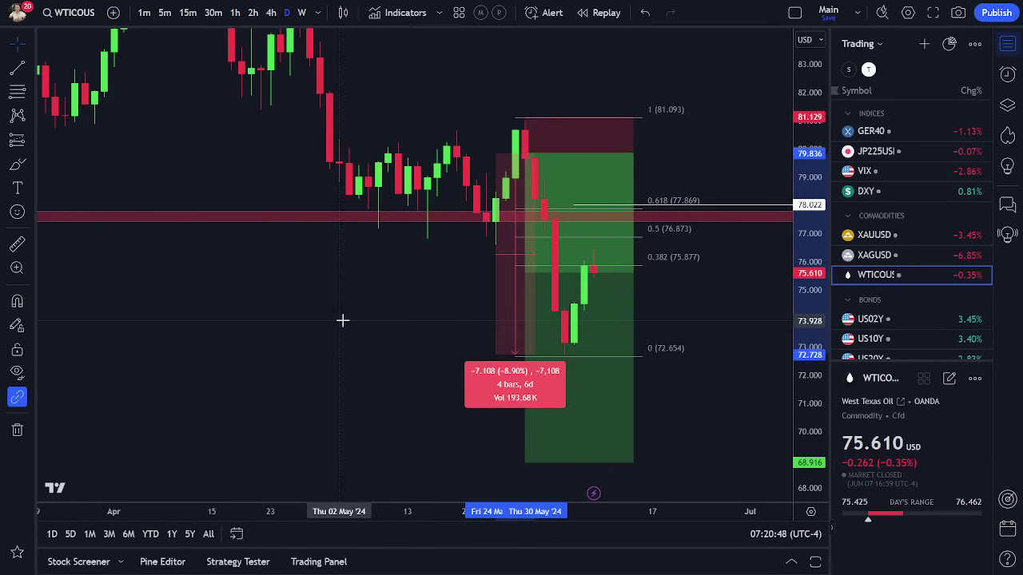
{"action": "left_click", "coordinate": [377, 305]}
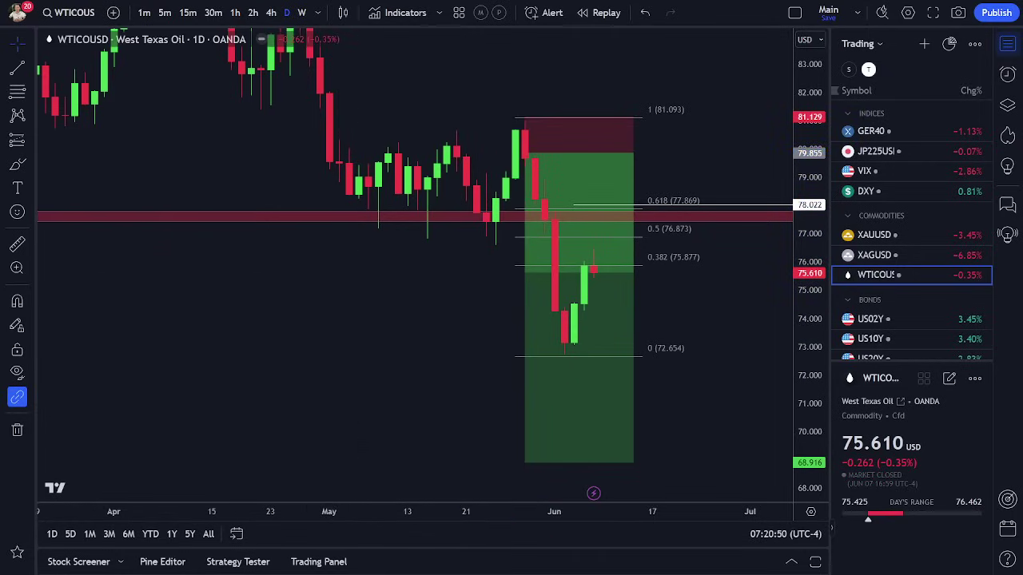
Sketch an arrow at 0.618, underline the red resistance zone, and draw the bounce-then-drop path
{"action": "mouse_move", "coordinate": [743, 153]}
{"action": "left_mouse_down"}
{"action": "mouse_move", "coordinate": [740, 194]}
{"action": "mouse_move", "coordinate": [748, 184]}
{"action": "left_mouse_up"}
{"action": "left_click_drag", "start_coordinate": [407, 222], "coordinate": [513, 217]}
{"action": "left_click_drag", "start_coordinate": [345, 221], "coordinate": [390, 221]}
{"action": "left_click_drag", "start_coordinate": [516, 219], "coordinate": [572, 217]}
{"action": "left_click_drag", "start_coordinate": [640, 217], "coordinate": [706, 216]}
{"action": "mouse_move", "coordinate": [605, 270]}
{"action": "left_mouse_down"}
{"action": "mouse_move", "coordinate": [657, 228]}
{"action": "mouse_move", "coordinate": [691, 169]}
{"action": "left_mouse_up"}
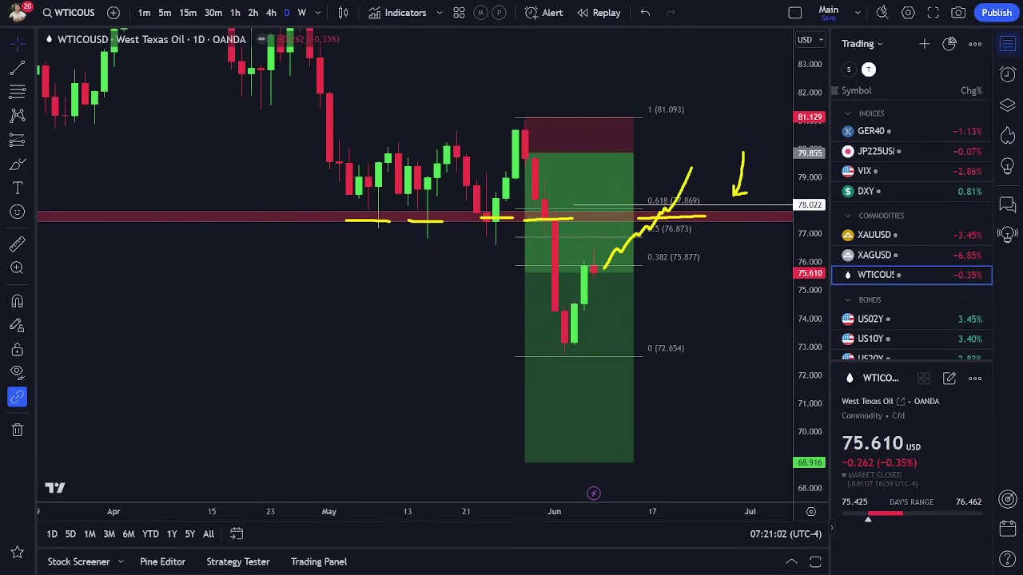
{"action": "mouse_move", "coordinate": [598, 271]}
{"action": "left_mouse_down"}
{"action": "mouse_move", "coordinate": [621, 277]}
{"action": "mouse_move", "coordinate": [662, 411]}
{"action": "mouse_move", "coordinate": [682, 438]}
{"action": "left_mouse_up"}
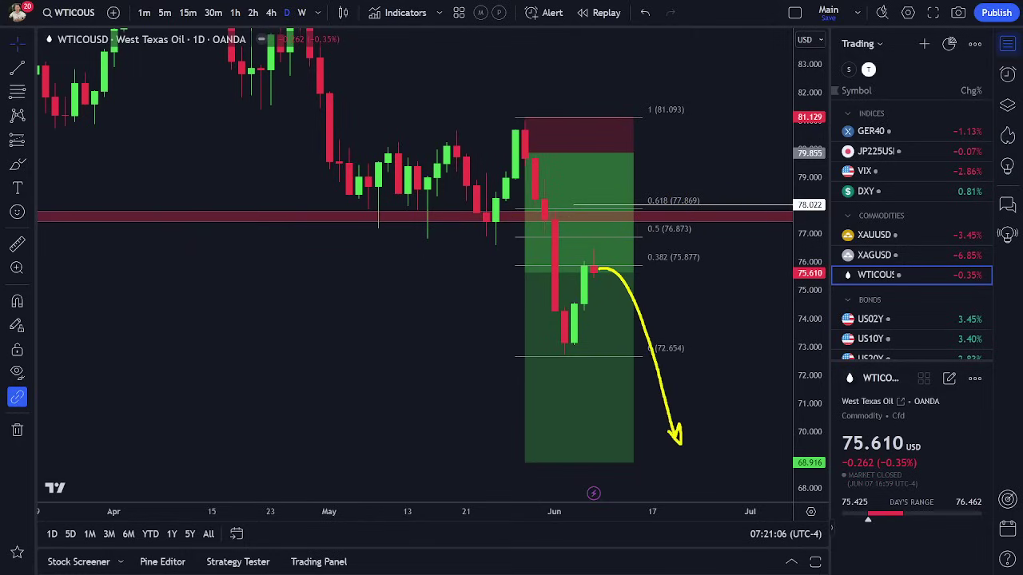
Extend the short-position box further right and reframe the chart to show prices 62–88
{"action": "left_click", "coordinate": [631, 153]}
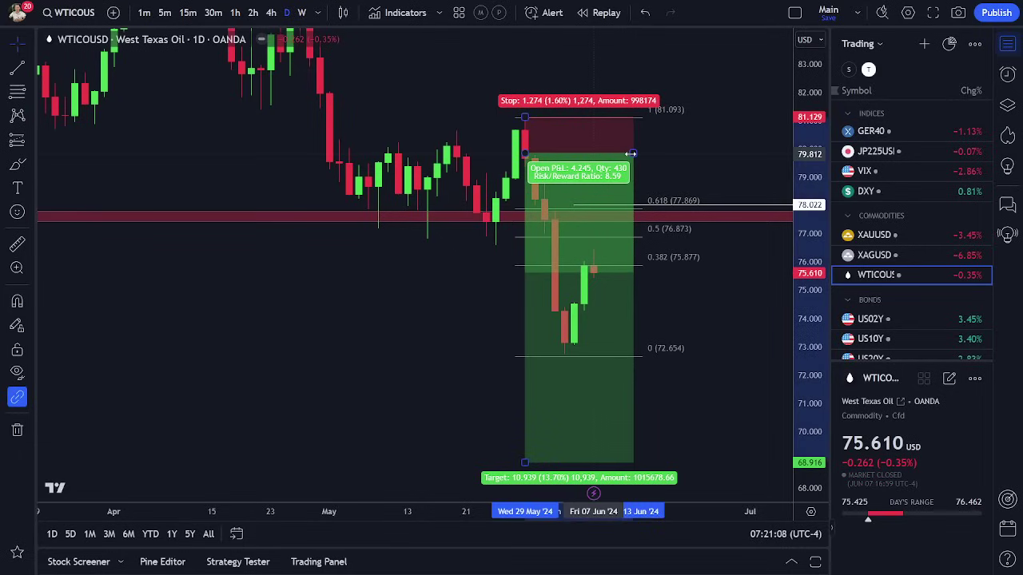
{"action": "left_click_drag", "start_coordinate": [631, 153], "coordinate": [662, 152]}
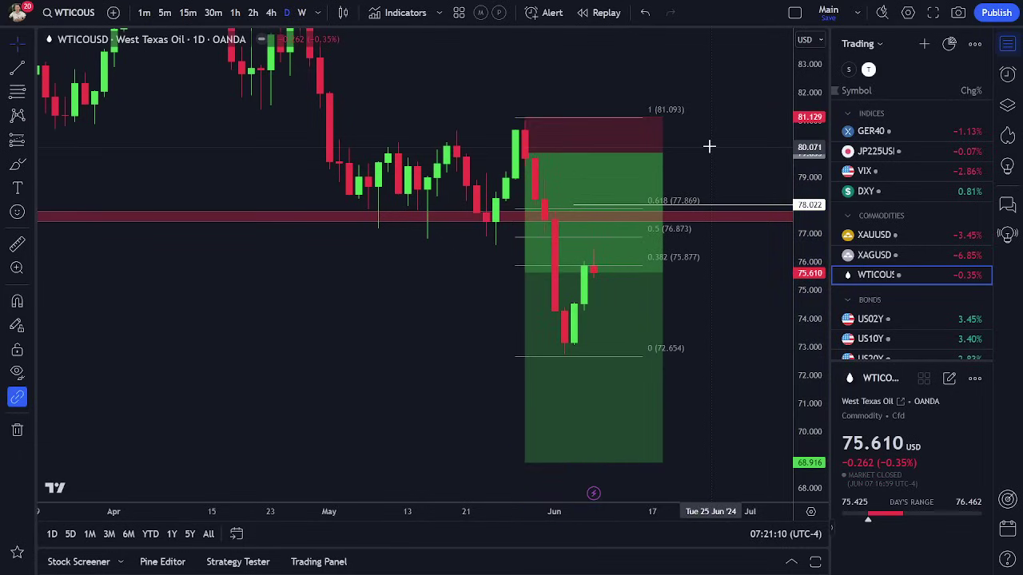
{"action": "scroll", "coordinate": [883, 171], "scroll_direction": "down", "scroll_amount": 3}
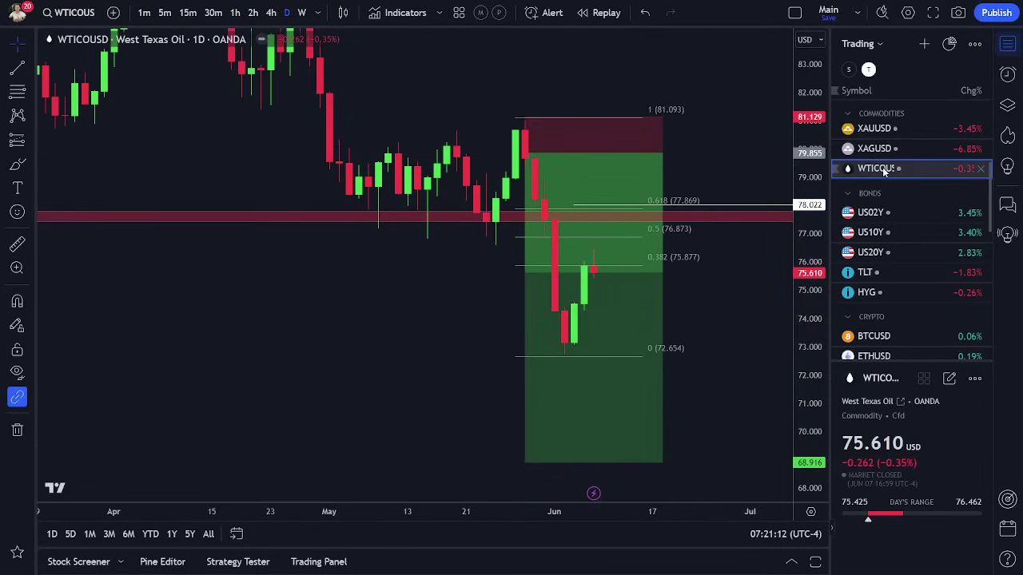
{"action": "scroll", "coordinate": [883, 171], "scroll_direction": "down", "scroll_amount": 5}
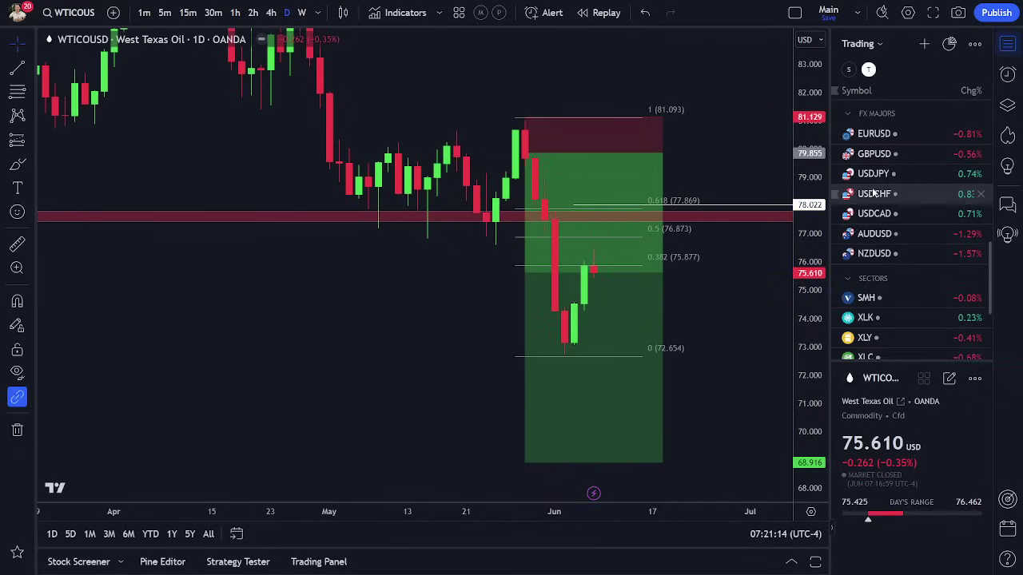
{"action": "scroll", "coordinate": [874, 186], "scroll_direction": "down", "scroll_amount": 1}
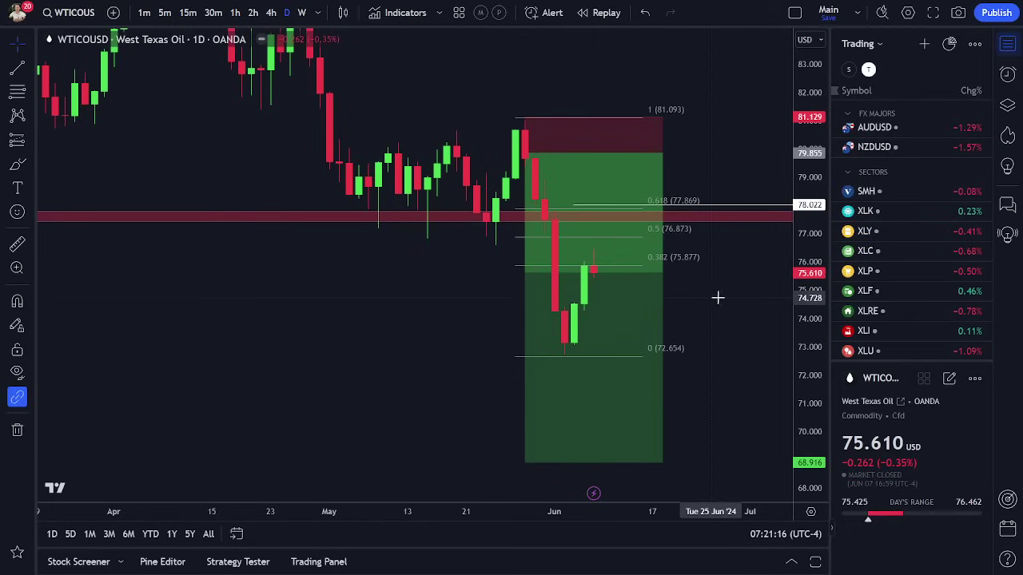
{"action": "left_click_drag", "start_coordinate": [722, 297], "coordinate": [794, 367]}
{"action": "left_click_drag", "start_coordinate": [218, 290], "coordinate": [209, 290]}
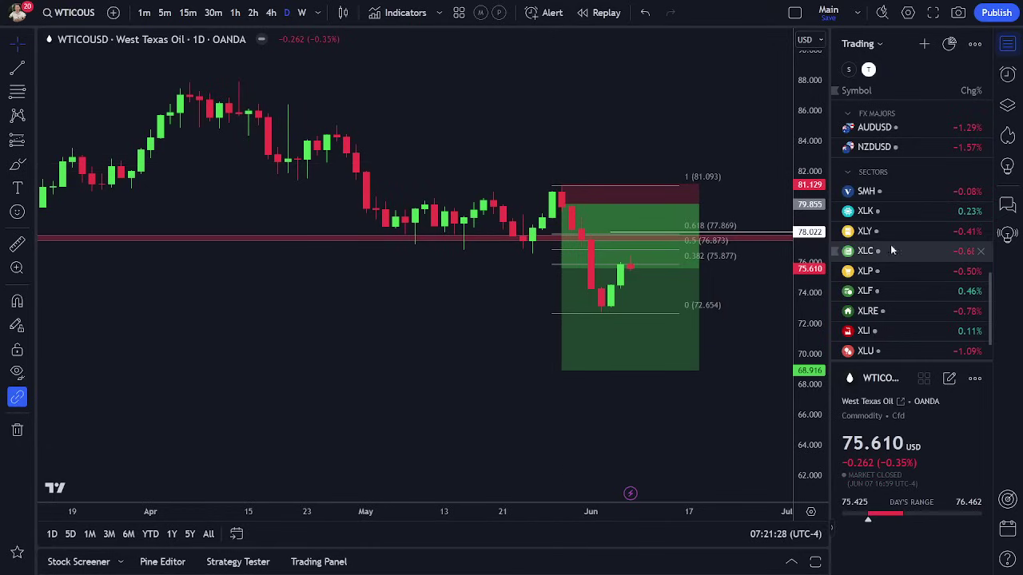
{"action": "scroll", "coordinate": [891, 207], "scroll_direction": "down", "scroll_amount": 1}
{"action": "scroll", "coordinate": [892, 209], "scroll_direction": "up", "scroll_amount": 5}
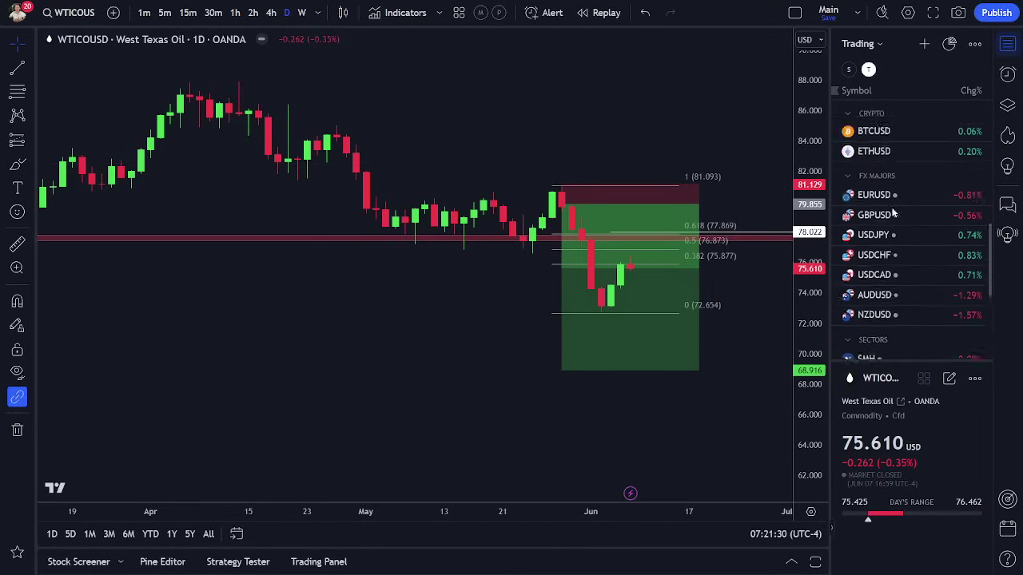
Open the TLT 20+ Year Treasury Bond chart, zoom out, then switch to thinkorswim Positions
{"action": "left_click", "coordinate": [889, 176]}
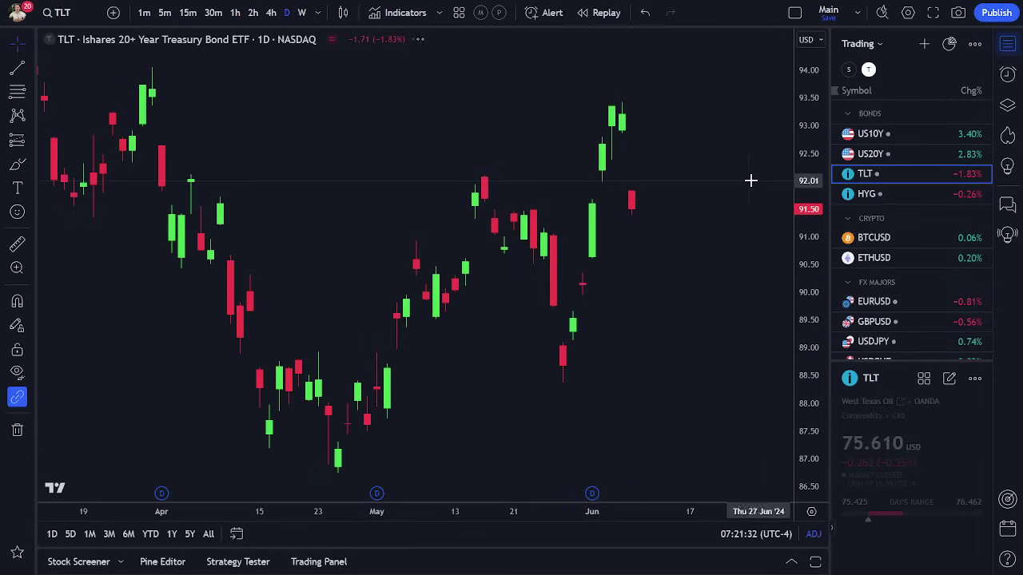
{"action": "scroll", "coordinate": [644, 251], "scroll_direction": "down", "scroll_amount": 3}
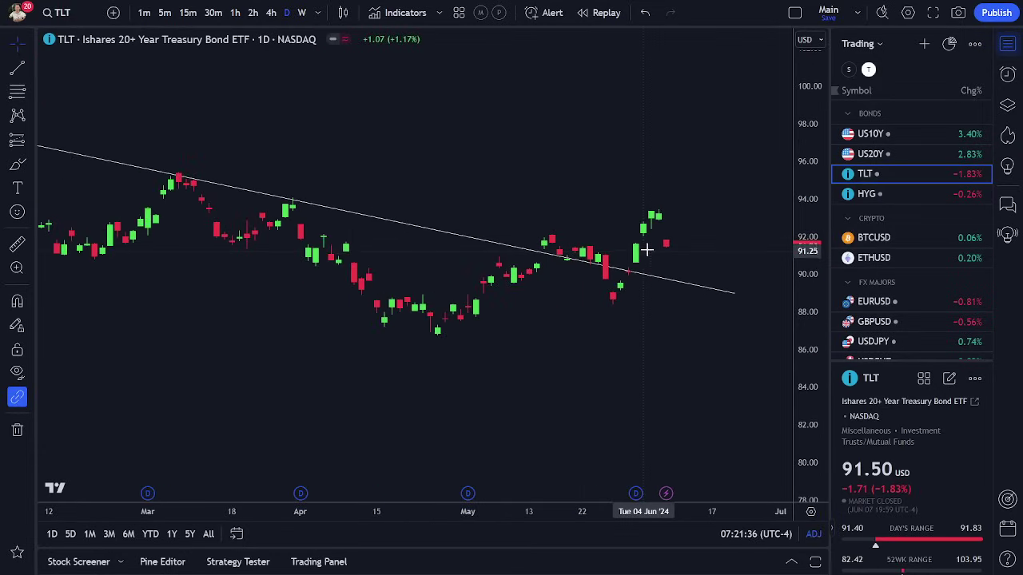
{"action": "scroll", "coordinate": [811, 416], "scroll_direction": "up", "scroll_amount": 3}
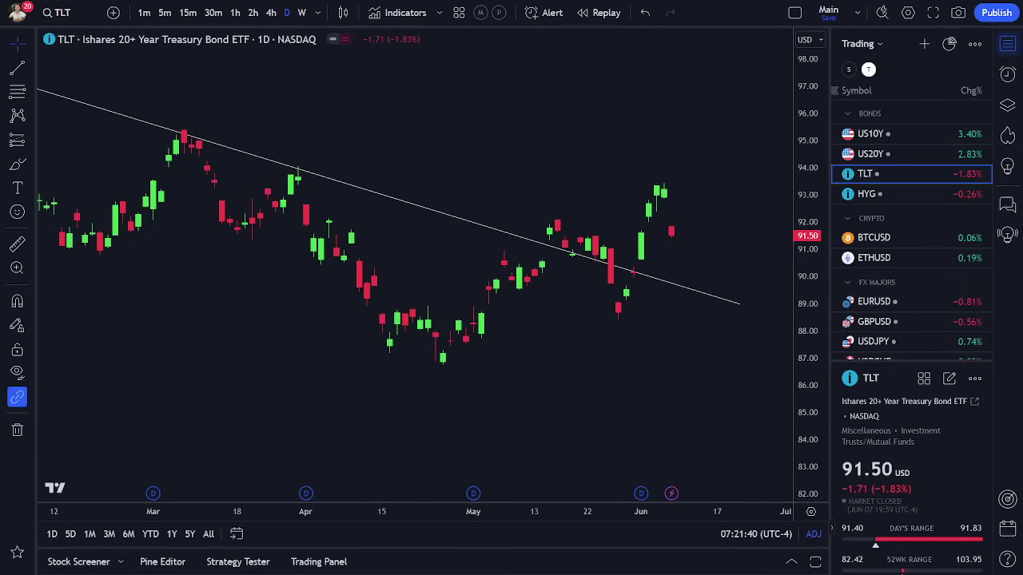
{"action": "key", "text": "alt+Tab"}
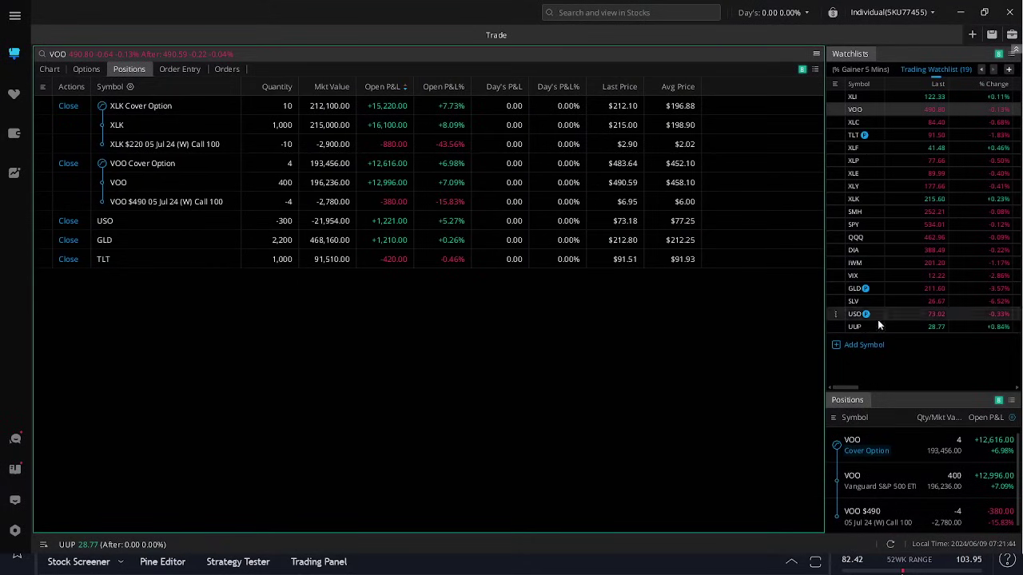
Circle the TLT row near its -420.00 loss, write and underline BONDS, then add Y with a down arrow
{"action": "mouse_move", "coordinate": [392, 274]}
{"action": "left_mouse_down"}
{"action": "mouse_move", "coordinate": [418, 276]}
{"action": "mouse_move", "coordinate": [387, 278]}
{"action": "left_mouse_up"}
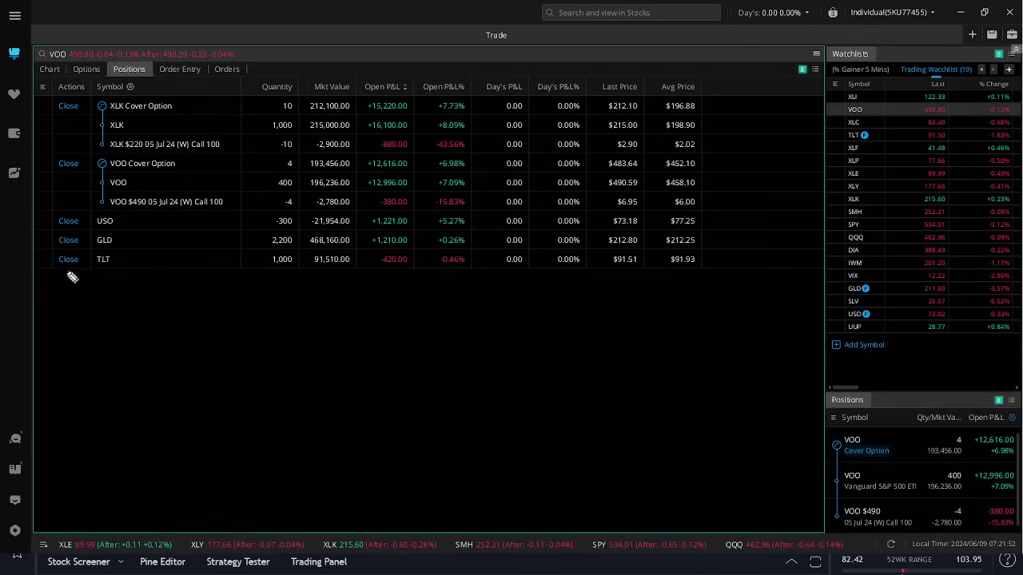
{"action": "mouse_move", "coordinate": [72, 274]}
{"action": "left_mouse_down"}
{"action": "mouse_move", "coordinate": [64, 263]}
{"action": "mouse_move", "coordinate": [142, 264]}
{"action": "left_mouse_up"}
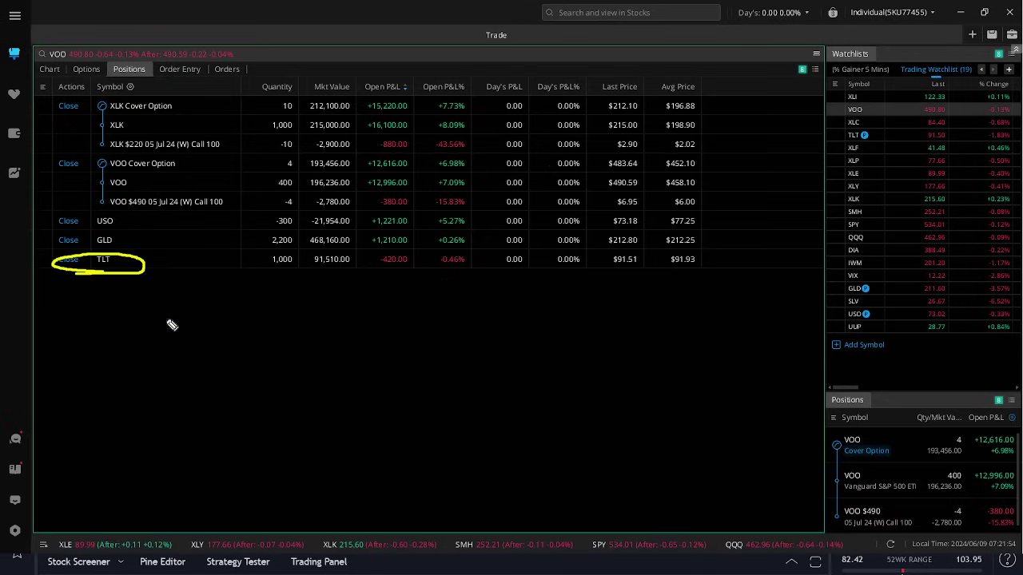
{"action": "mouse_move", "coordinate": [127, 350]}
{"action": "left_mouse_down"}
{"action": "mouse_move", "coordinate": [128, 294]}
{"action": "mouse_move", "coordinate": [150, 357]}
{"action": "mouse_move", "coordinate": [200, 320]}
{"action": "mouse_move", "coordinate": [229, 338]}
{"action": "mouse_move", "coordinate": [256, 316]}
{"action": "mouse_move", "coordinate": [294, 319]}
{"action": "mouse_move", "coordinate": [286, 345]}
{"action": "left_mouse_up"}
{"action": "left_click_drag", "start_coordinate": [93, 387], "coordinate": [293, 372]}
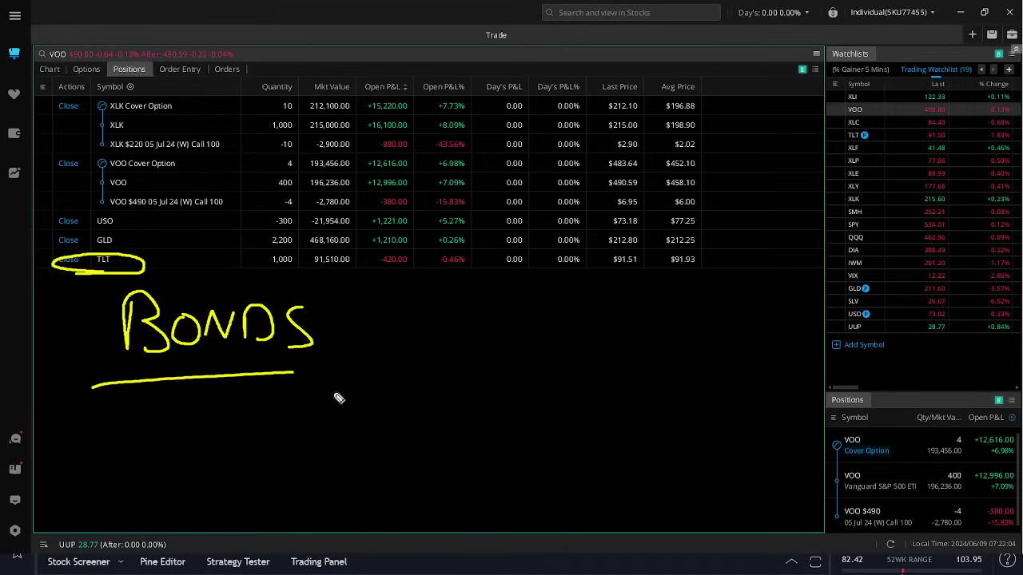
{"action": "mouse_move", "coordinate": [461, 297]}
{"action": "left_mouse_down"}
{"action": "mouse_move", "coordinate": [476, 328]}
{"action": "mouse_move", "coordinate": [491, 303]}
{"action": "mouse_move", "coordinate": [477, 343]}
{"action": "left_mouse_up"}
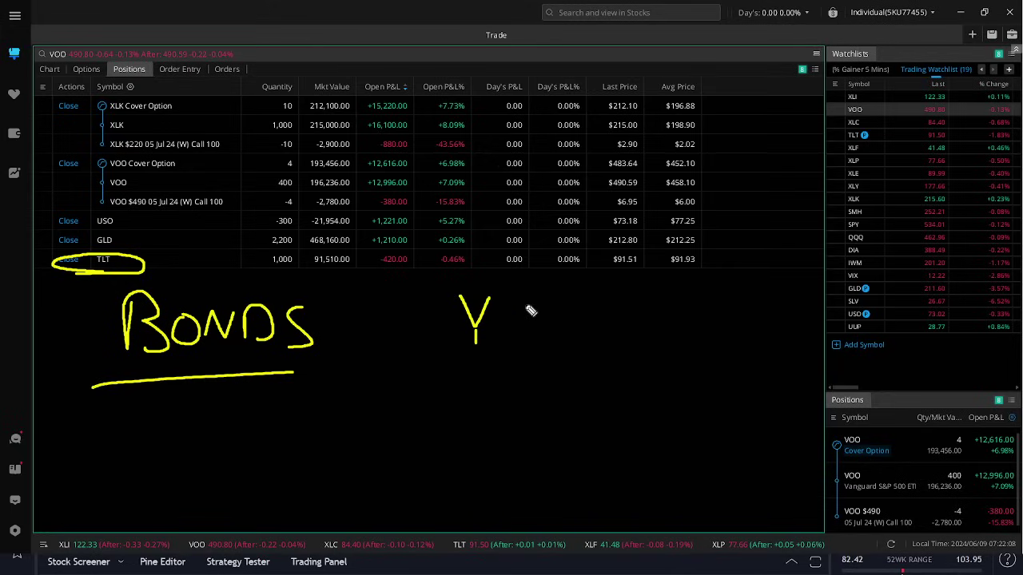
{"action": "mouse_move", "coordinate": [525, 304]}
{"action": "left_mouse_down"}
{"action": "mouse_move", "coordinate": [593, 329]}
{"action": "mouse_move", "coordinate": [639, 366]}
{"action": "left_mouse_up"}
Clear the pen marks, minimise the Trade window, and chart US20Y with a compressed price scale
{"action": "key", "text": "Escape"}
{"action": "left_click", "coordinate": [959, 10]}
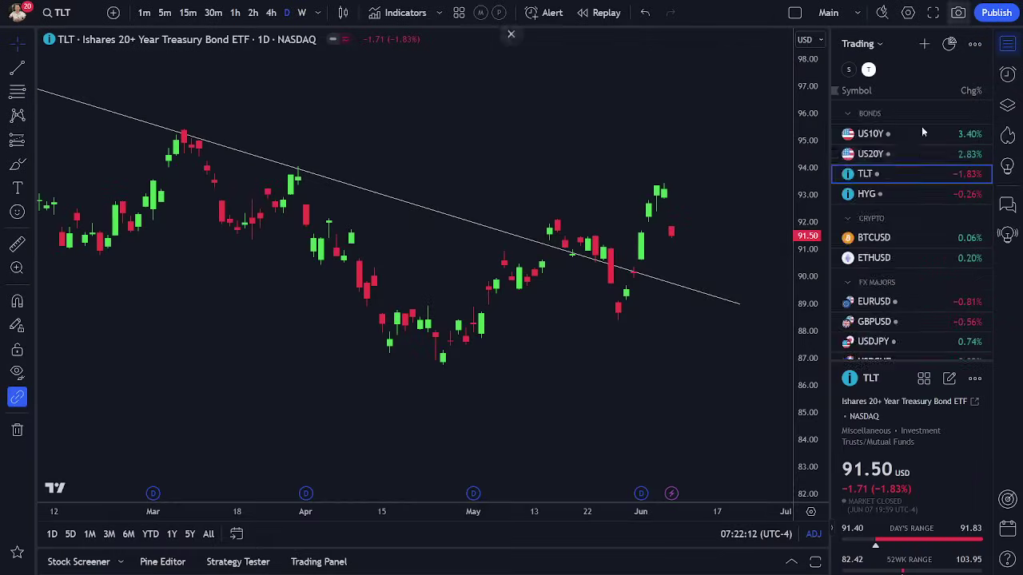
{"action": "scroll", "coordinate": [917, 176], "scroll_direction": "down", "scroll_amount": 3}
{"action": "scroll", "coordinate": [923, 236], "scroll_direction": "up", "scroll_amount": 3}
{"action": "scroll", "coordinate": [919, 231], "scroll_direction": "up", "scroll_amount": 3}
{"action": "left_click", "coordinate": [895, 260]}
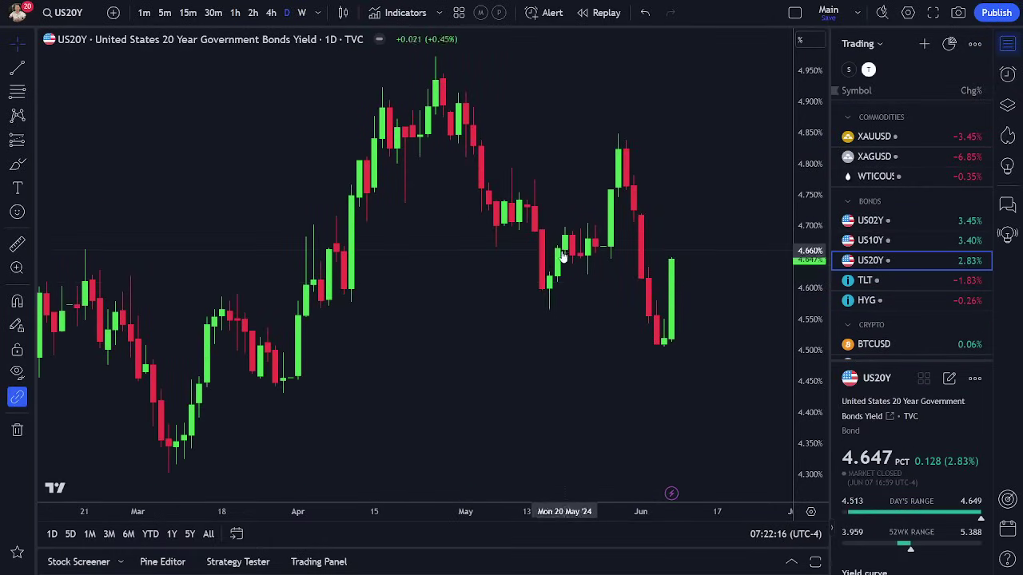
{"action": "left_click_drag", "start_coordinate": [810, 212], "coordinate": [760, 370]}
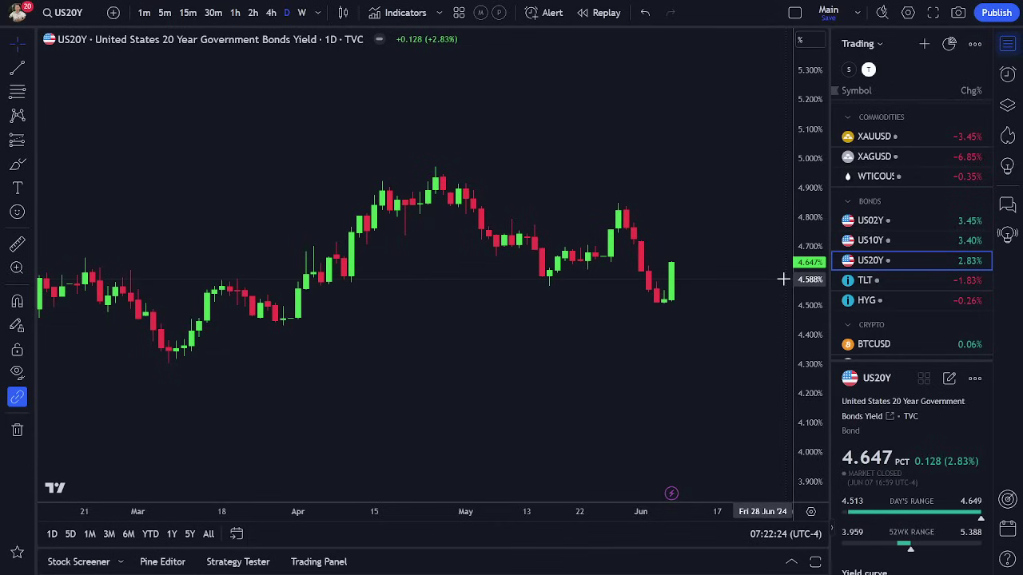
Circle the US20Y watchlist row and the 4.647% yield level, adding a line pointing to it
{"action": "scroll", "coordinate": [774, 252], "scroll_direction": "up", "scroll_amount": 2}
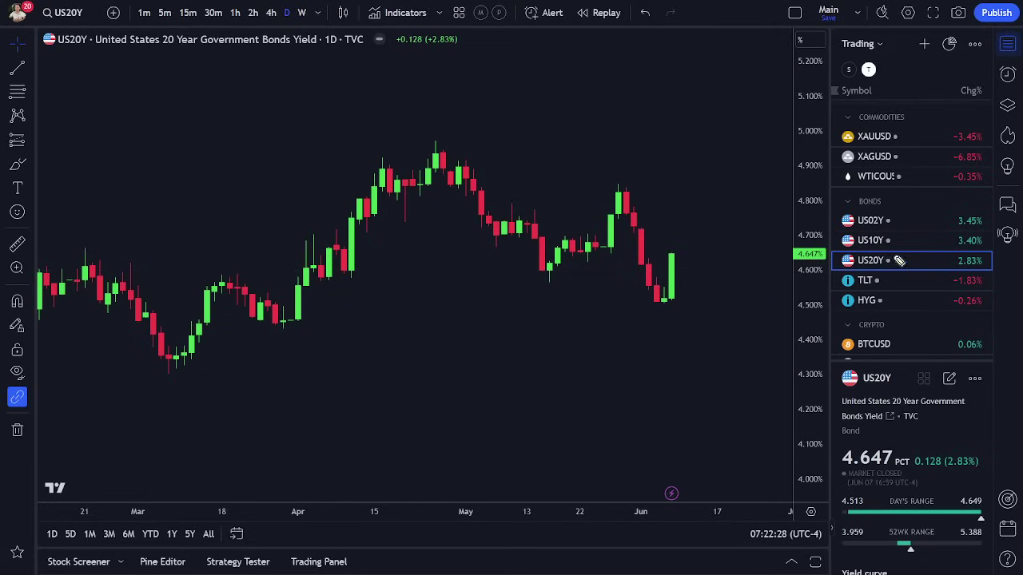
{"action": "mouse_move", "coordinate": [898, 261]}
{"action": "left_mouse_down"}
{"action": "mouse_move", "coordinate": [831, 270]}
{"action": "mouse_move", "coordinate": [883, 282]}
{"action": "mouse_move", "coordinate": [902, 259]}
{"action": "left_mouse_up"}
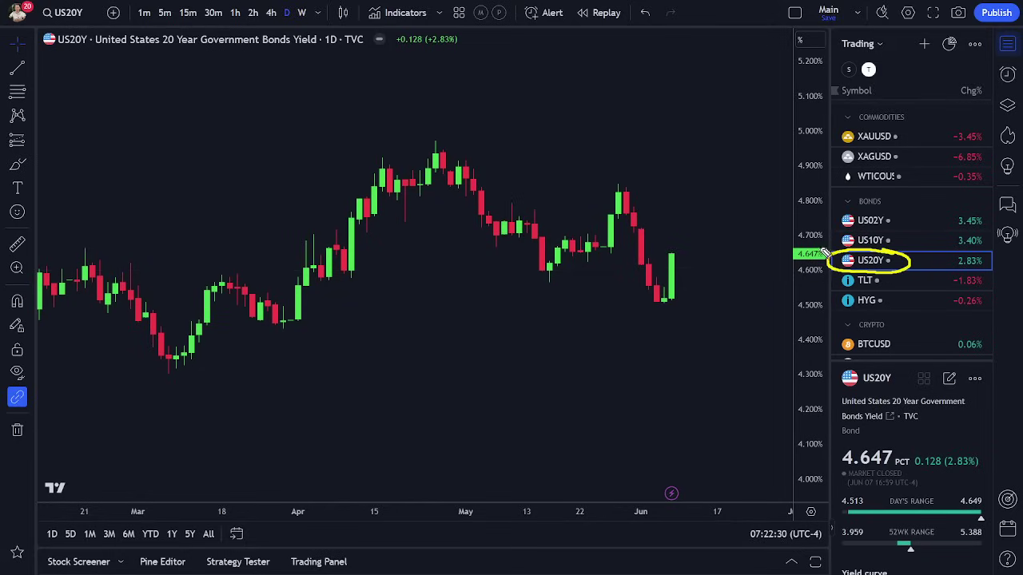
{"action": "mouse_move", "coordinate": [826, 248]}
{"action": "left_mouse_down"}
{"action": "mouse_move", "coordinate": [775, 253]}
{"action": "mouse_move", "coordinate": [780, 268]}
{"action": "mouse_move", "coordinate": [833, 271]}
{"action": "left_mouse_up"}
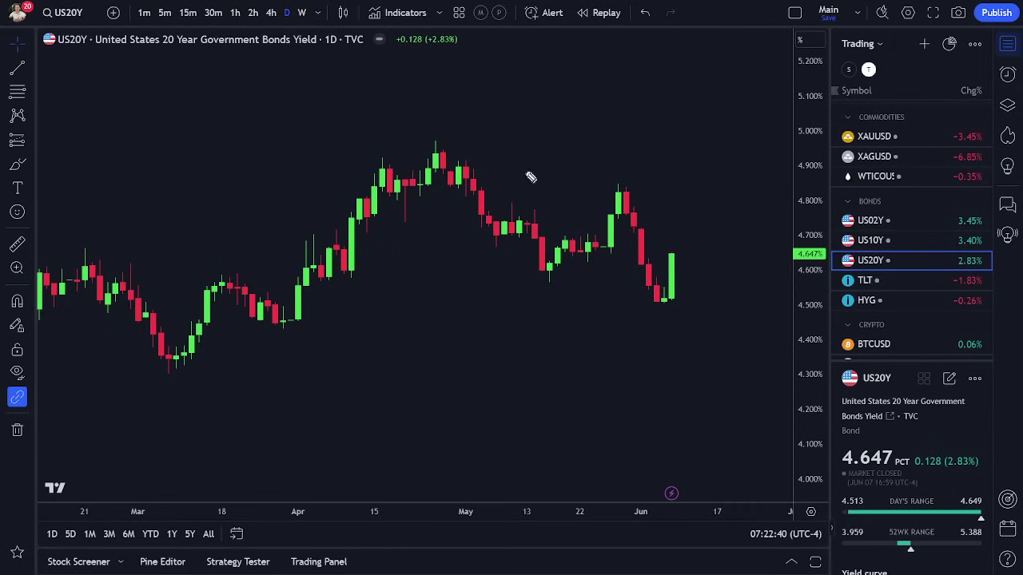
{"action": "mouse_move", "coordinate": [497, 78]}
{"action": "left_mouse_down"}
{"action": "mouse_move", "coordinate": [545, 85]}
{"action": "mouse_move", "coordinate": [818, 254]}
{"action": "left_mouse_up"}
{"action": "left_click_drag", "start_coordinate": [724, 153], "coordinate": [698, 157]}
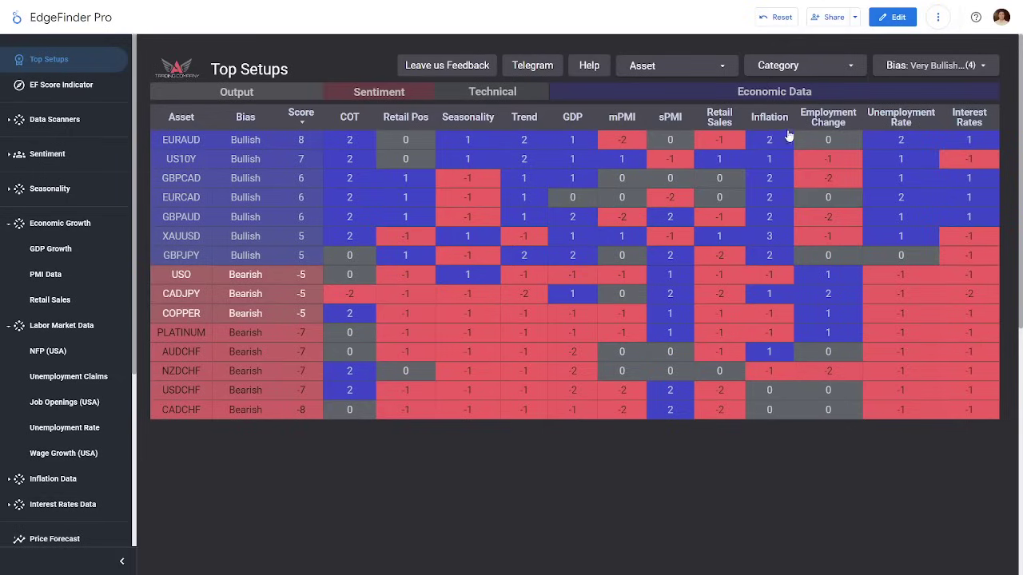
{"action": "left_click", "coordinate": [48, 248]}
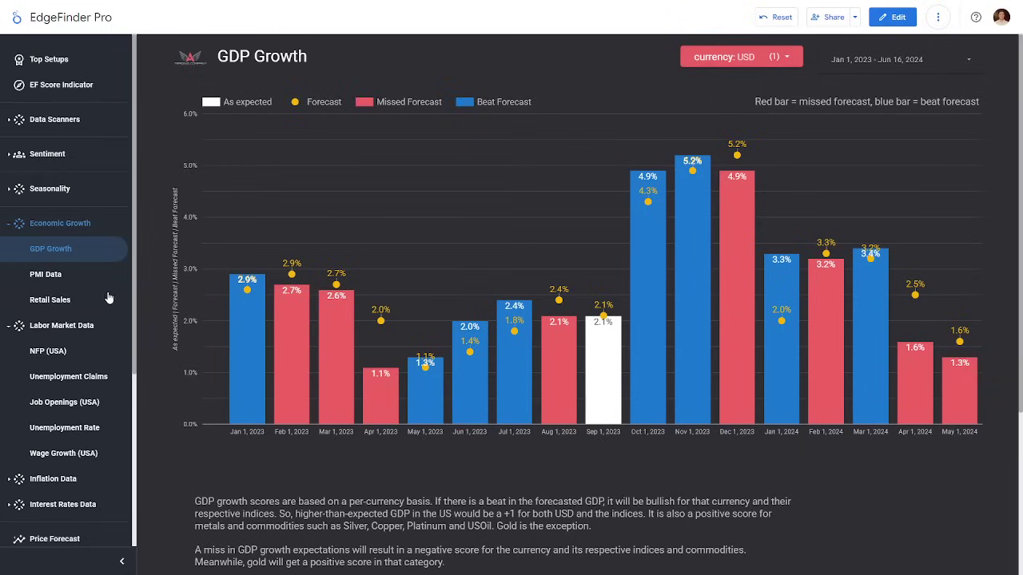
{"action": "left_click", "coordinate": [67, 225]}
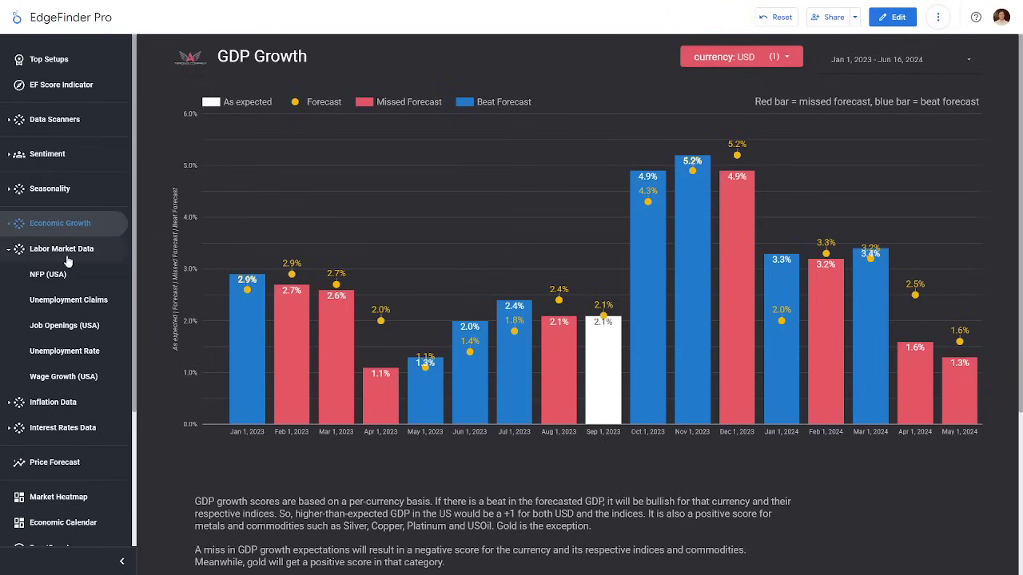
{"action": "left_click", "coordinate": [67, 251]}
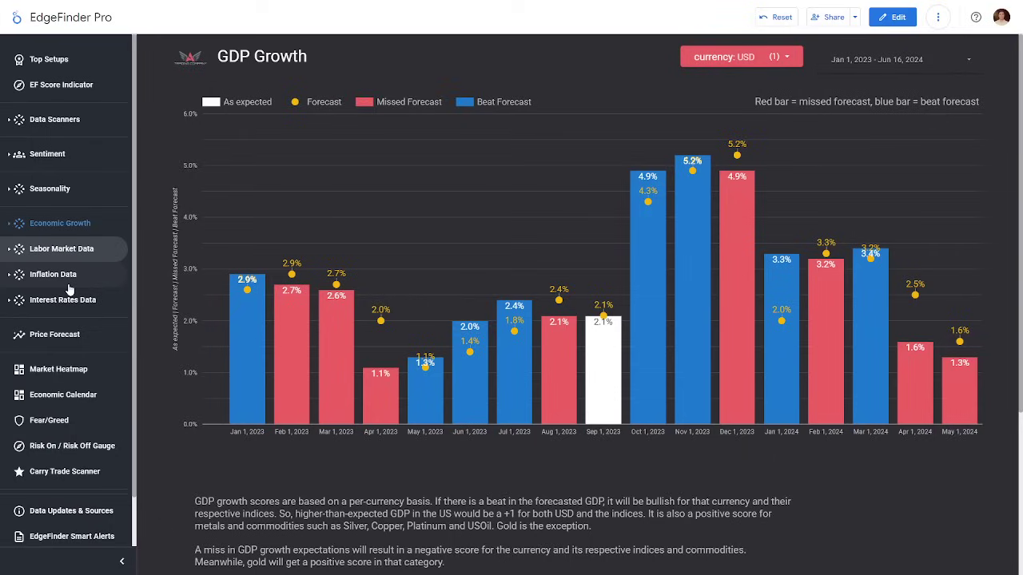
{"action": "left_click", "coordinate": [48, 61]}
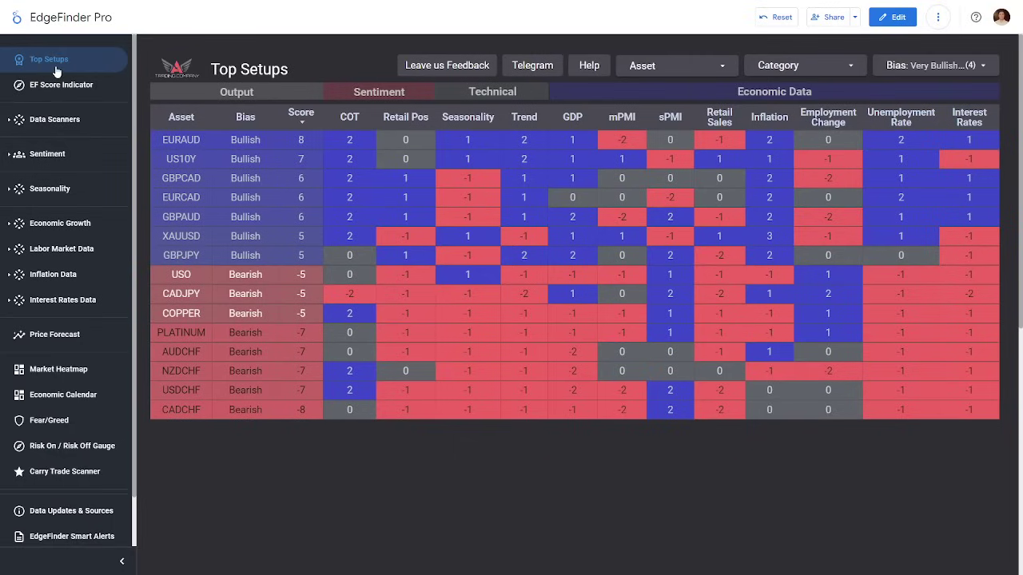
Expand Data Scanners, Sentiment, Seasonality, Economic Growth, Labor Market, Inflation and Interest Rates Data
{"action": "left_click", "coordinate": [55, 122]}
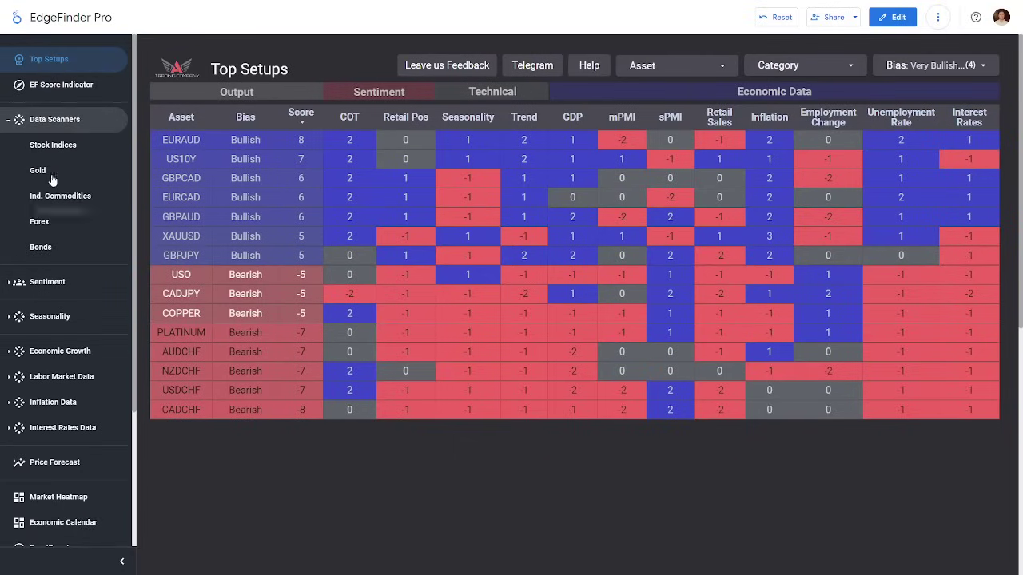
{"action": "left_click", "coordinate": [67, 284]}
{"action": "left_click", "coordinate": [51, 321]}
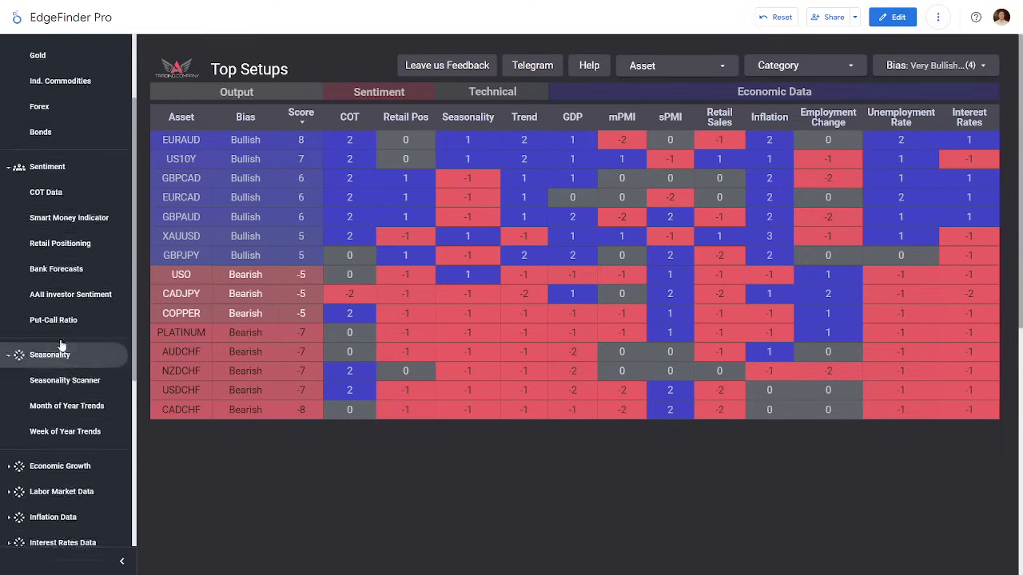
{"action": "scroll", "coordinate": [63, 335], "scroll_direction": "down", "scroll_amount": 2}
{"action": "left_click", "coordinate": [63, 318]}
{"action": "scroll", "coordinate": [64, 320], "scroll_direction": "down", "scroll_amount": 2}
{"action": "left_click", "coordinate": [64, 312]}
{"action": "scroll", "coordinate": [64, 335], "scroll_direction": "down", "scroll_amount": 2}
{"action": "left_click", "coordinate": [53, 298]}
{"action": "scroll", "coordinate": [58, 287], "scroll_direction": "down", "scroll_amount": 1}
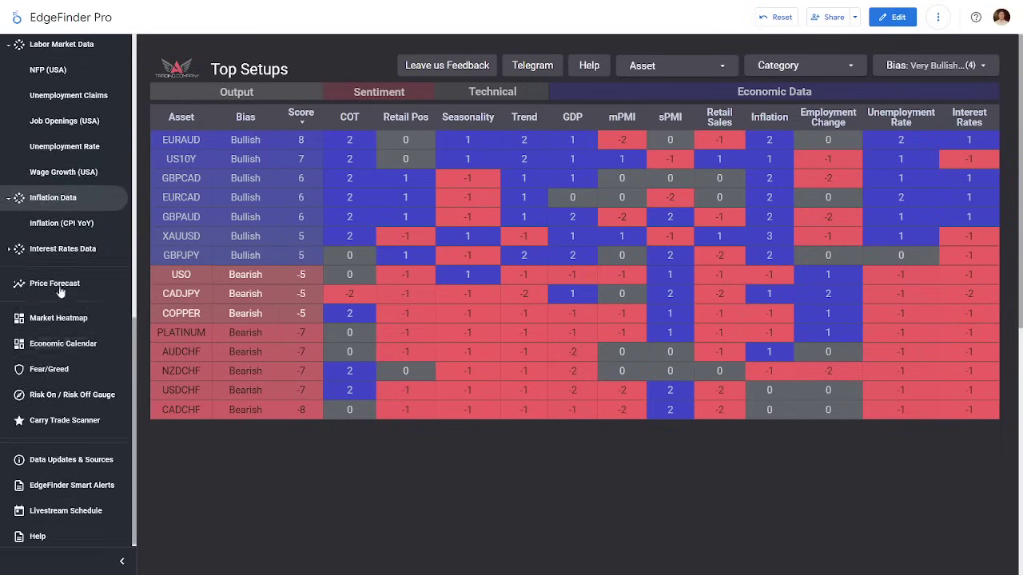
{"action": "left_click", "coordinate": [62, 249]}
{"action": "scroll", "coordinate": [52, 305], "scroll_direction": "down", "scroll_amount": 2}
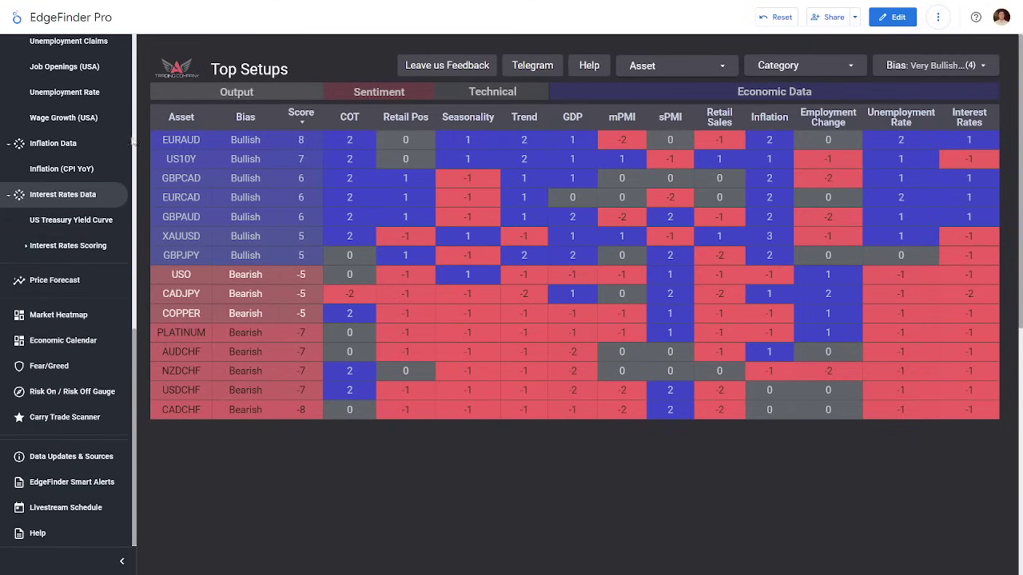
Draw an arrow toward the Sentiment header and underline the table's Technical header
{"action": "scroll", "coordinate": [97, 172], "scroll_direction": "up", "scroll_amount": 10}
{"action": "scroll", "coordinate": [97, 171], "scroll_direction": "up", "scroll_amount": 3}
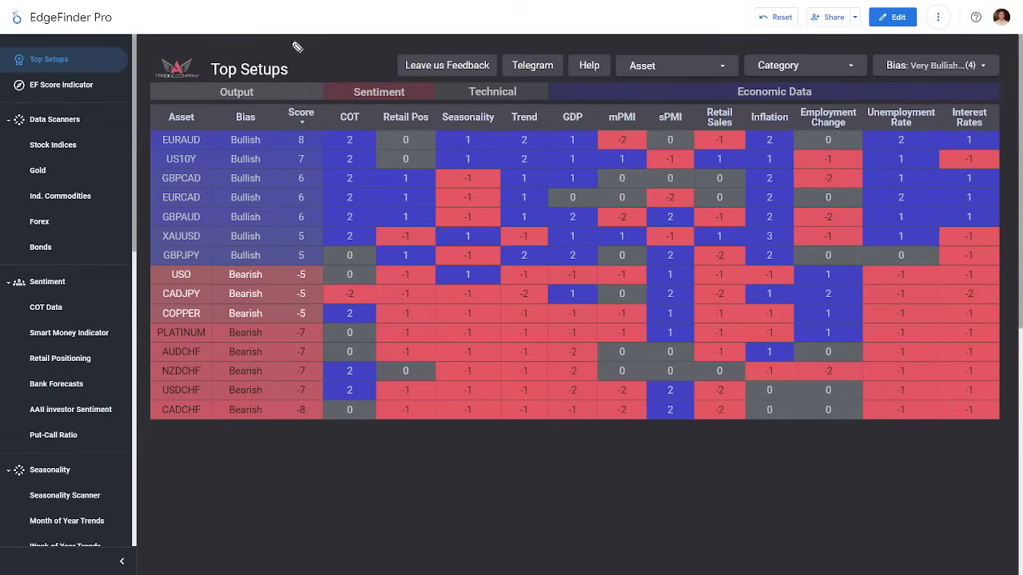
{"action": "left_click_drag", "start_coordinate": [288, 40], "coordinate": [385, 80]}
{"action": "mouse_move", "coordinate": [369, 46]}
{"action": "left_mouse_down"}
{"action": "mouse_move", "coordinate": [385, 81]}
{"action": "mouse_move", "coordinate": [359, 85]}
{"action": "mouse_move", "coordinate": [506, 91]}
{"action": "left_mouse_up"}
{"action": "scroll", "coordinate": [44, 328], "scroll_direction": "down", "scroll_amount": 5}
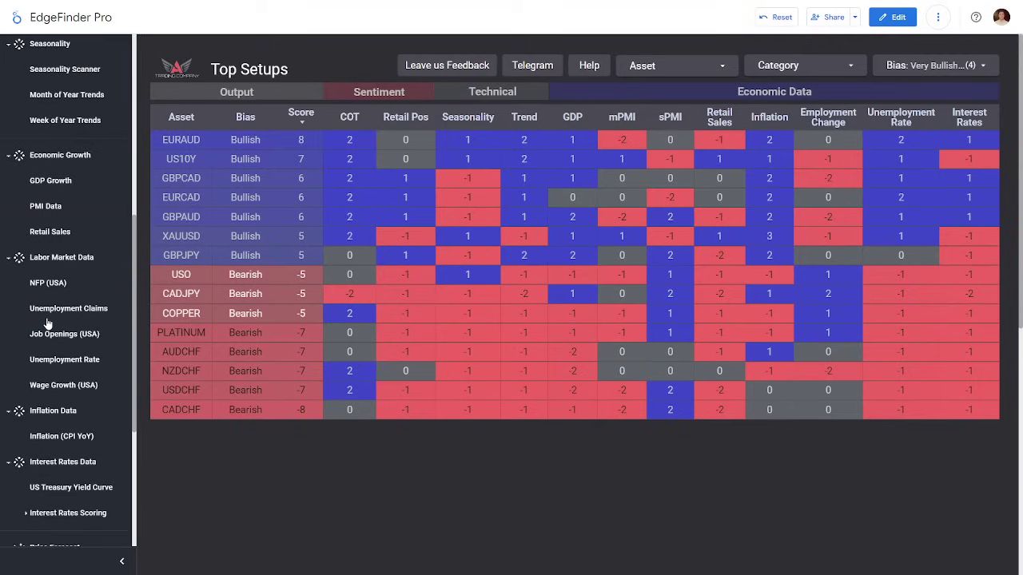
{"action": "scroll", "coordinate": [46, 323], "scroll_direction": "down", "scroll_amount": 1}
{"action": "scroll", "coordinate": [45, 323], "scroll_direction": "down", "scroll_amount": 4}
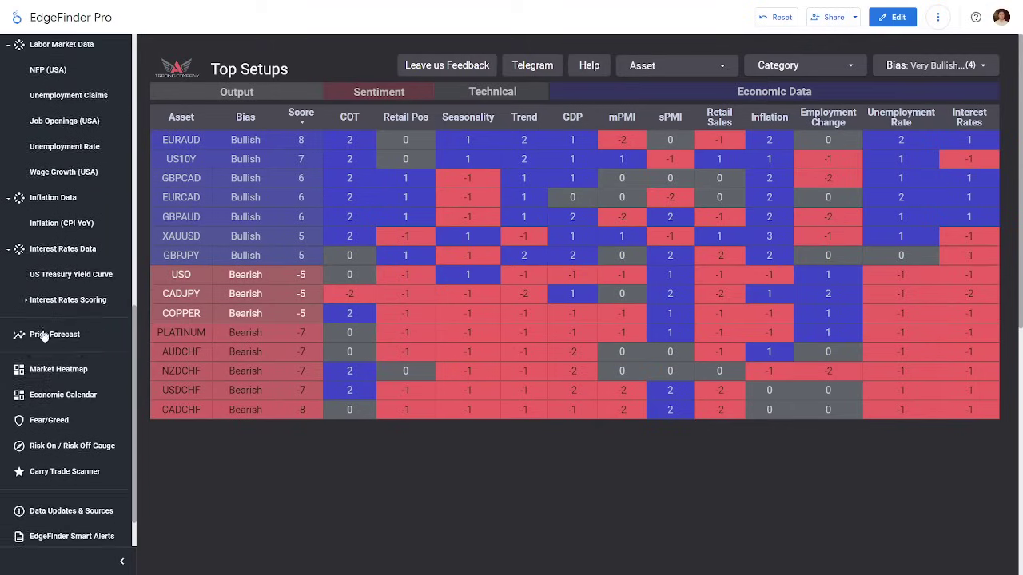
View the Livestream Schedule page, then the Help page
{"action": "left_click", "coordinate": [57, 511]}
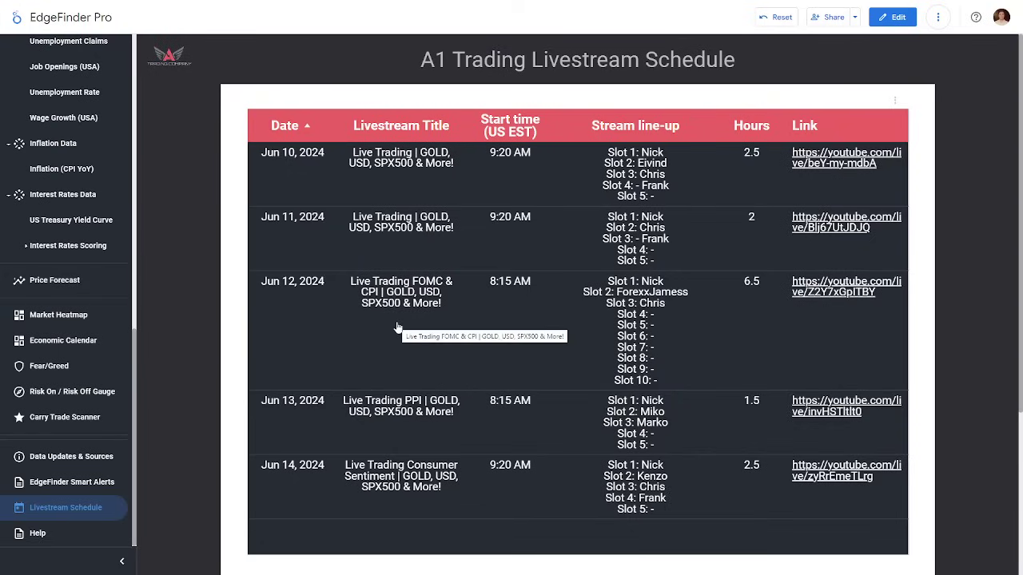
{"action": "left_click", "coordinate": [48, 533]}
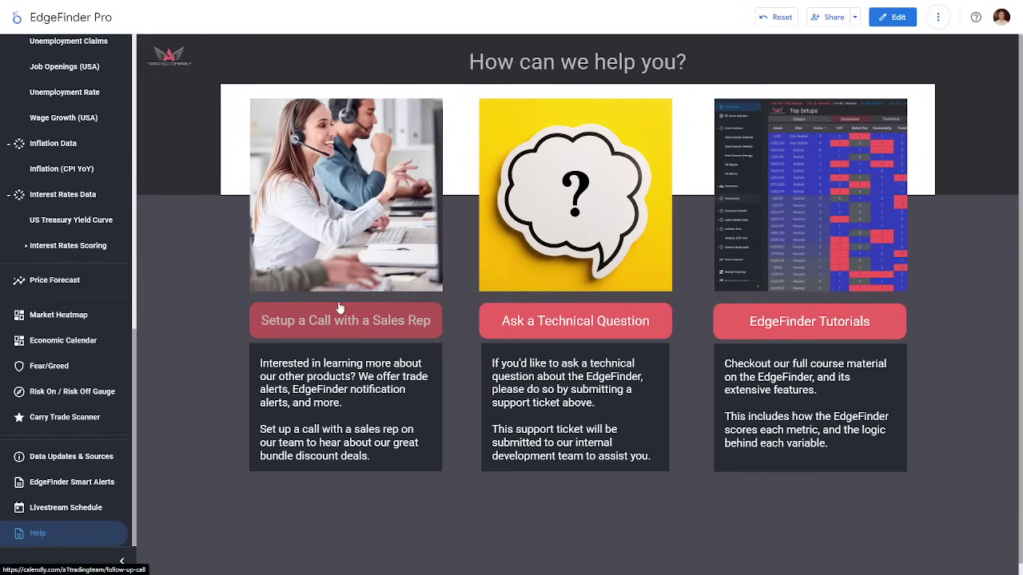
{"action": "scroll", "coordinate": [47, 226], "scroll_direction": "up", "scroll_amount": 8}
{"action": "scroll", "coordinate": [47, 227], "scroll_direction": "up", "scroll_amount": 2}
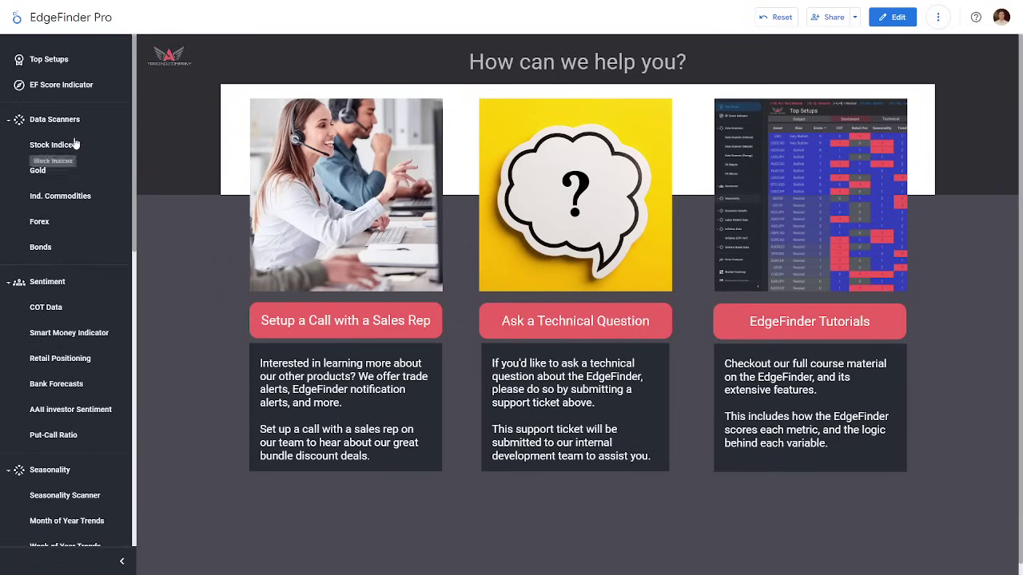
Collapse all seven sidebar sections and return to the TradingView US20Y chart
{"action": "left_click", "coordinate": [56, 120]}
{"action": "left_click", "coordinate": [54, 157]}
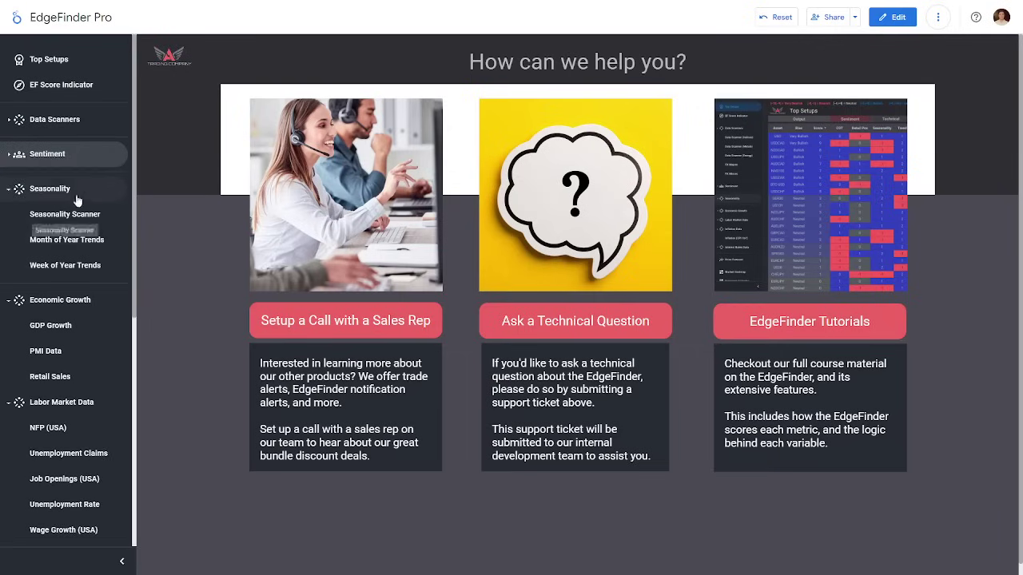
{"action": "left_click", "coordinate": [55, 190]}
{"action": "left_click", "coordinate": [61, 224]}
{"action": "left_click", "coordinate": [64, 257]}
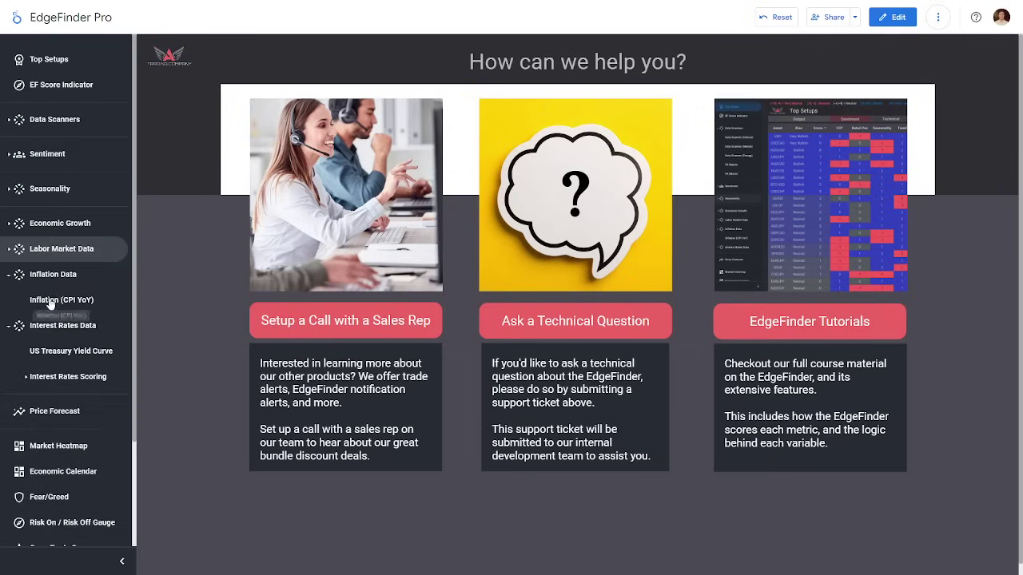
{"action": "left_click", "coordinate": [60, 276]}
{"action": "left_click", "coordinate": [57, 302]}
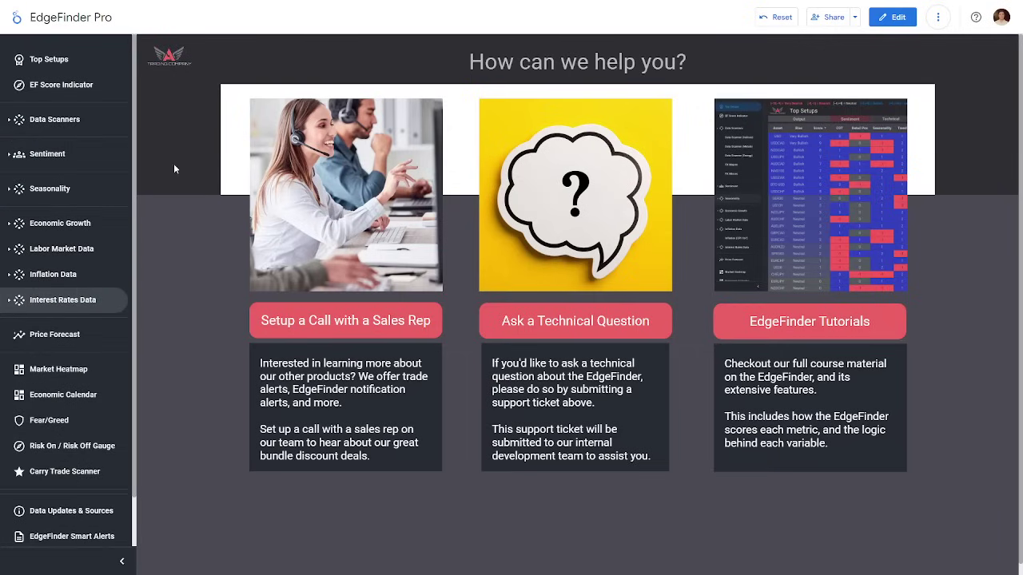
{"action": "key", "text": "alt+Tab"}
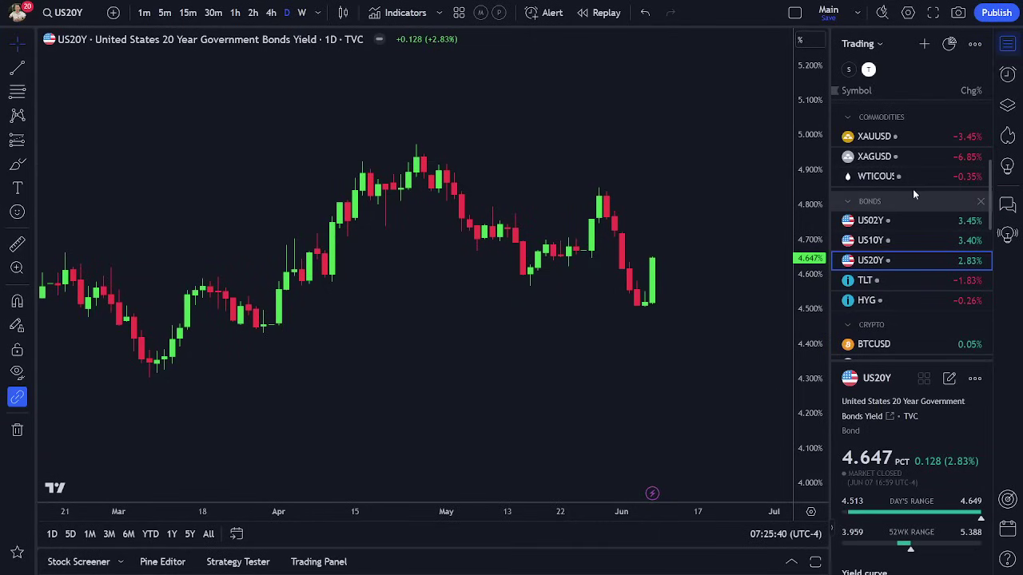
Chart the DXY U.S. Dollar Index from the Indices watchlist and highlight below its latest candle
{"action": "scroll", "coordinate": [913, 187], "scroll_direction": "down", "scroll_amount": 5}
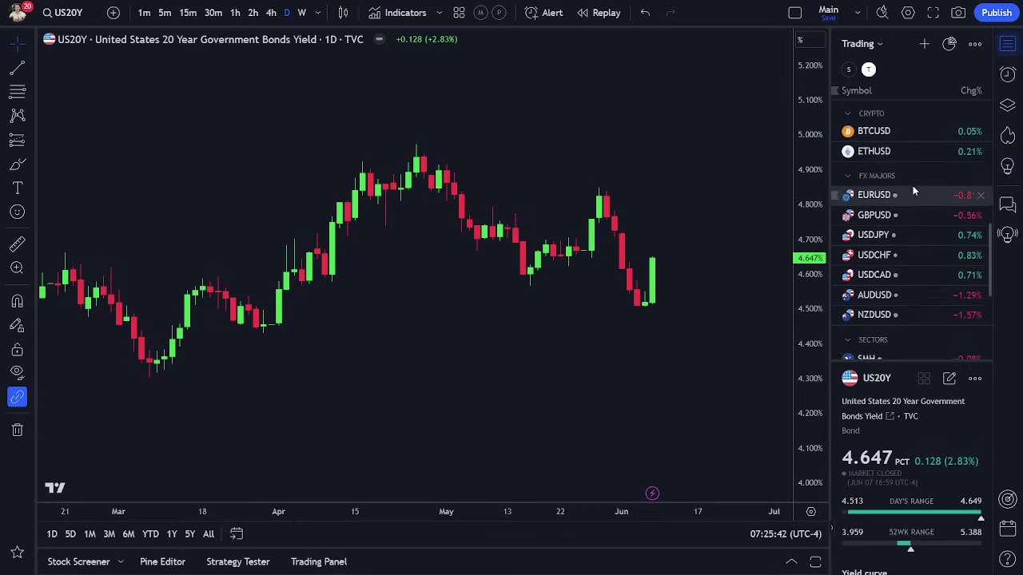
{"action": "scroll", "coordinate": [912, 186], "scroll_direction": "up", "scroll_amount": 4}
{"action": "scroll", "coordinate": [913, 185], "scroll_direction": "up", "scroll_amount": 2}
{"action": "left_click", "coordinate": [867, 202]}
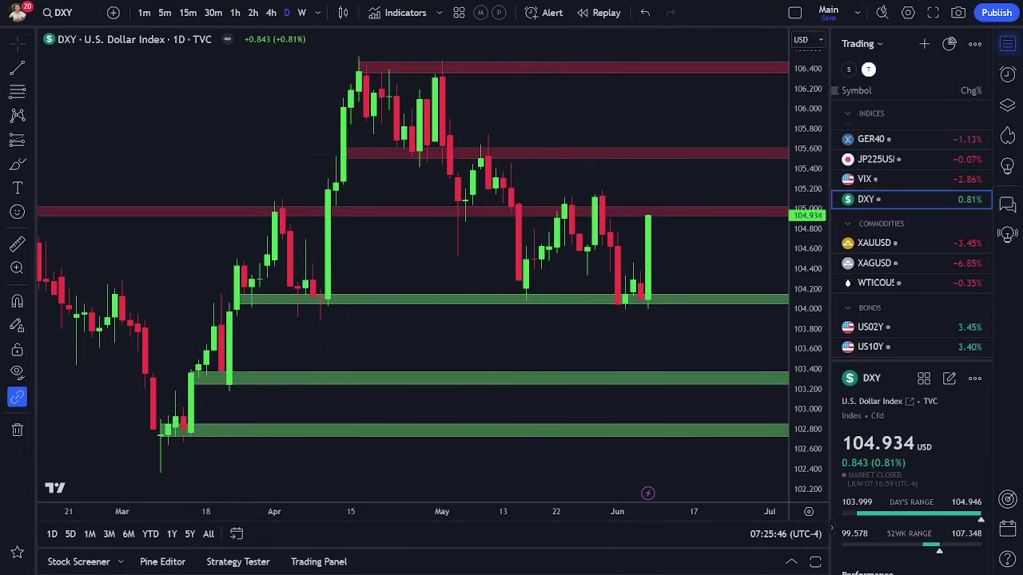
{"action": "left_click_drag", "start_coordinate": [637, 316], "coordinate": [660, 319]}
Exit full-screen and go to the Forex Factory website in a new browser tab
{"action": "key", "text": "F11"}
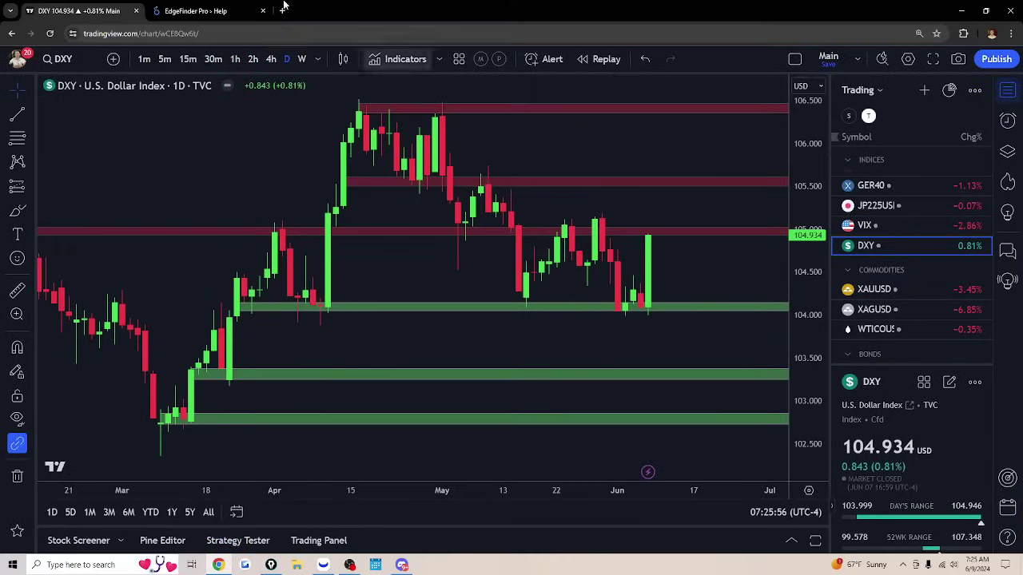
{"action": "left_click", "coordinate": [281, 11]}
{"action": "type", "text": "forex"}
{"action": "key", "text": "Return"}
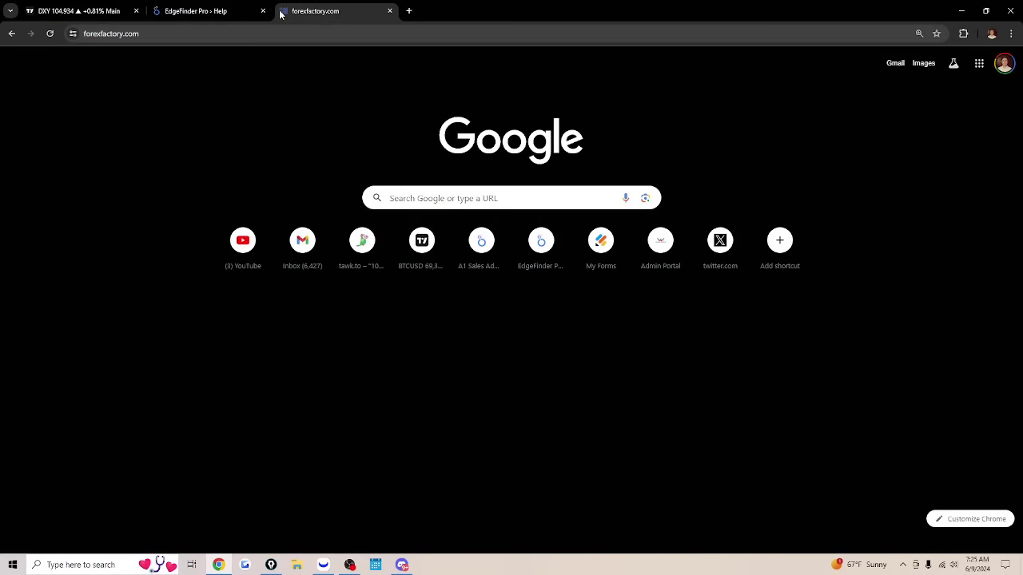
Set the economic calendar range to this week, Jun 9–15, and scroll back to its top
{"action": "left_click", "coordinate": [249, 247]}
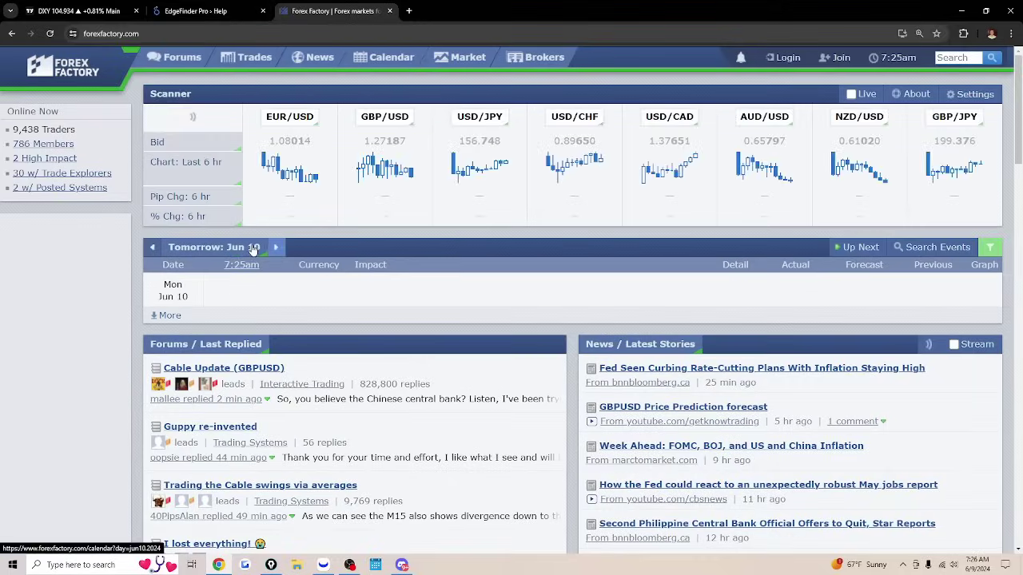
{"action": "left_click", "coordinate": [274, 247]}
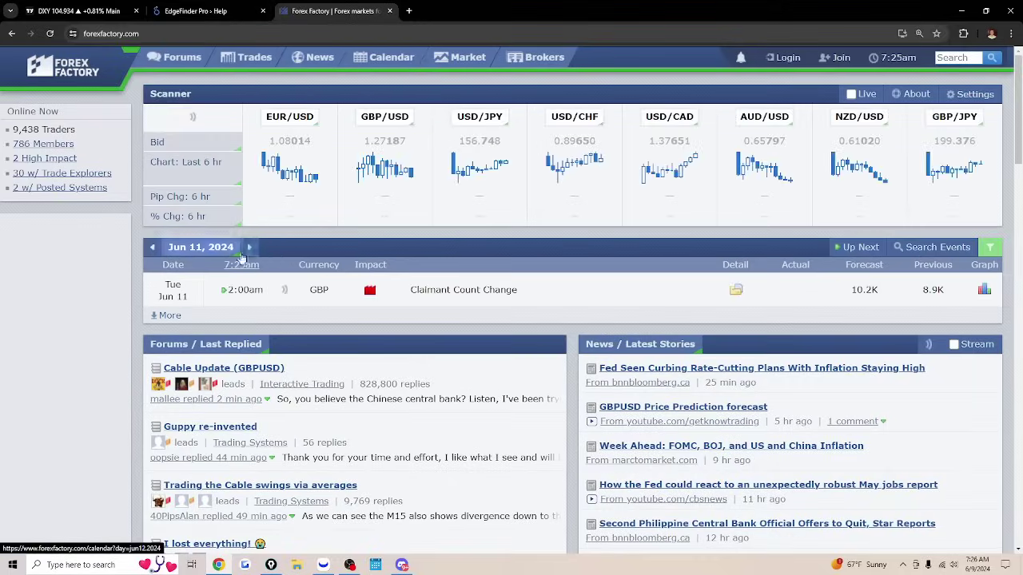
{"action": "left_click", "coordinate": [240, 249]}
{"action": "left_click", "coordinate": [171, 476]}
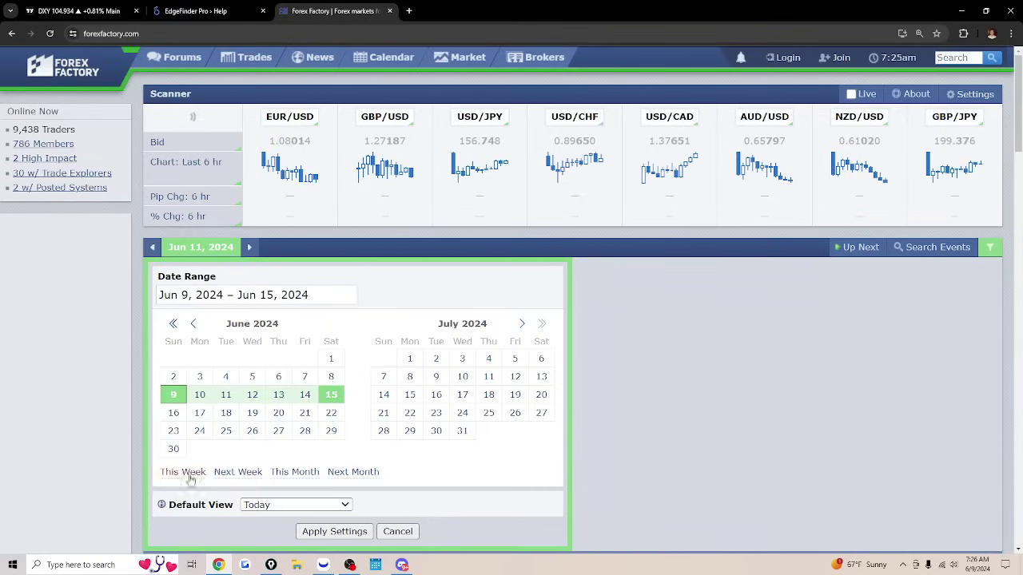
{"action": "left_click", "coordinate": [343, 527]}
{"action": "scroll", "coordinate": [493, 258], "scroll_direction": "down", "scroll_amount": 3}
{"action": "scroll", "coordinate": [492, 258], "scroll_direction": "down", "scroll_amount": 1}
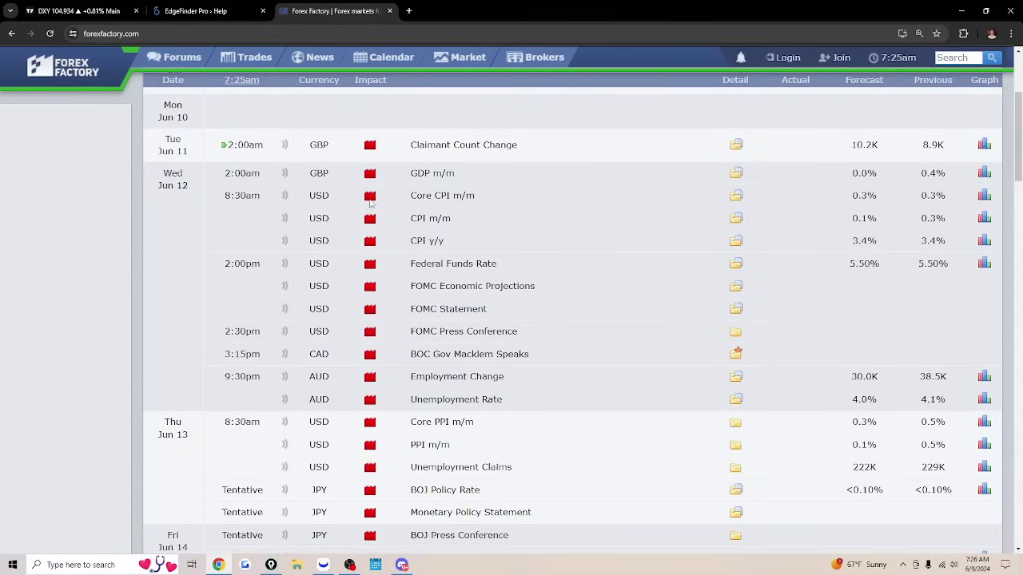
{"action": "scroll", "coordinate": [414, 210], "scroll_direction": "up", "scroll_amount": 3}
{"action": "scroll", "coordinate": [414, 209], "scroll_direction": "down", "scroll_amount": 1}
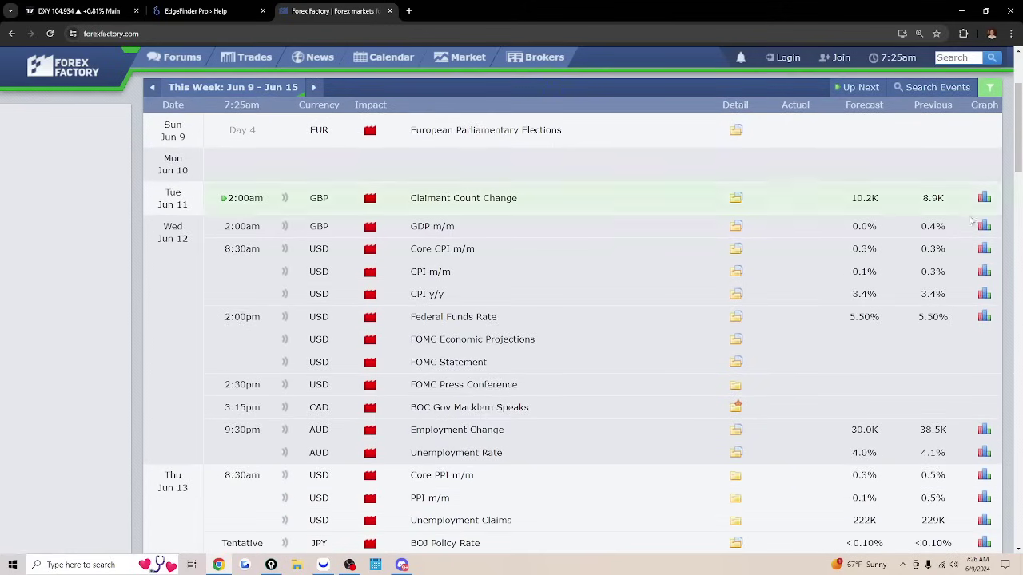
{"action": "left_click", "coordinate": [270, 565]}
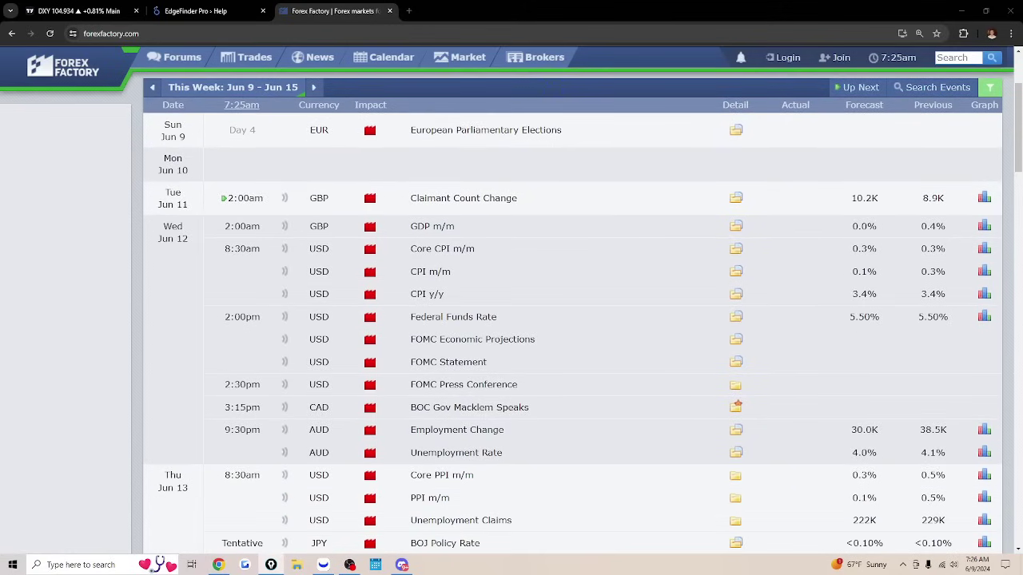
{"action": "mouse_move", "coordinate": [329, 126]}
{"action": "left_mouse_down"}
{"action": "mouse_move", "coordinate": [316, 146]}
{"action": "mouse_move", "coordinate": [348, 133]}
{"action": "left_mouse_up"}
{"action": "mouse_move", "coordinate": [348, 189]}
{"action": "left_mouse_down"}
{"action": "mouse_move", "coordinate": [287, 203]}
{"action": "mouse_move", "coordinate": [345, 188]}
{"action": "left_mouse_up"}
{"action": "left_click_drag", "start_coordinate": [423, 154], "coordinate": [593, 153]}
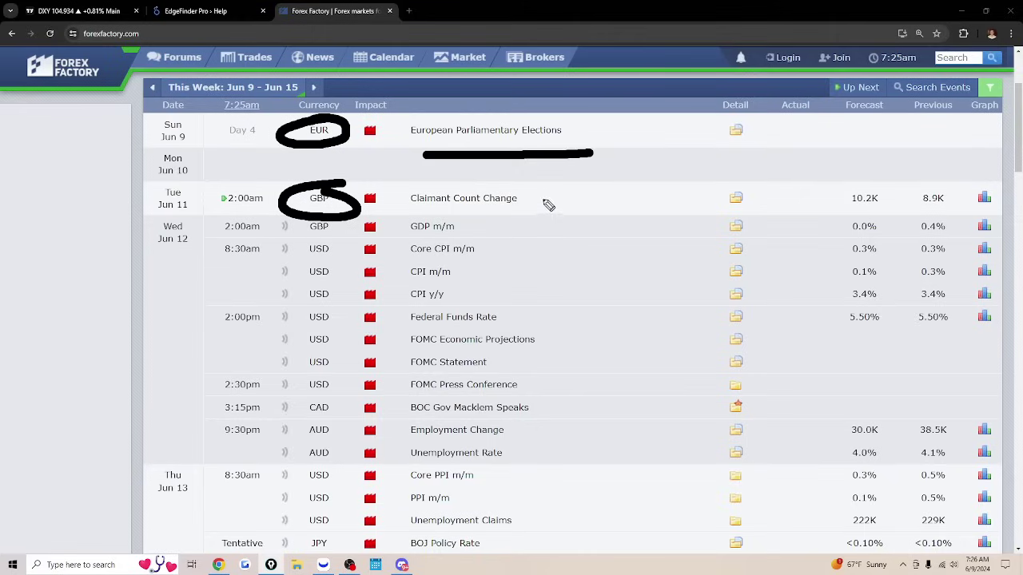
{"action": "left_click_drag", "start_coordinate": [660, 160], "coordinate": [547, 192]}
{"action": "left_click_drag", "start_coordinate": [617, 216], "coordinate": [493, 227]}
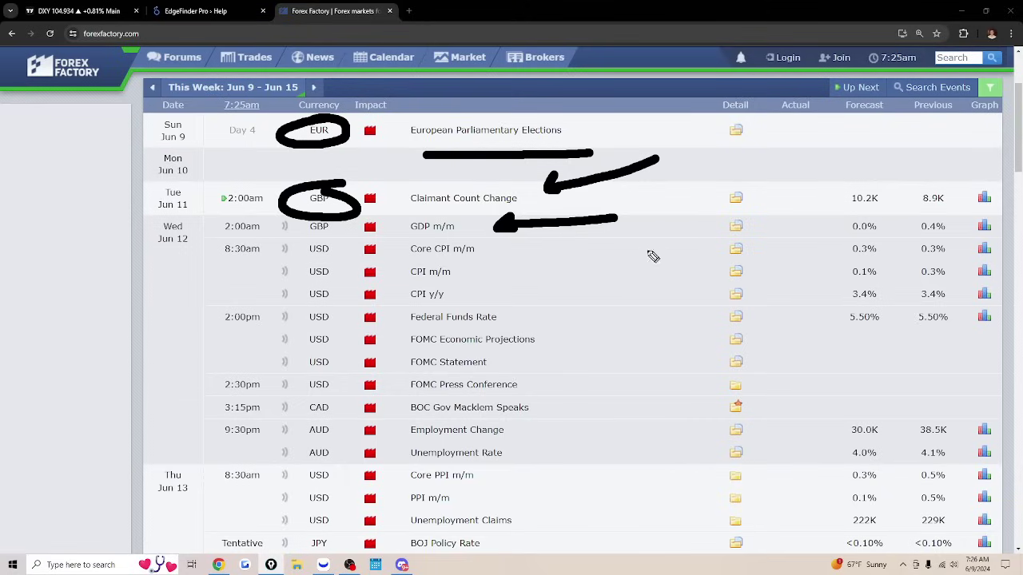
{"action": "mouse_move", "coordinate": [696, 252]}
{"action": "left_mouse_down"}
{"action": "mouse_move", "coordinate": [516, 267]}
{"action": "mouse_move", "coordinate": [535, 286]}
{"action": "left_mouse_up"}
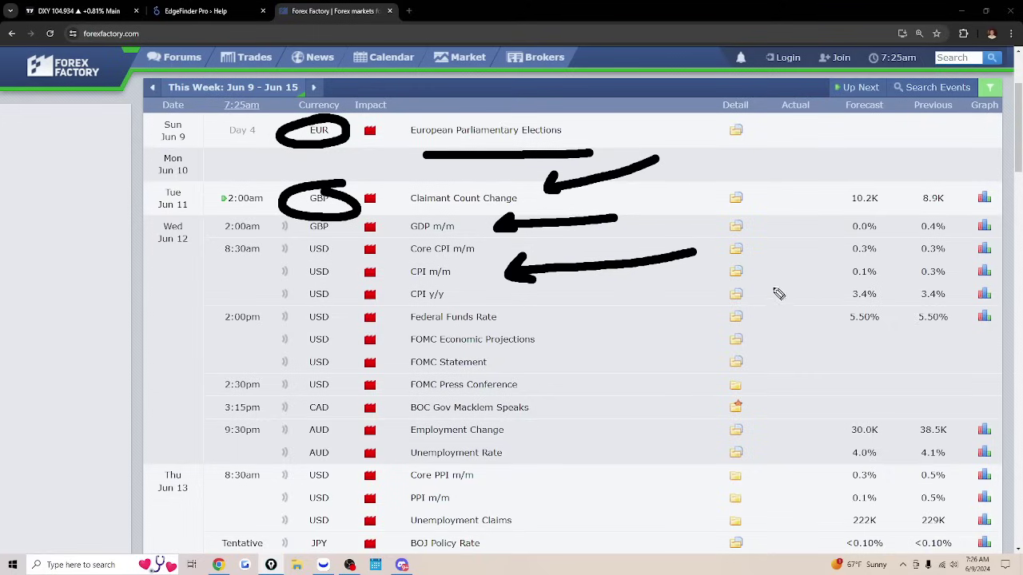
{"action": "left_click_drag", "start_coordinate": [746, 307], "coordinate": [591, 372]}
{"action": "mouse_move", "coordinate": [601, 345]}
{"action": "left_mouse_down"}
{"action": "mouse_move", "coordinate": [592, 372]}
{"action": "mouse_move", "coordinate": [615, 377]}
{"action": "left_mouse_up"}
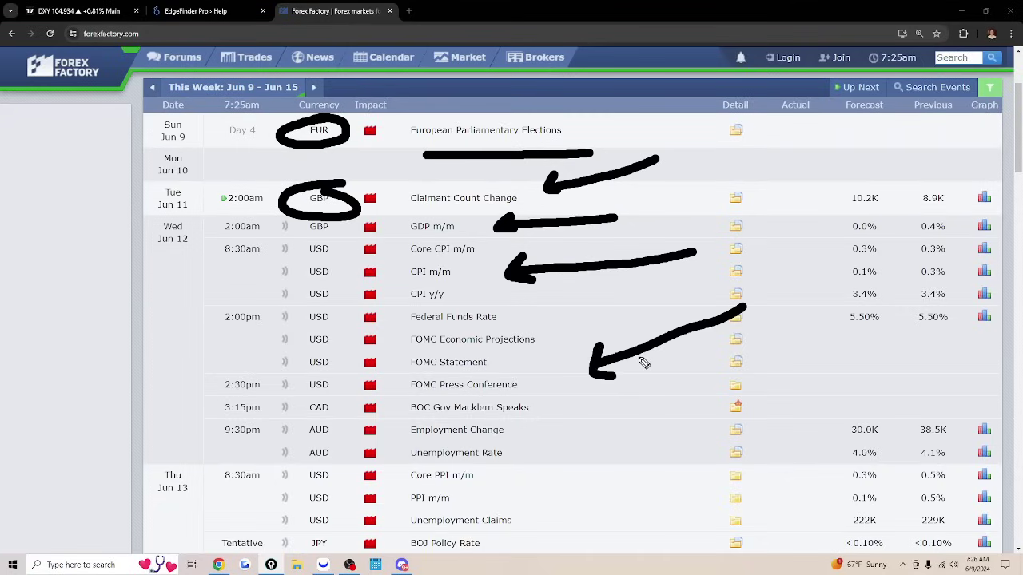
{"action": "left_click_drag", "start_coordinate": [702, 266], "coordinate": [463, 302]}
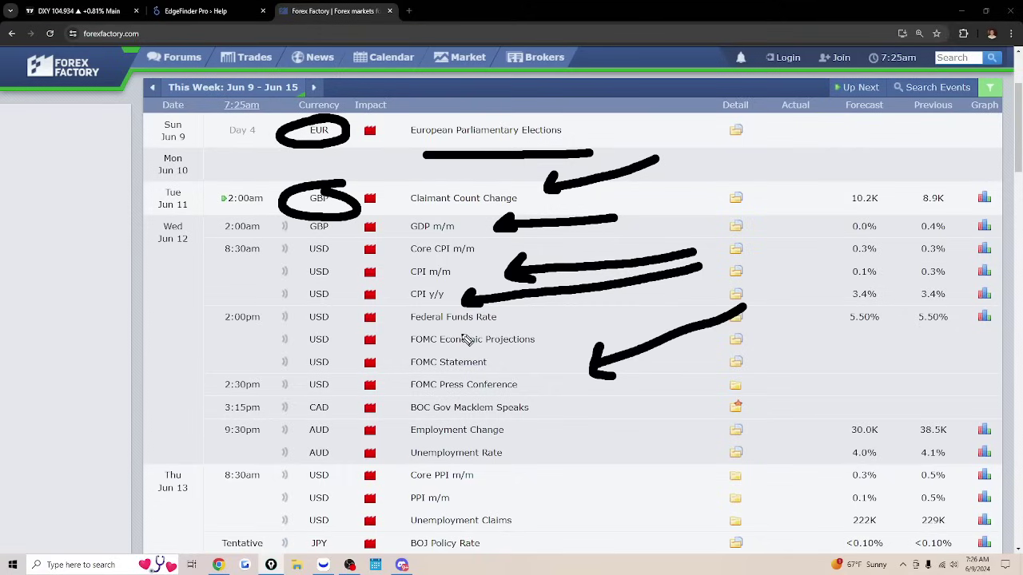
{"action": "mouse_move", "coordinate": [725, 283]}
{"action": "left_mouse_down"}
{"action": "mouse_move", "coordinate": [583, 328]}
{"action": "mouse_move", "coordinate": [597, 336]}
{"action": "left_mouse_up"}
{"action": "key", "text": "Escape"}
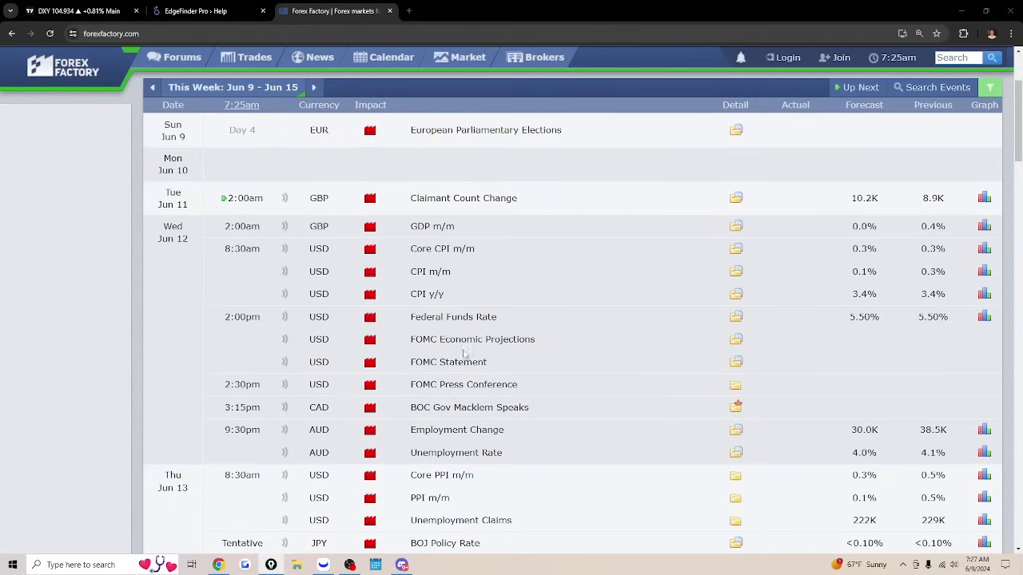
Handwrite USD with a down arrow and TLT with an up arrow over the CPI rows
{"action": "mouse_move", "coordinate": [516, 244]}
{"action": "left_mouse_down"}
{"action": "mouse_move", "coordinate": [520, 292]}
{"action": "mouse_move", "coordinate": [559, 231]}
{"action": "left_mouse_up"}
{"action": "mouse_move", "coordinate": [585, 237]}
{"action": "left_mouse_down"}
{"action": "mouse_move", "coordinate": [578, 276]}
{"action": "mouse_move", "coordinate": [546, 281]}
{"action": "left_mouse_up"}
{"action": "mouse_move", "coordinate": [593, 282]}
{"action": "left_mouse_down"}
{"action": "mouse_move", "coordinate": [596, 239]}
{"action": "mouse_move", "coordinate": [595, 281]}
{"action": "left_mouse_up"}
{"action": "mouse_move", "coordinate": [660, 240]}
{"action": "left_mouse_down"}
{"action": "mouse_move", "coordinate": [695, 267]}
{"action": "mouse_move", "coordinate": [725, 267]}
{"action": "mouse_move", "coordinate": [738, 298]}
{"action": "left_mouse_up"}
{"action": "left_click_drag", "start_coordinate": [738, 299], "coordinate": [712, 294]}
{"action": "mouse_move", "coordinate": [569, 319]}
{"action": "left_mouse_down"}
{"action": "mouse_move", "coordinate": [574, 358]}
{"action": "mouse_move", "coordinate": [581, 313]}
{"action": "left_mouse_up"}
{"action": "left_click_drag", "start_coordinate": [593, 307], "coordinate": [622, 350]}
{"action": "mouse_move", "coordinate": [608, 311]}
{"action": "left_mouse_down"}
{"action": "mouse_move", "coordinate": [703, 302]}
{"action": "mouse_move", "coordinate": [703, 323]}
{"action": "left_mouse_up"}
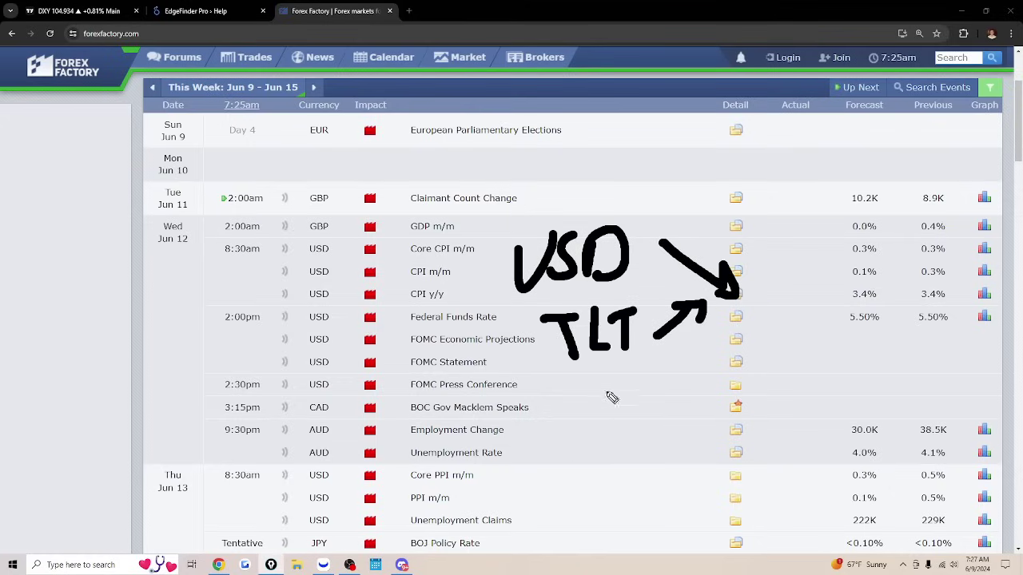
Write GLD and STOX with up arrows, then undo a circle drawn around USD
{"action": "mouse_move", "coordinate": [613, 394]}
{"action": "left_mouse_down"}
{"action": "mouse_move", "coordinate": [604, 426]}
{"action": "mouse_move", "coordinate": [644, 441]}
{"action": "left_mouse_up"}
{"action": "left_click_drag", "start_coordinate": [654, 397], "coordinate": [653, 446]}
{"action": "mouse_move", "coordinate": [650, 393]}
{"action": "left_mouse_down"}
{"action": "mouse_move", "coordinate": [658, 444]}
{"action": "mouse_move", "coordinate": [732, 374]}
{"action": "mouse_move", "coordinate": [733, 398]}
{"action": "left_mouse_up"}
{"action": "mouse_move", "coordinate": [807, 369]}
{"action": "left_mouse_down"}
{"action": "mouse_move", "coordinate": [799, 409]}
{"action": "mouse_move", "coordinate": [765, 417]}
{"action": "mouse_move", "coordinate": [817, 417]}
{"action": "left_mouse_up"}
{"action": "mouse_move", "coordinate": [806, 375]}
{"action": "left_mouse_down"}
{"action": "mouse_move", "coordinate": [863, 366]}
{"action": "mouse_move", "coordinate": [870, 377]}
{"action": "left_mouse_up"}
{"action": "mouse_move", "coordinate": [877, 373]}
{"action": "left_mouse_down"}
{"action": "mouse_move", "coordinate": [906, 400]}
{"action": "mouse_move", "coordinate": [889, 405]}
{"action": "mouse_move", "coordinate": [968, 338]}
{"action": "mouse_move", "coordinate": [967, 366]}
{"action": "left_mouse_up"}
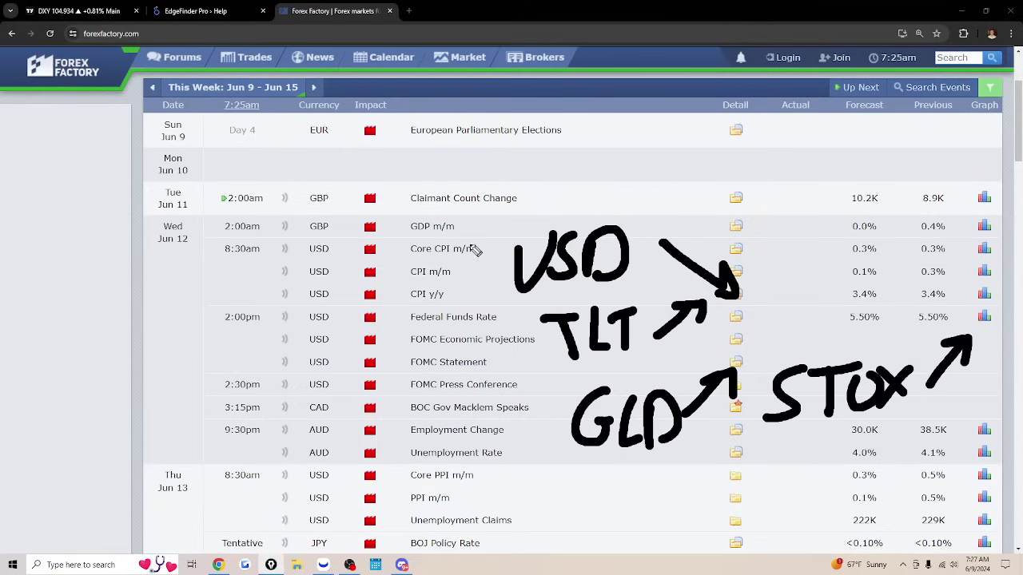
{"action": "mouse_move", "coordinate": [601, 194]}
{"action": "left_mouse_down"}
{"action": "mouse_move", "coordinate": [759, 244]}
{"action": "mouse_move", "coordinate": [489, 230]}
{"action": "left_mouse_up"}
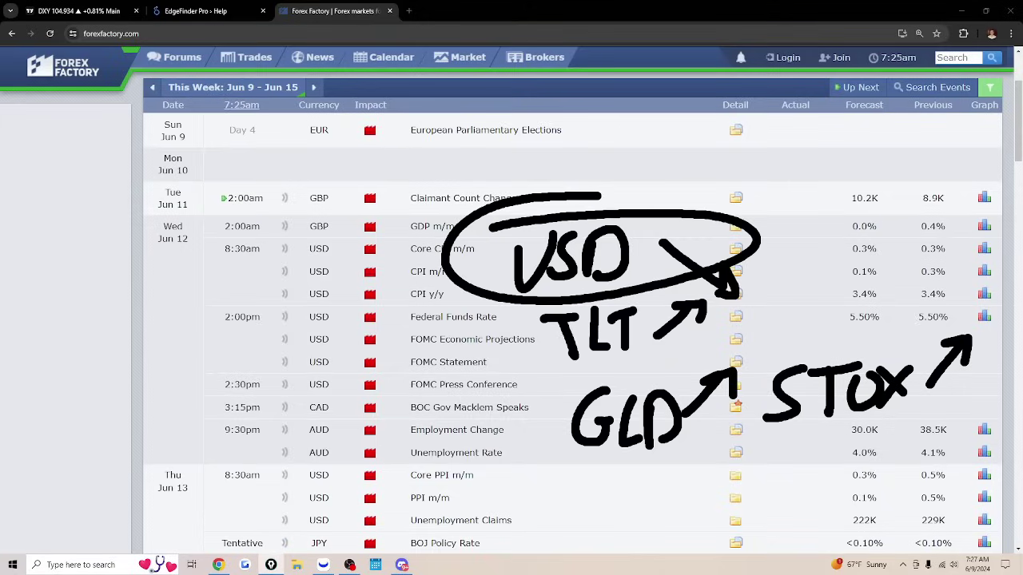
{"action": "key", "text": "ctrl+z"}
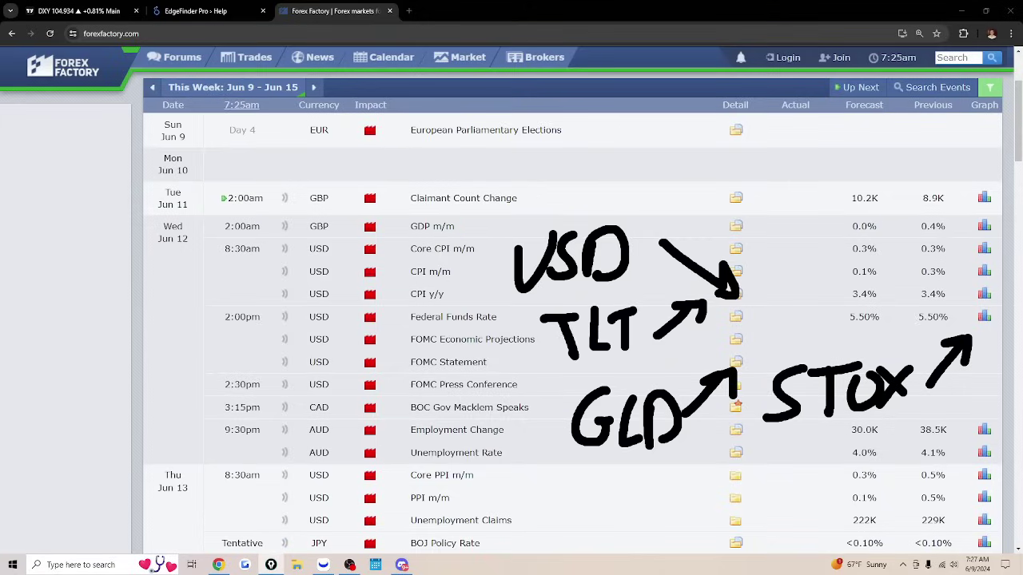
Replace the black arrows with pink ones: USD up, TLT and GLD down
{"action": "mouse_move", "coordinate": [703, 267]}
{"action": "left_mouse_down"}
{"action": "mouse_move", "coordinate": [708, 320]}
{"action": "mouse_move", "coordinate": [950, 359]}
{"action": "left_mouse_up"}
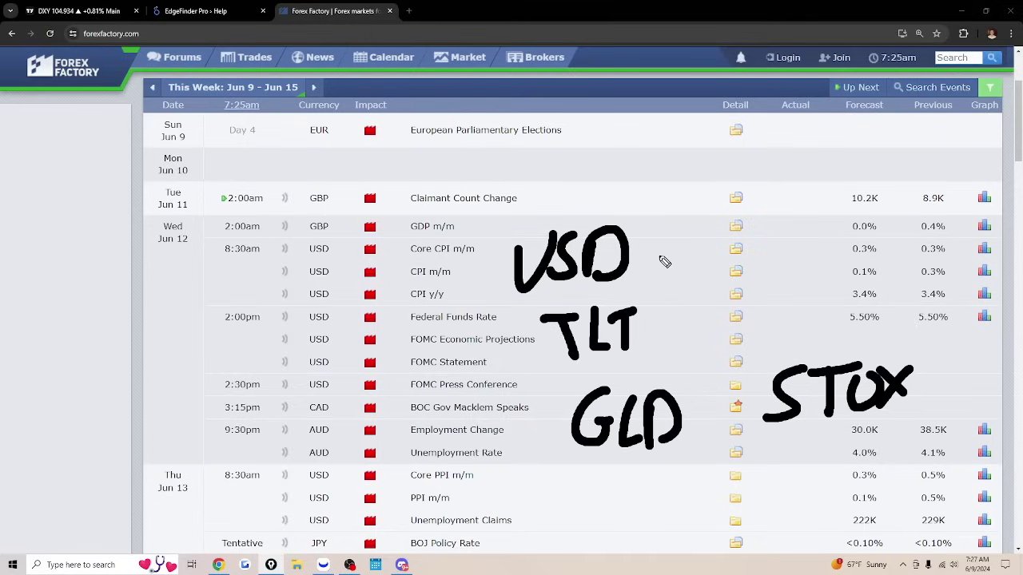
{"action": "mouse_move", "coordinate": [657, 259]}
{"action": "left_mouse_down"}
{"action": "mouse_move", "coordinate": [676, 210]}
{"action": "mouse_move", "coordinate": [688, 228]}
{"action": "left_mouse_up"}
{"action": "mouse_move", "coordinate": [656, 316]}
{"action": "left_mouse_down"}
{"action": "mouse_move", "coordinate": [684, 339]}
{"action": "mouse_move", "coordinate": [690, 328]}
{"action": "left_mouse_up"}
{"action": "mouse_move", "coordinate": [700, 390]}
{"action": "left_mouse_down"}
{"action": "mouse_move", "coordinate": [727, 419]}
{"action": "mouse_move", "coordinate": [729, 404]}
{"action": "left_mouse_up"}
{"action": "left_click_drag", "start_coordinate": [926, 354], "coordinate": [956, 381]}
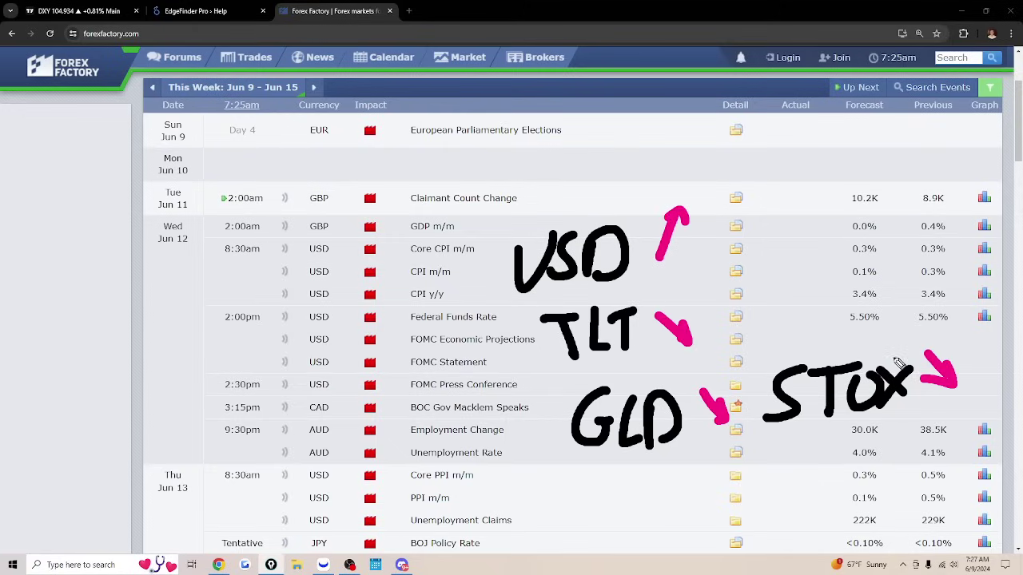
{"action": "key", "text": "ctrl+z"}
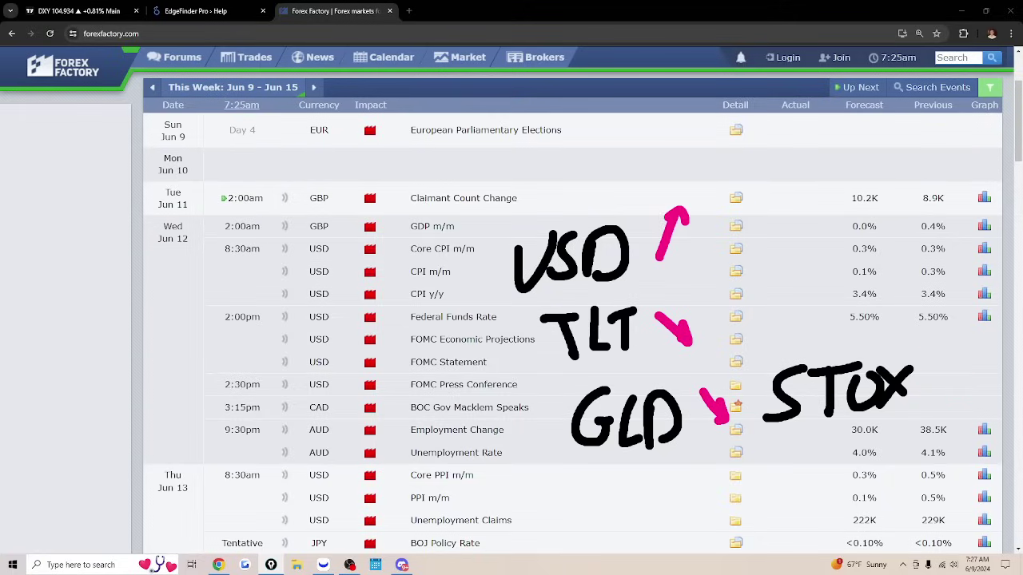
Clear all handwriting from the calendar and close the Forex Factory tab
{"action": "key", "text": "e"}
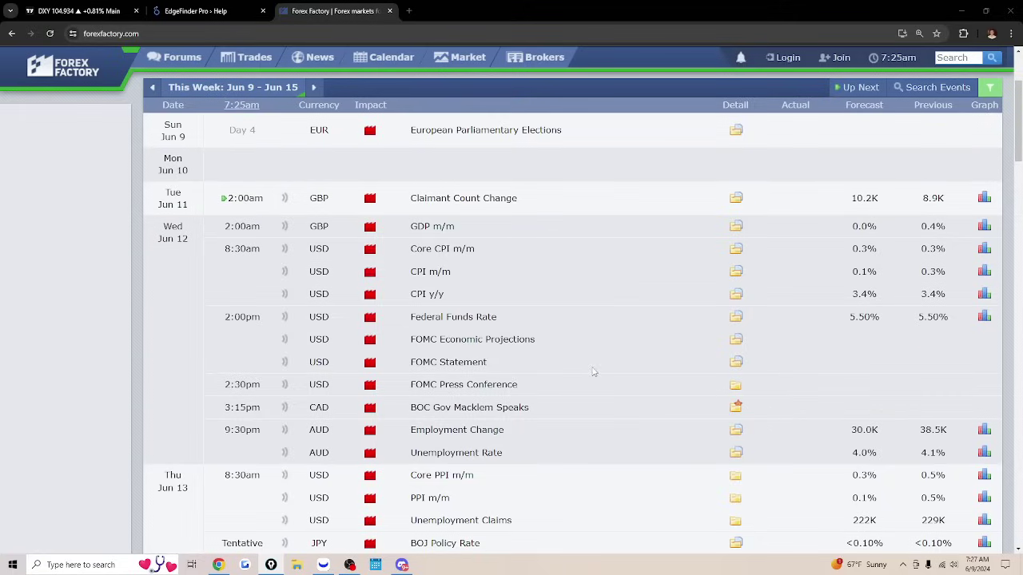
{"action": "scroll", "coordinate": [594, 371], "scroll_direction": "down", "scroll_amount": 2}
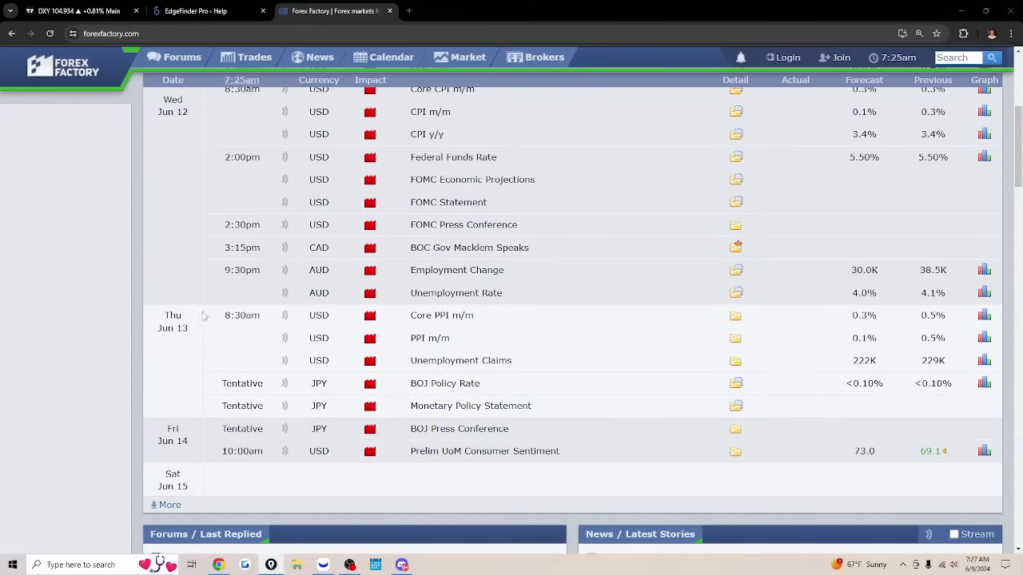
{"action": "scroll", "coordinate": [176, 293], "scroll_direction": "up", "scroll_amount": 1}
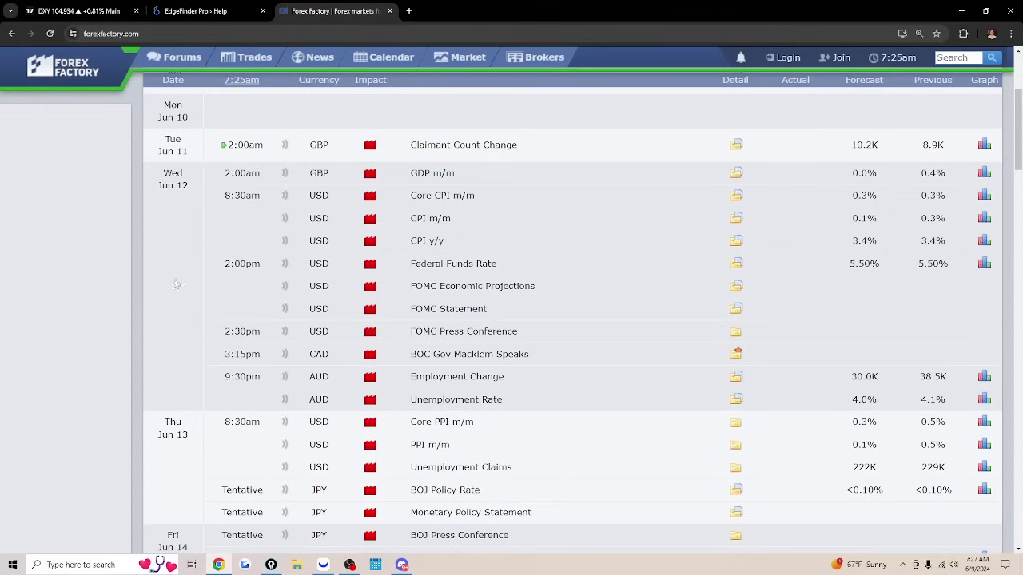
{"action": "left_click", "coordinate": [387, 12]}
Go from the EdgeFinder Pro Help page to the Livestream Schedule page
{"action": "key", "text": "ctrl+Tab"}
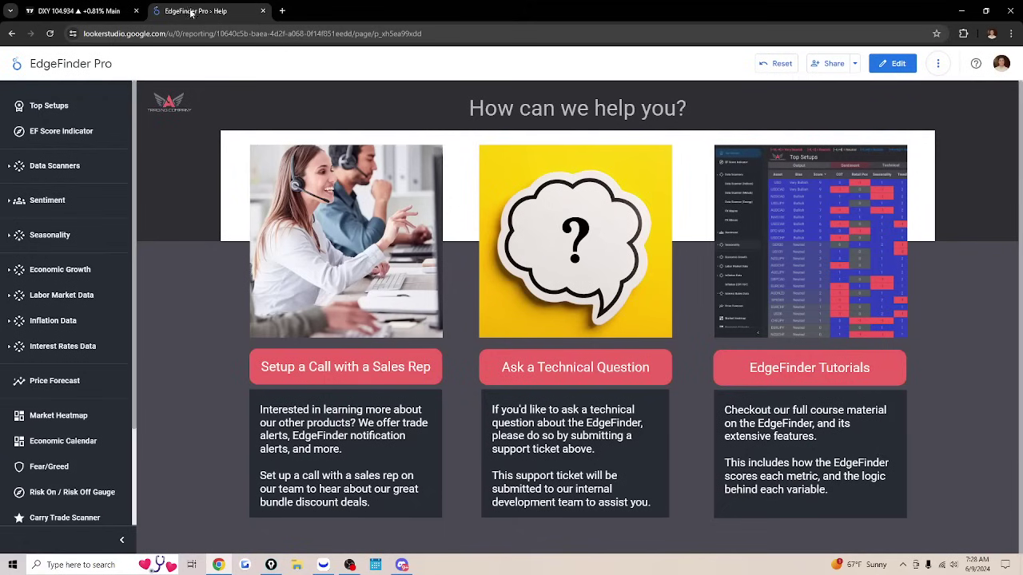
{"action": "scroll", "coordinate": [87, 448], "scroll_direction": "down", "scroll_amount": 3}
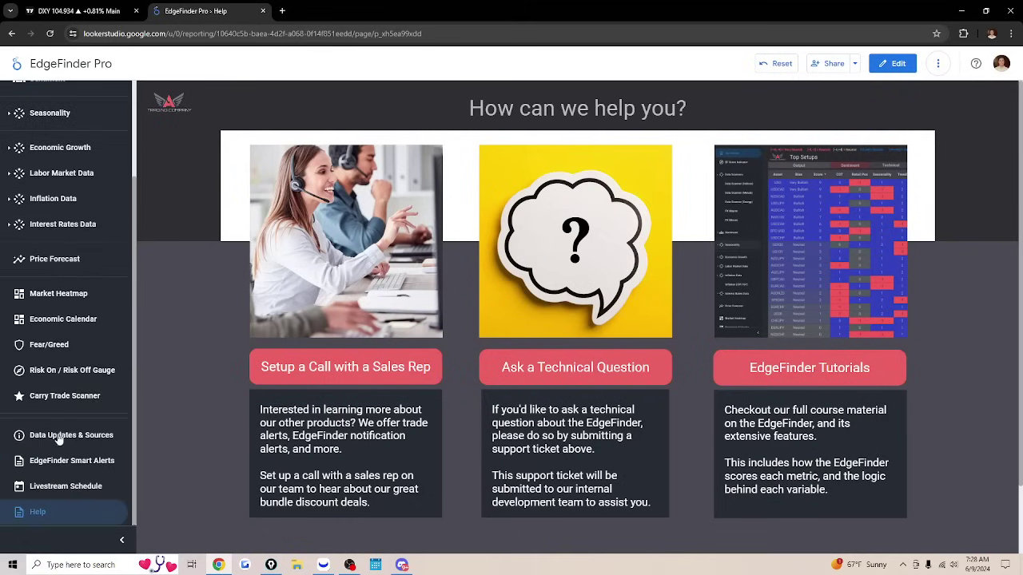
{"action": "left_click", "coordinate": [72, 486]}
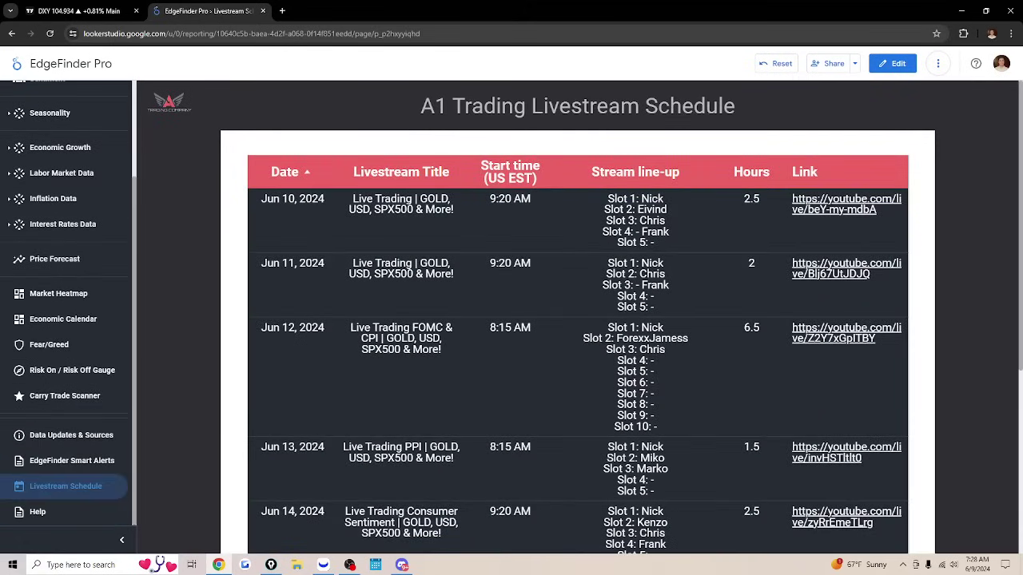
Underline and mark the Jun 12 FOMC & CPI livestream row
{"action": "left_click_drag", "start_coordinate": [304, 376], "coordinate": [518, 386]}
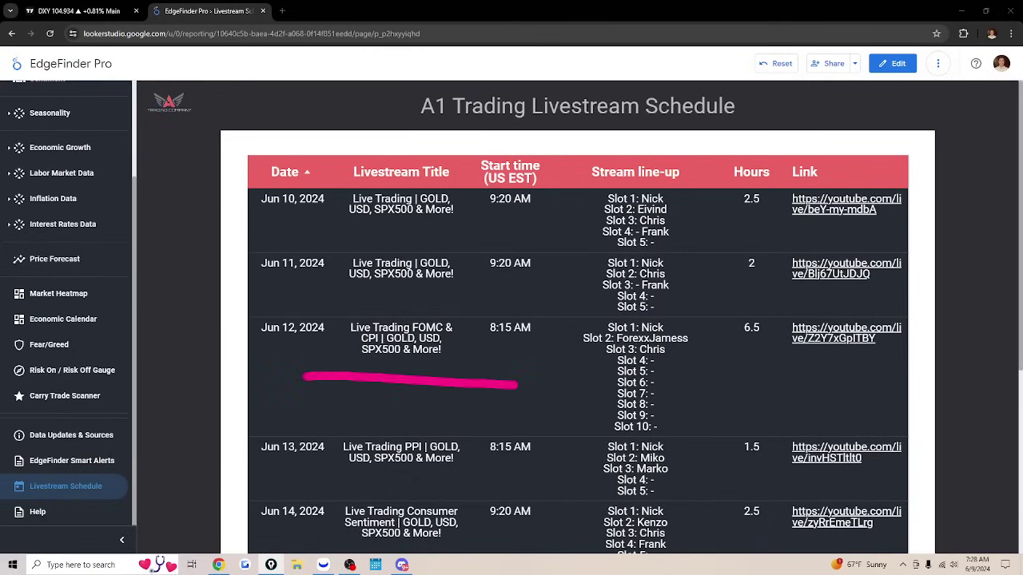
{"action": "left_click_drag", "start_coordinate": [489, 374], "coordinate": [581, 360]}
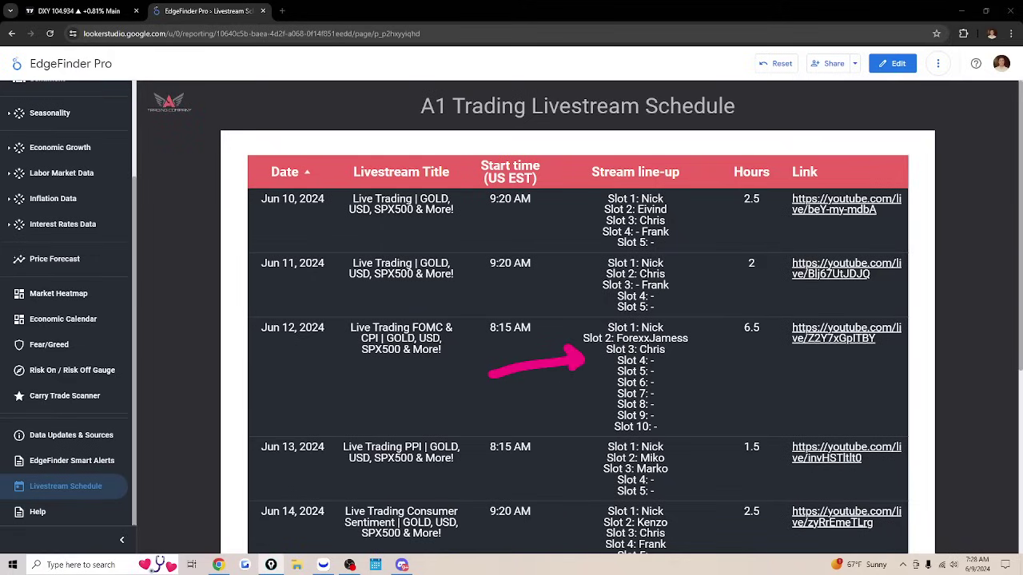
{"action": "right_click", "coordinate": [622, 354]}
{"action": "left_click", "coordinate": [789, 259]}
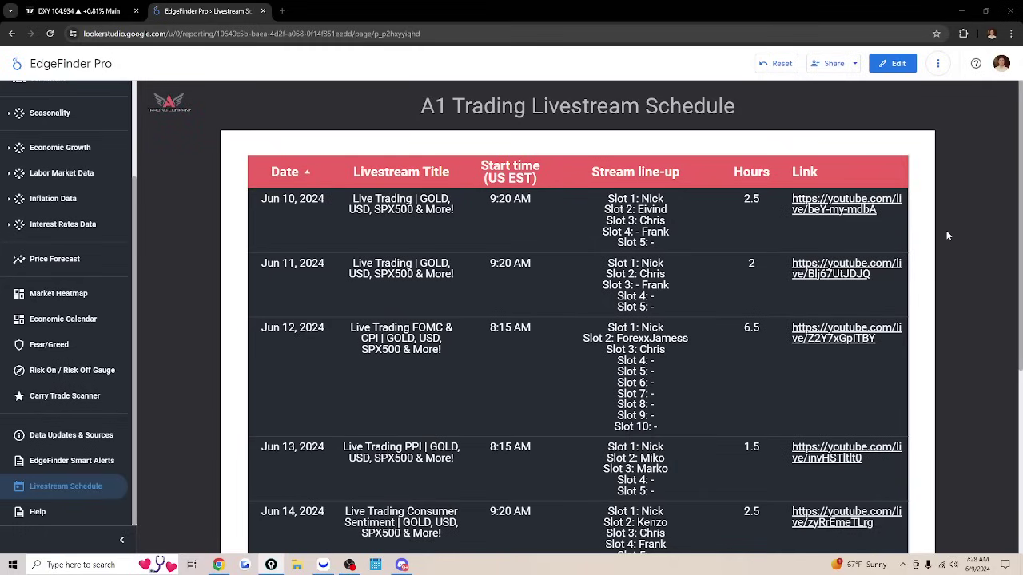
{"action": "scroll", "coordinate": [79, 184], "scroll_direction": "up", "scroll_amount": 3}
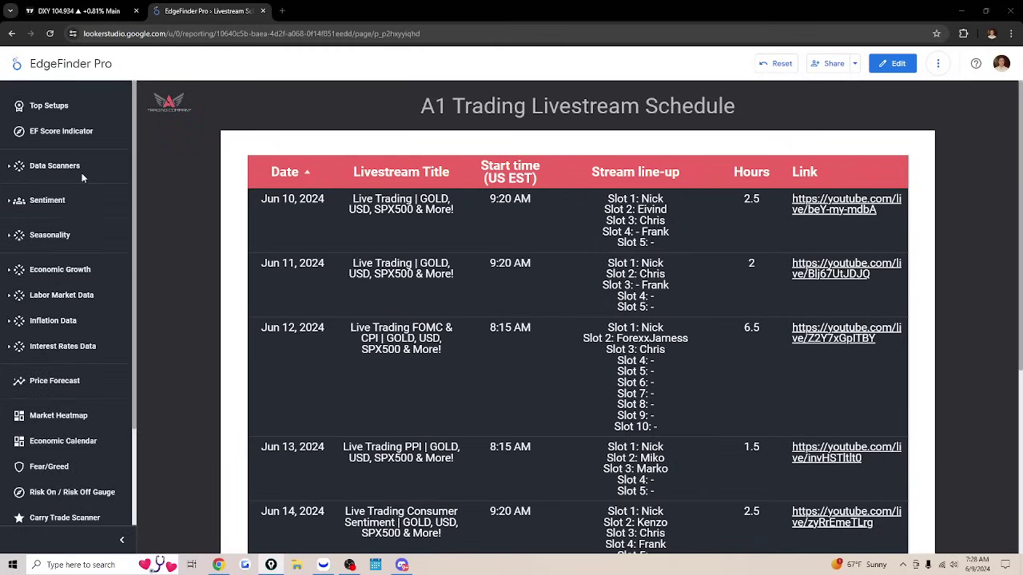
{"action": "left_click", "coordinate": [58, 238]}
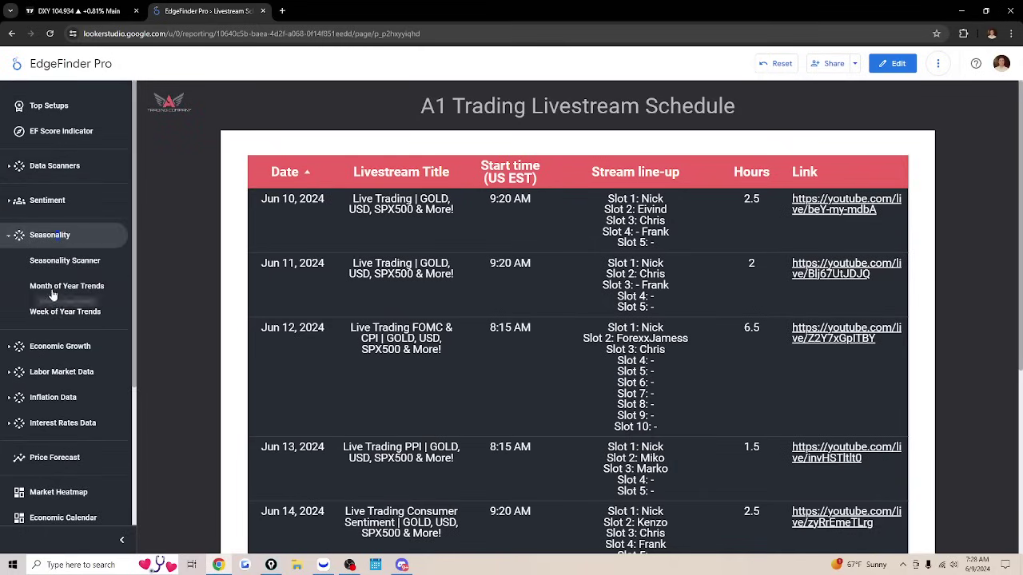
{"action": "left_click", "coordinate": [52, 289]}
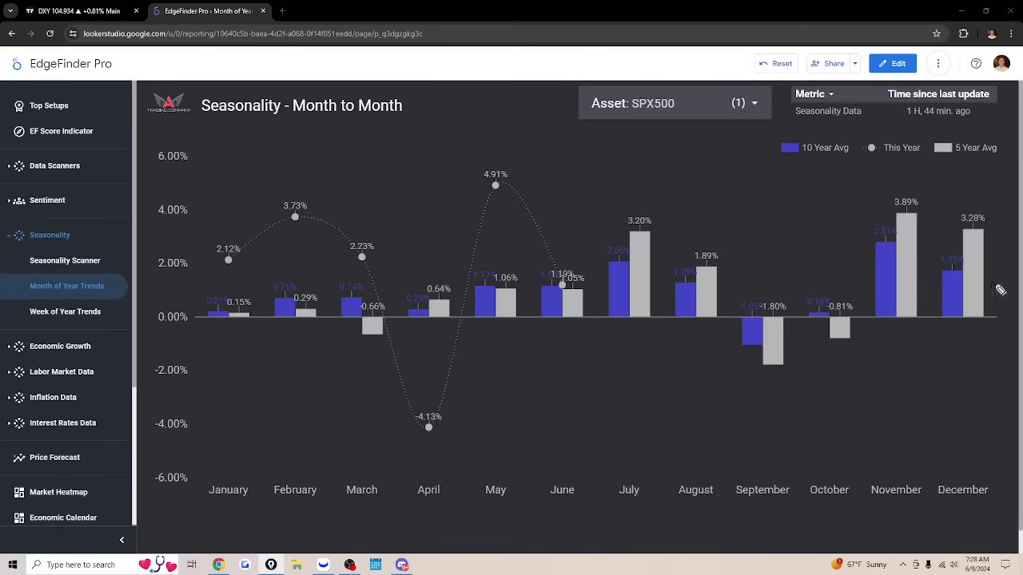
{"action": "left_click_drag", "start_coordinate": [542, 331], "coordinate": [592, 326]}
{"action": "left_click_drag", "start_coordinate": [463, 341], "coordinate": [514, 334]}
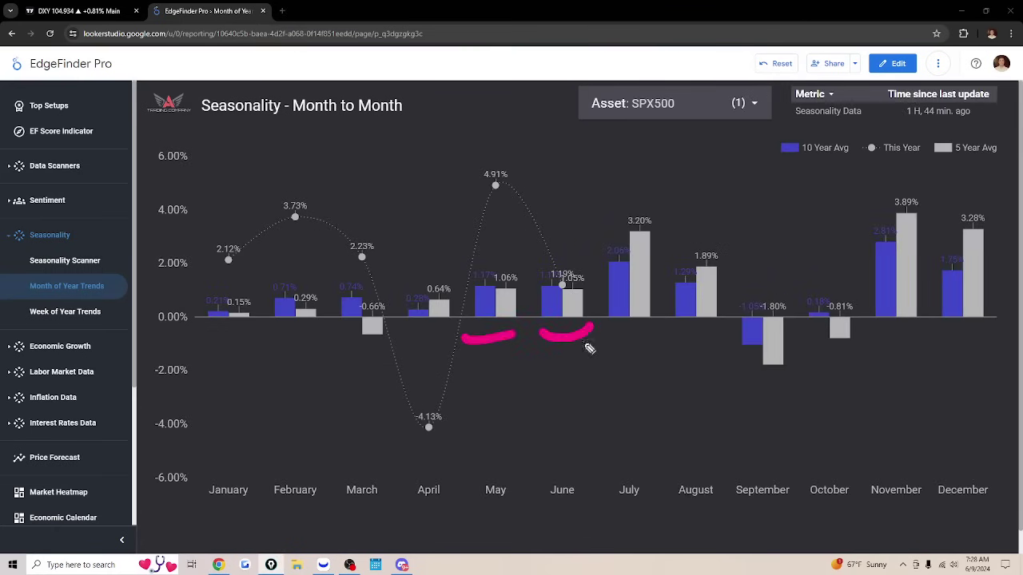
{"action": "left_click_drag", "start_coordinate": [609, 336], "coordinate": [724, 334]}
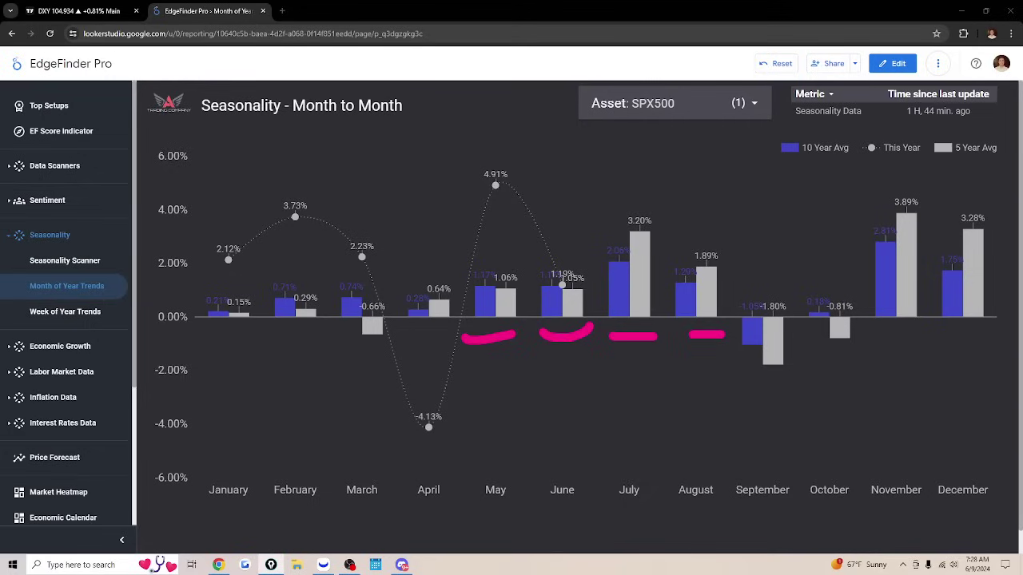
{"action": "key", "text": "e"}
{"action": "left_click", "coordinate": [664, 103]}
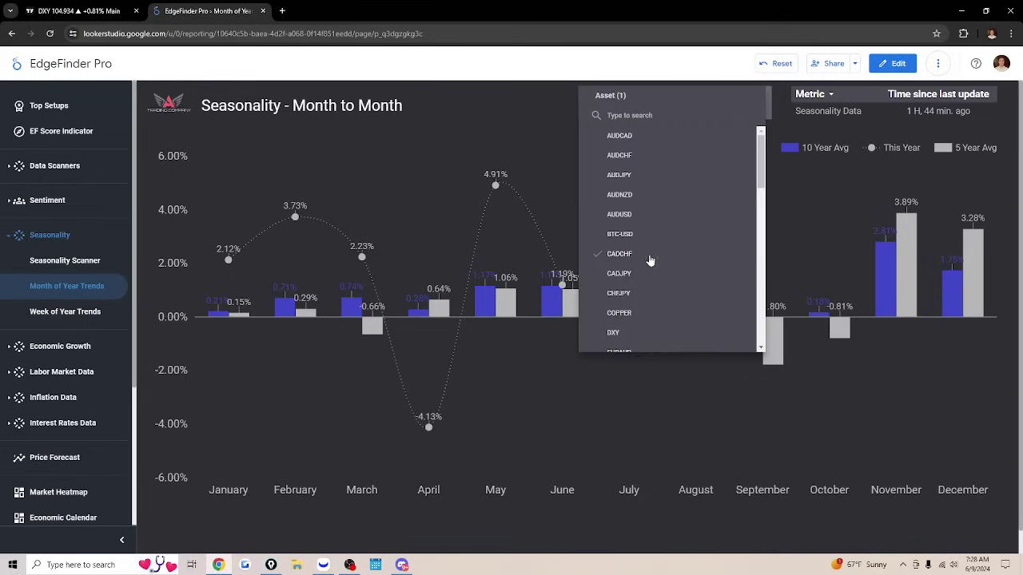
{"action": "scroll", "coordinate": [651, 240], "scroll_direction": "down", "scroll_amount": 3}
{"action": "scroll", "coordinate": [649, 230], "scroll_direction": "down", "scroll_amount": 5}
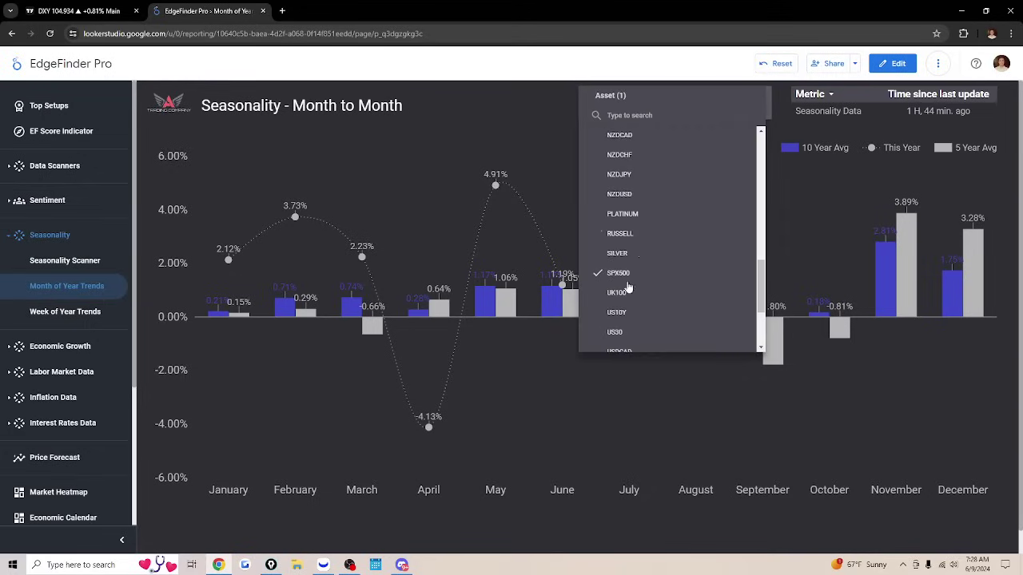
{"action": "left_click", "coordinate": [674, 348]}
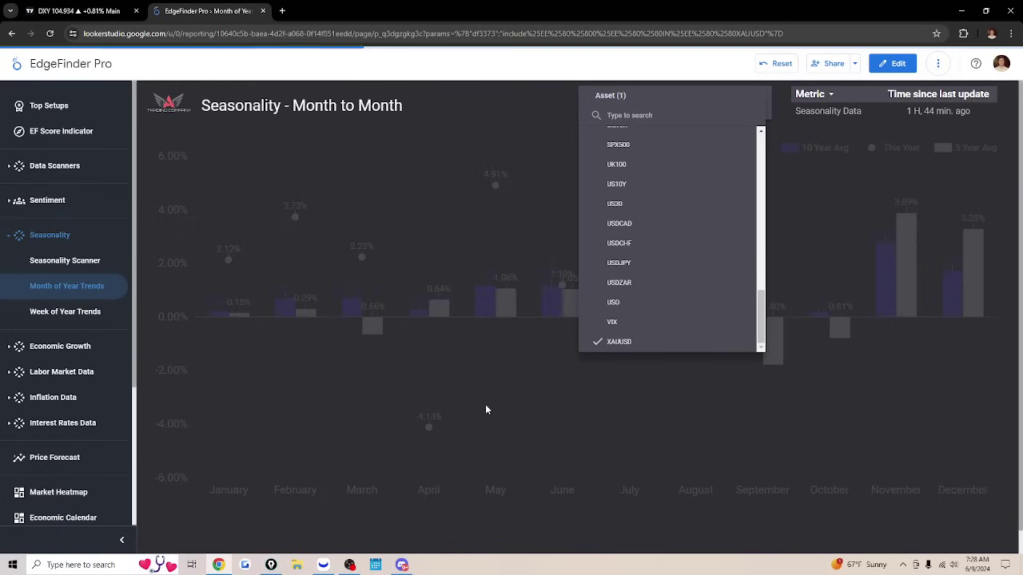
{"action": "left_click", "coordinate": [493, 239]}
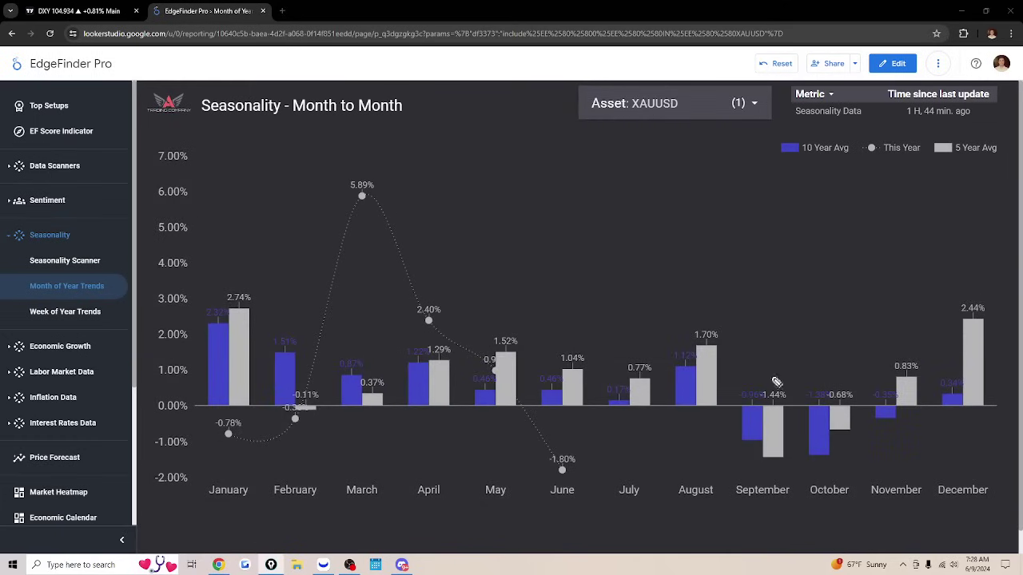
{"action": "left_click_drag", "start_coordinate": [527, 294], "coordinate": [551, 345]}
{"action": "left_click_drag", "start_coordinate": [593, 313], "coordinate": [615, 350]}
{"action": "left_click_drag", "start_coordinate": [664, 276], "coordinate": [681, 326]}
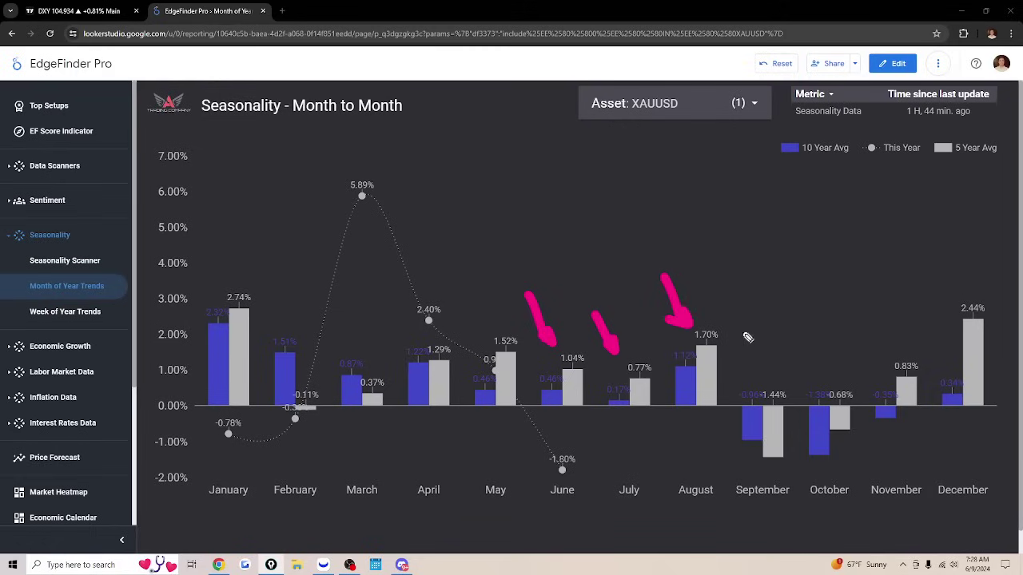
{"action": "mouse_move", "coordinate": [732, 302]}
{"action": "left_mouse_down"}
{"action": "mouse_move", "coordinate": [763, 368]}
{"action": "mouse_move", "coordinate": [752, 361]}
{"action": "mouse_move", "coordinate": [806, 308]}
{"action": "left_mouse_up"}
{"action": "left_click_drag", "start_coordinate": [831, 369], "coordinate": [815, 376]}
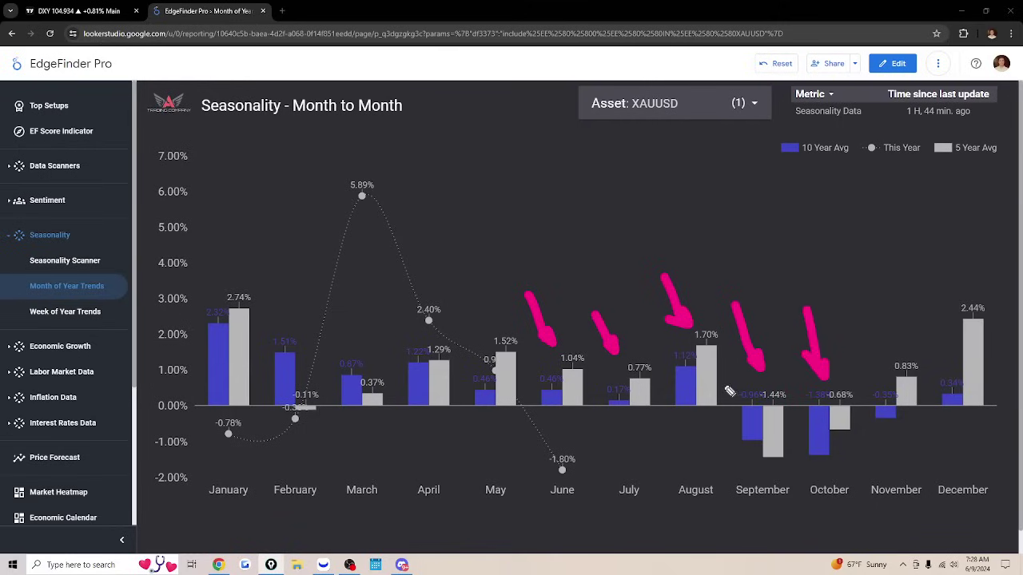
{"action": "mouse_move", "coordinate": [521, 309]}
{"action": "left_mouse_down"}
{"action": "mouse_move", "coordinate": [281, 282]}
{"action": "mouse_move", "coordinate": [204, 302]}
{"action": "mouse_move", "coordinate": [179, 369]}
{"action": "mouse_move", "coordinate": [253, 429]}
{"action": "mouse_move", "coordinate": [544, 413]}
{"action": "mouse_move", "coordinate": [508, 314]}
{"action": "left_mouse_up"}
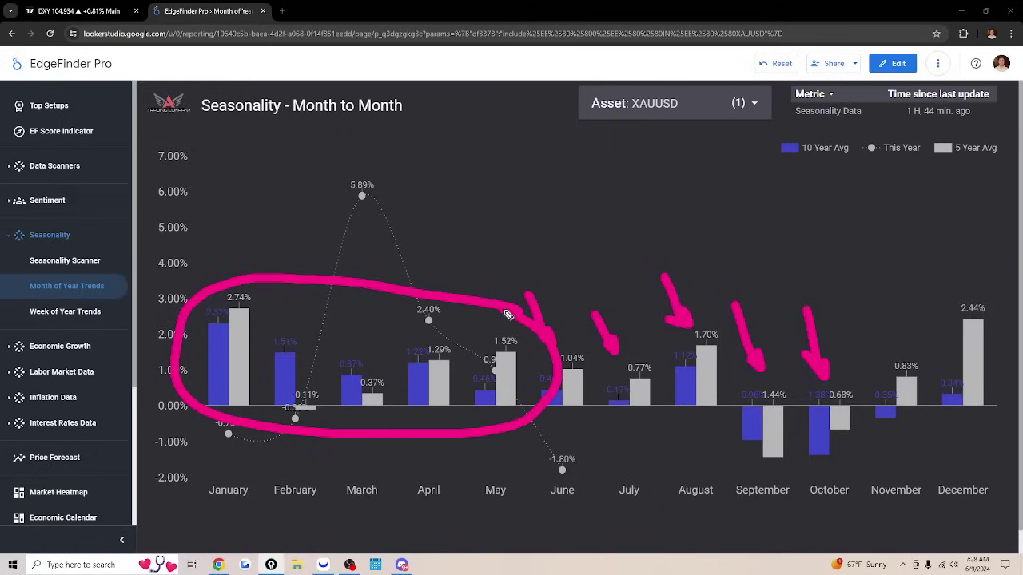
{"action": "key", "text": "Escape"}
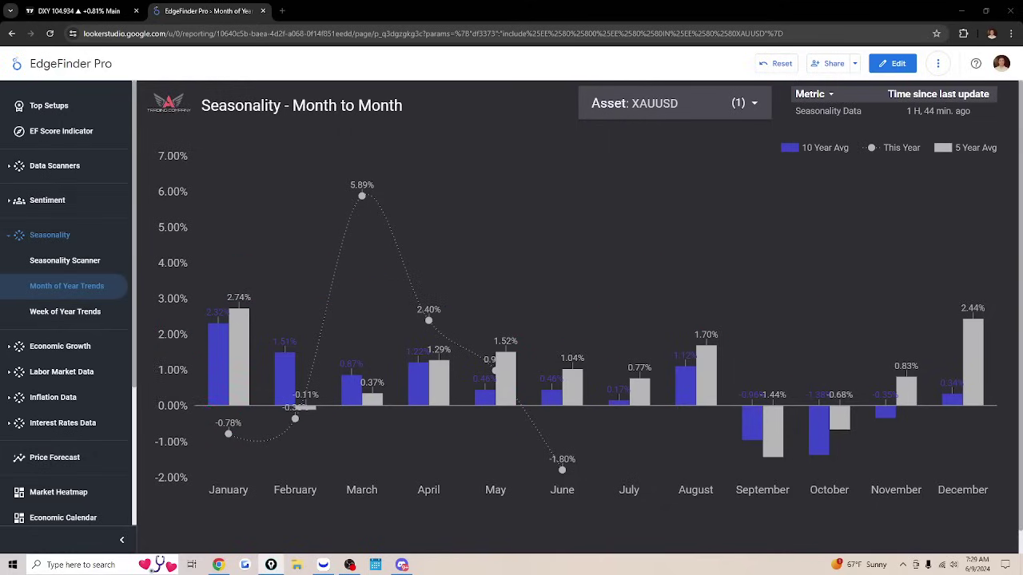
On the zoomed-out XAUUSD gold chart, measure the 19% January-to-May rally, then load XAGUSD silver
{"action": "key", "text": "ctrl+Tab"}
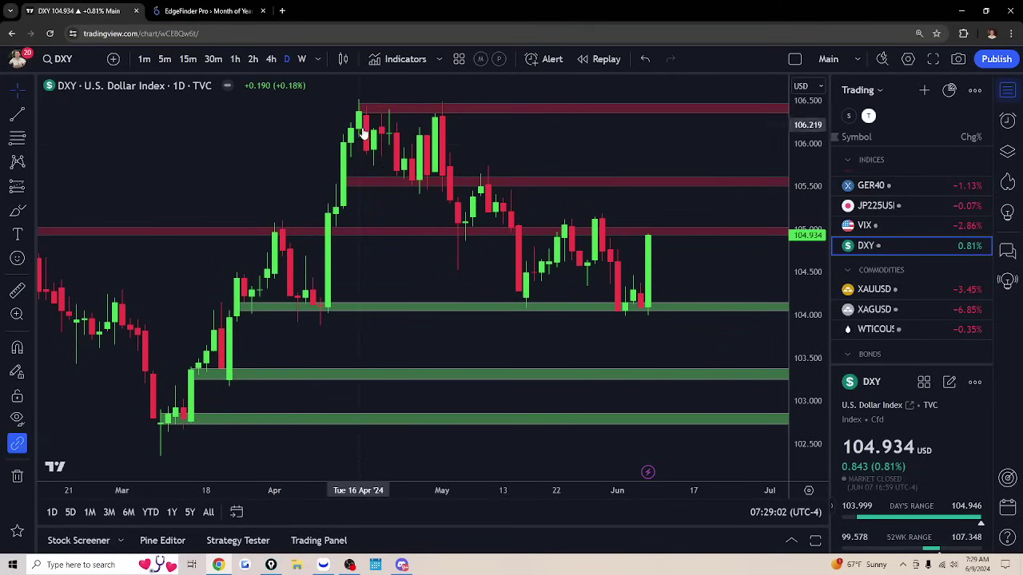
{"action": "key", "text": "Down"}
{"action": "key", "text": "Down"}
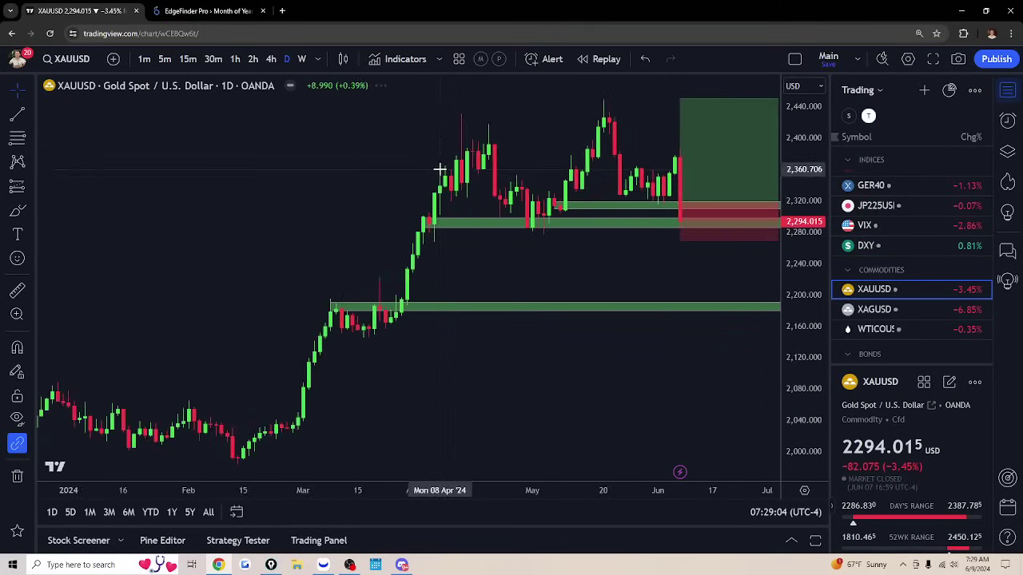
{"action": "scroll", "coordinate": [487, 453], "scroll_direction": "down", "scroll_amount": 3}
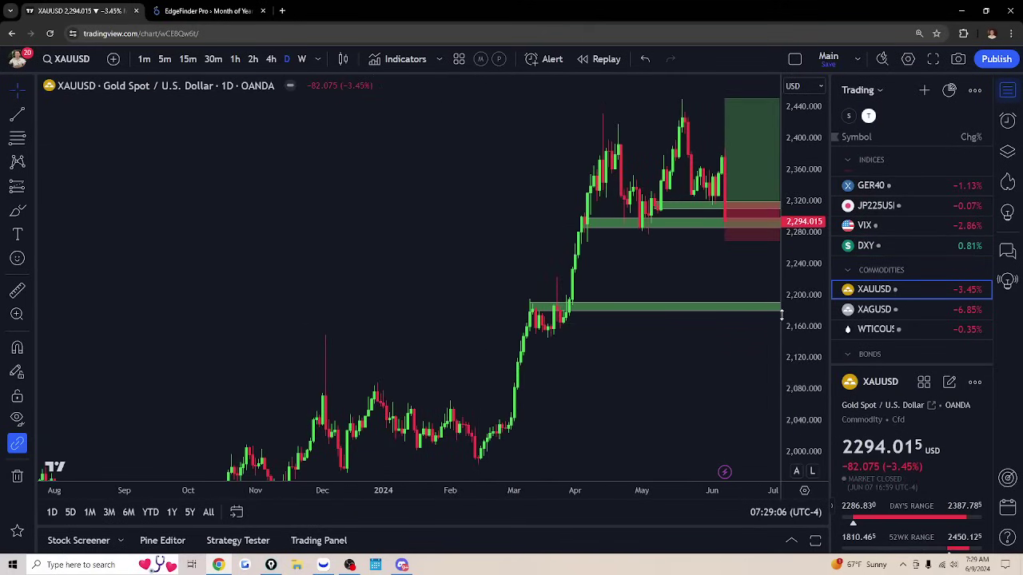
{"action": "left_click_drag", "start_coordinate": [791, 320], "coordinate": [789, 411]}
{"action": "left_click_drag", "start_coordinate": [221, 472], "coordinate": [205, 406]}
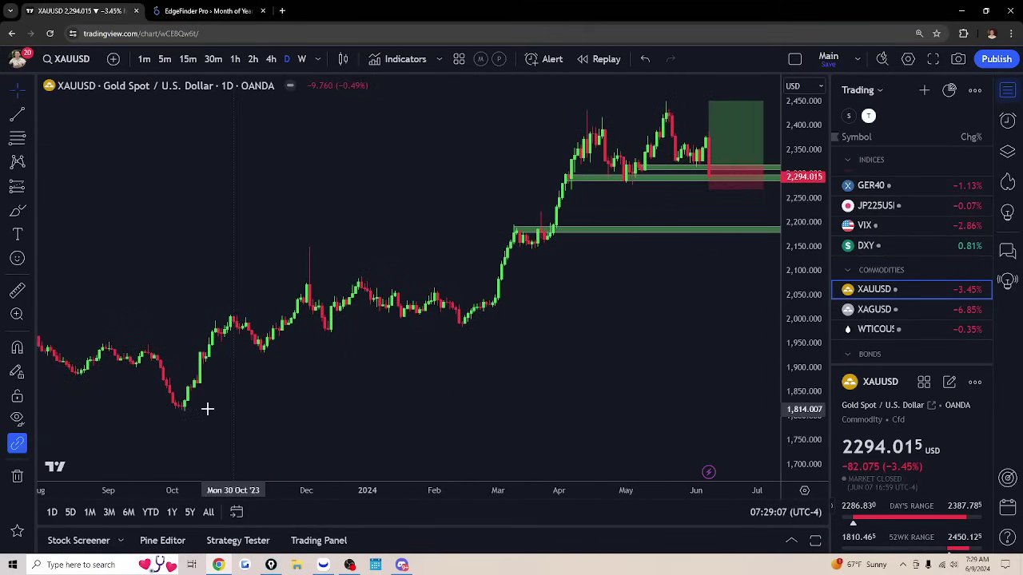
{"action": "left_click", "coordinate": [367, 297], "text": "shift"}
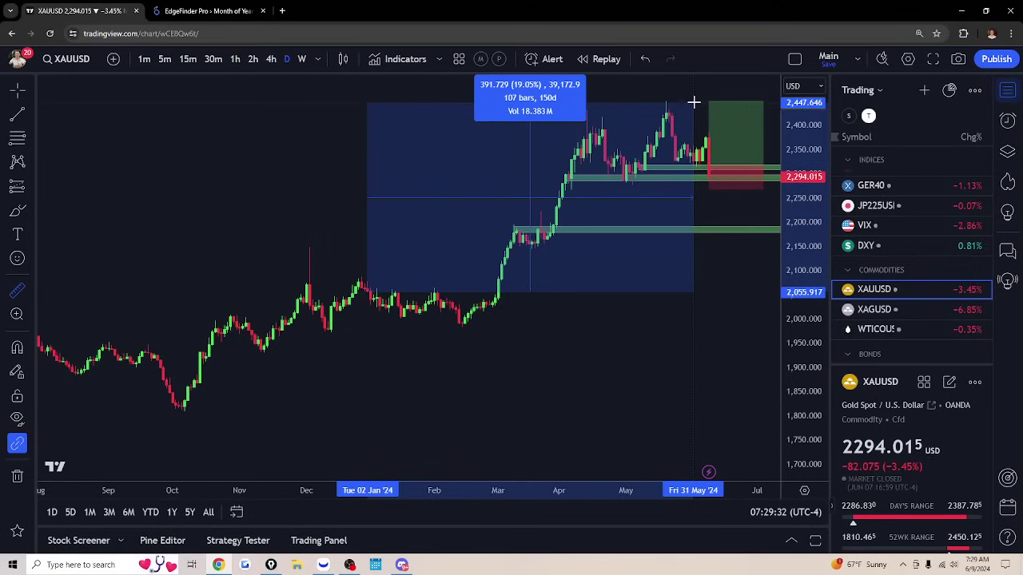
{"action": "left_click", "coordinate": [919, 311]}
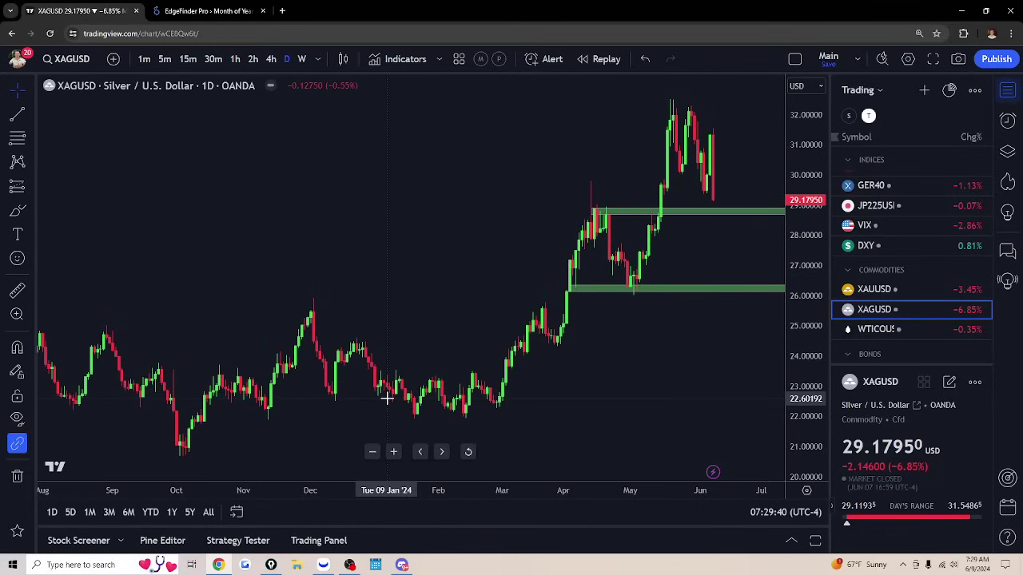
Measure silver's rally from the January low to the May high, then dismiss the measurement
{"action": "left_click", "coordinate": [383, 396], "text": "shift"}
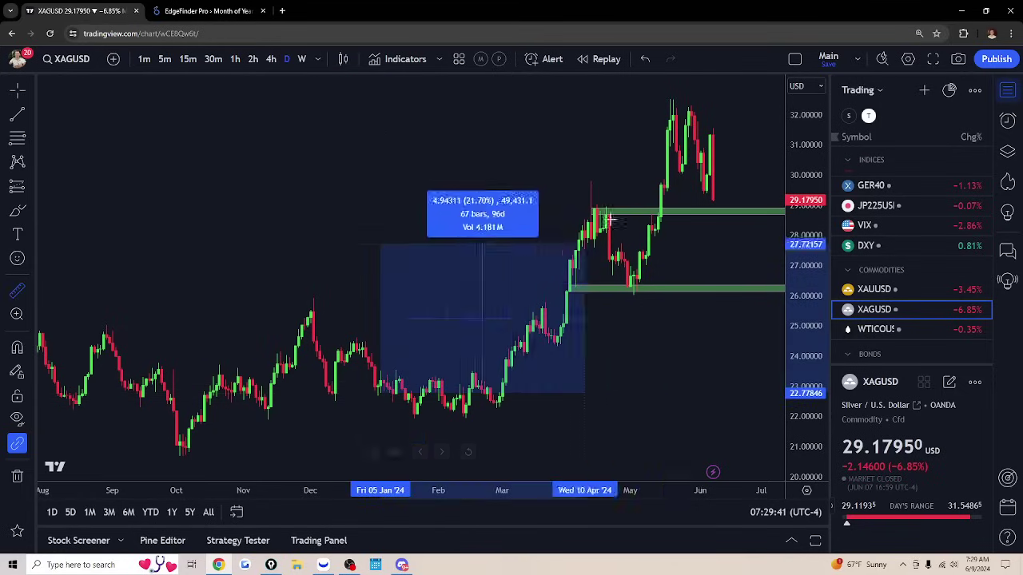
{"action": "left_click", "coordinate": [682, 98]}
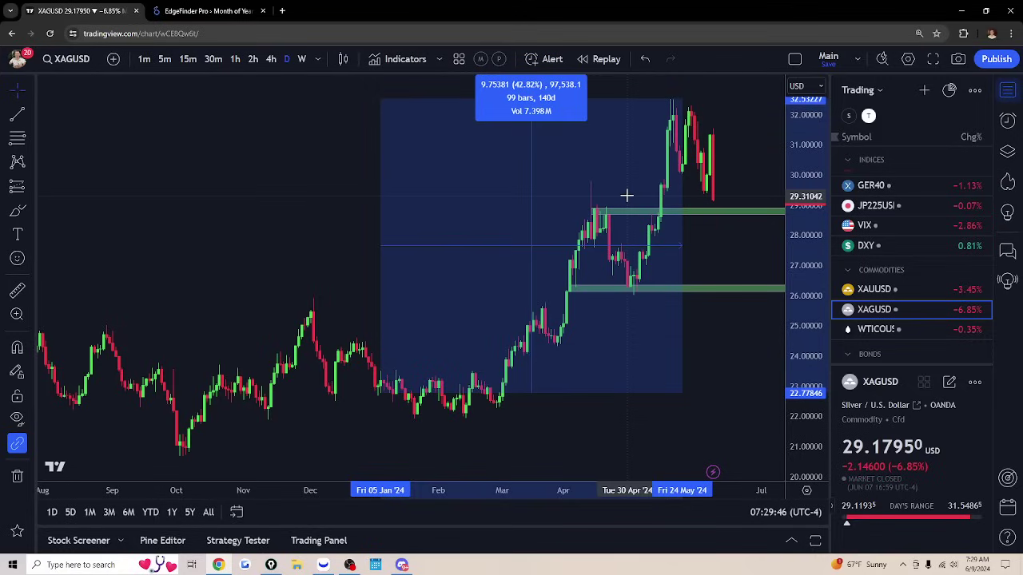
{"action": "left_click", "coordinate": [753, 151]}
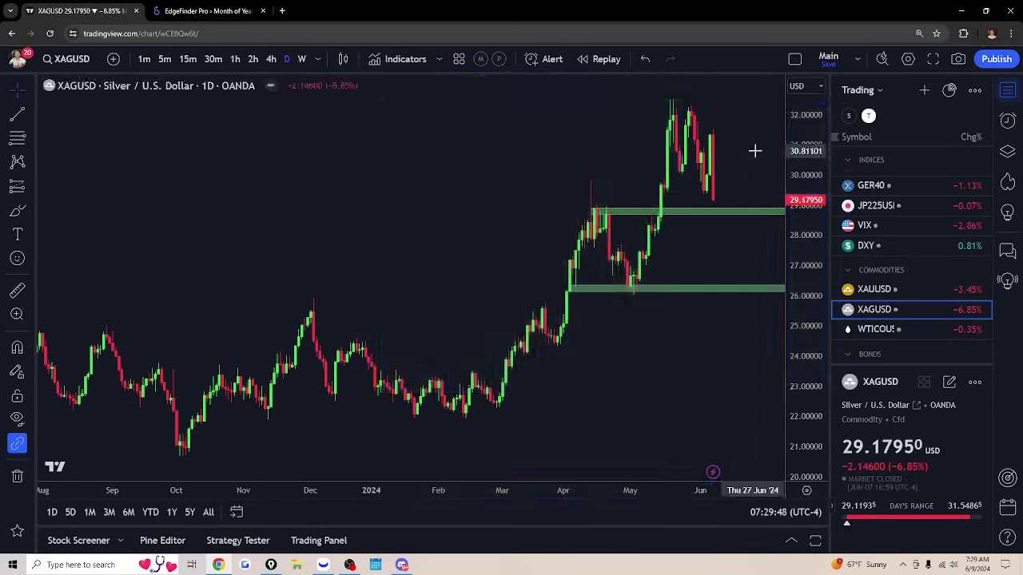
Zoom in, draw a check mark beside the latest silver candle, and return to XAUUSD gold
{"action": "scroll", "coordinate": [714, 191], "scroll_direction": "up", "scroll_amount": 3}
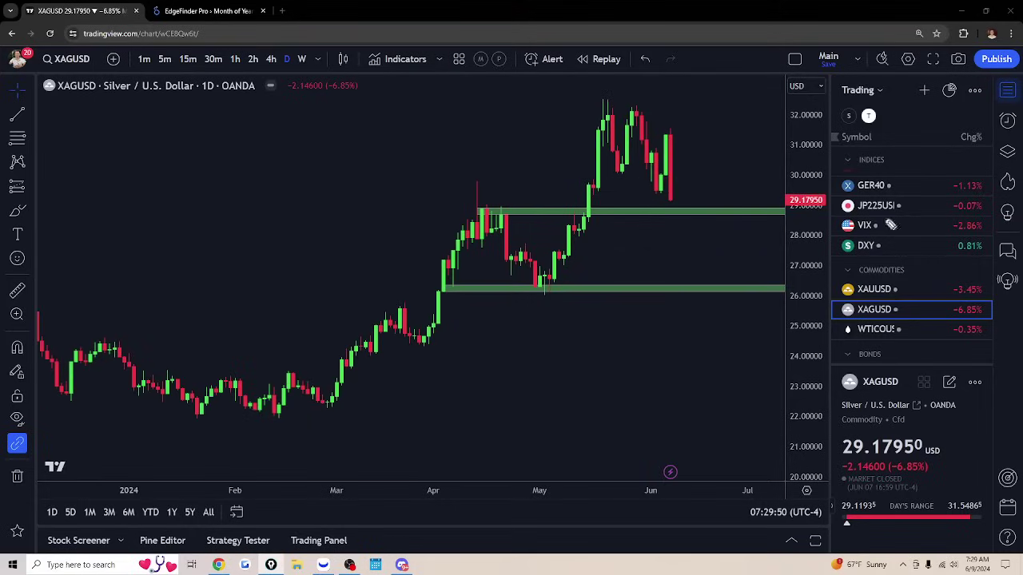
{"action": "left_click_drag", "start_coordinate": [681, 209], "coordinate": [710, 188]}
{"action": "left_click", "coordinate": [891, 291]}
{"action": "scroll", "coordinate": [445, 301], "scroll_direction": "up", "scroll_amount": 3}
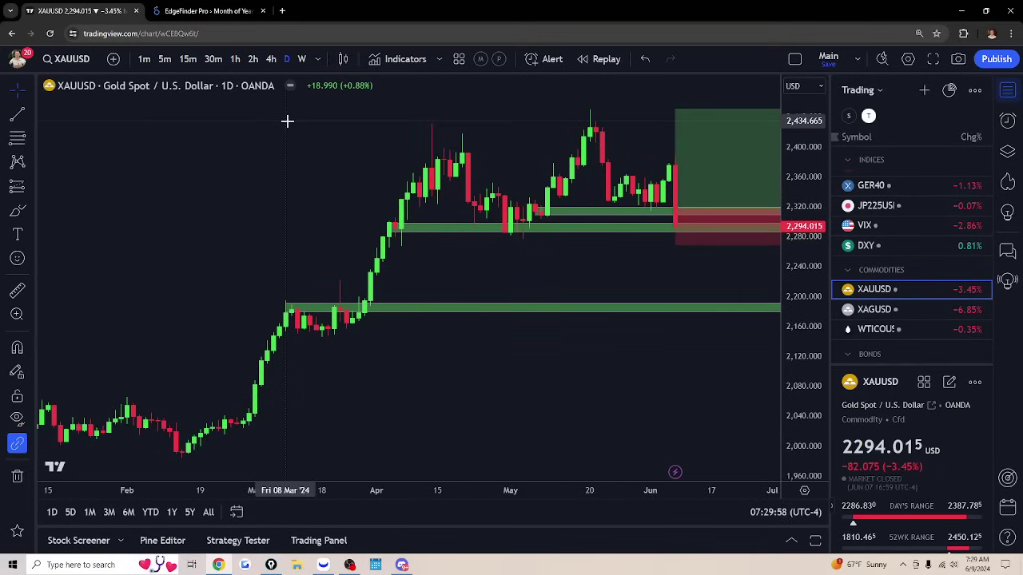
Show the gold daily chart full screen and widen its visible price range
{"action": "key", "text": "shift+f"}
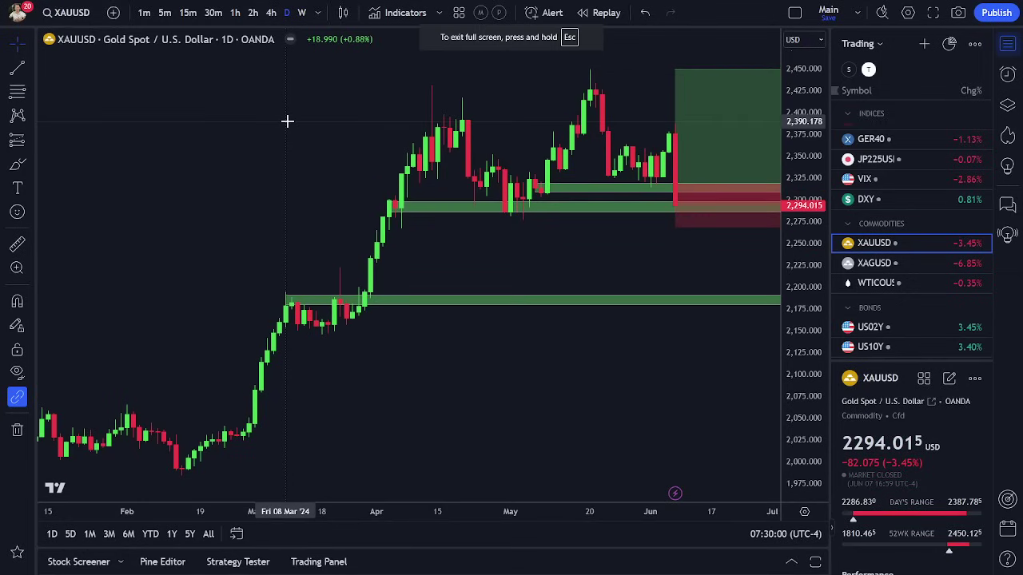
{"action": "left_click_drag", "start_coordinate": [575, 251], "coordinate": [563, 255]}
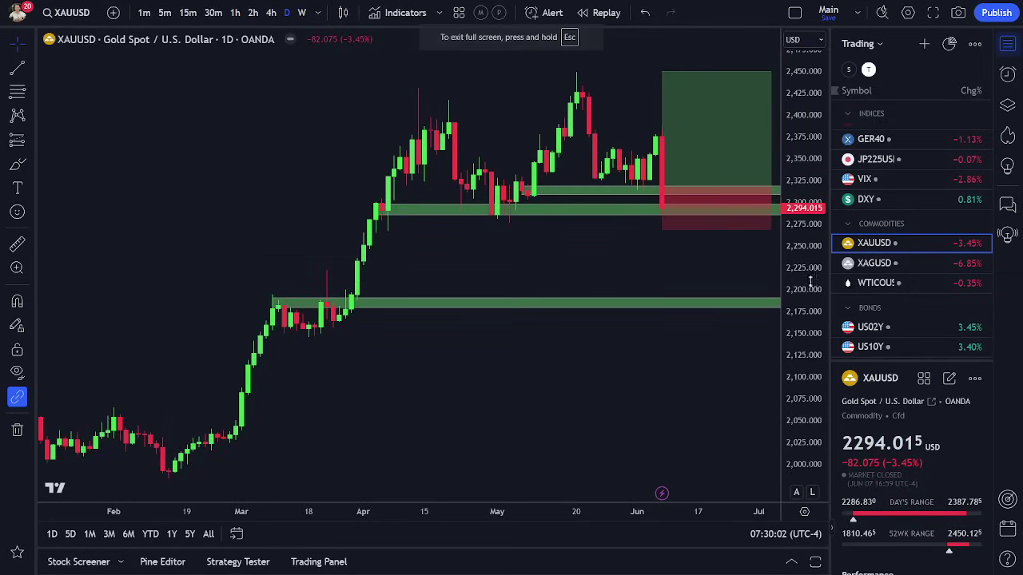
{"action": "left_click_drag", "start_coordinate": [801, 293], "coordinate": [682, 255]}
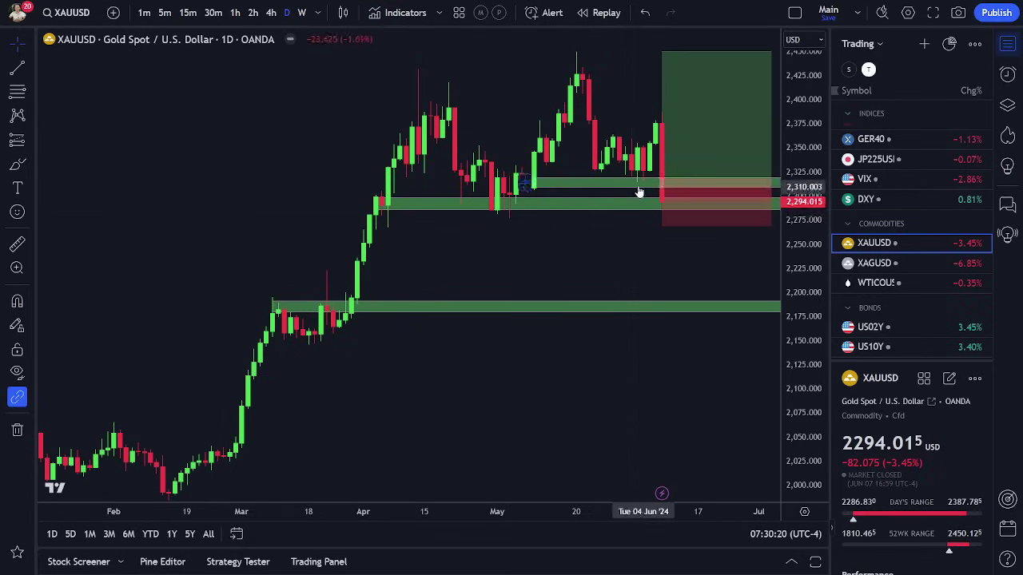
{"action": "scroll", "coordinate": [751, 273], "scroll_direction": "down", "scroll_amount": 2}
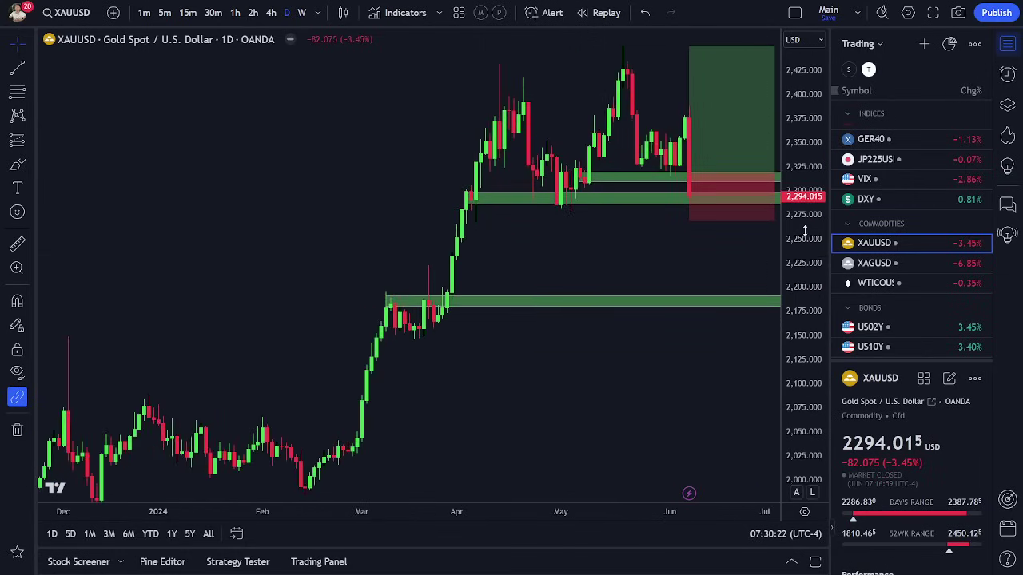
{"action": "left_click_drag", "start_coordinate": [805, 238], "coordinate": [719, 314]}
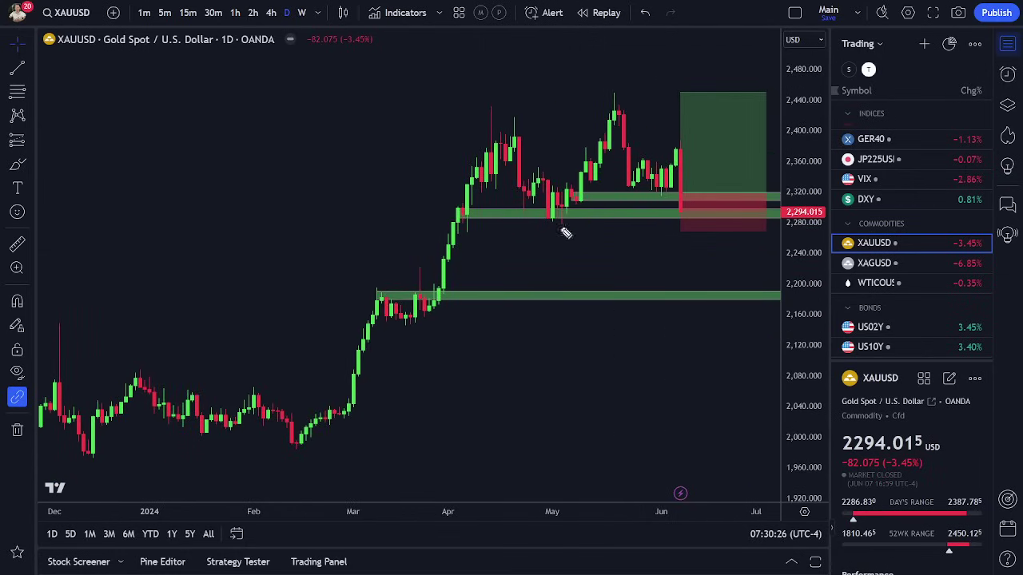
Trace the rally from the February low with an arrow, erase it, and pan toward later dates
{"action": "mouse_move", "coordinate": [323, 441]}
{"action": "left_mouse_down"}
{"action": "mouse_move", "coordinate": [404, 389]}
{"action": "mouse_move", "coordinate": [571, 238]}
{"action": "mouse_move", "coordinate": [582, 248]}
{"action": "left_mouse_up"}
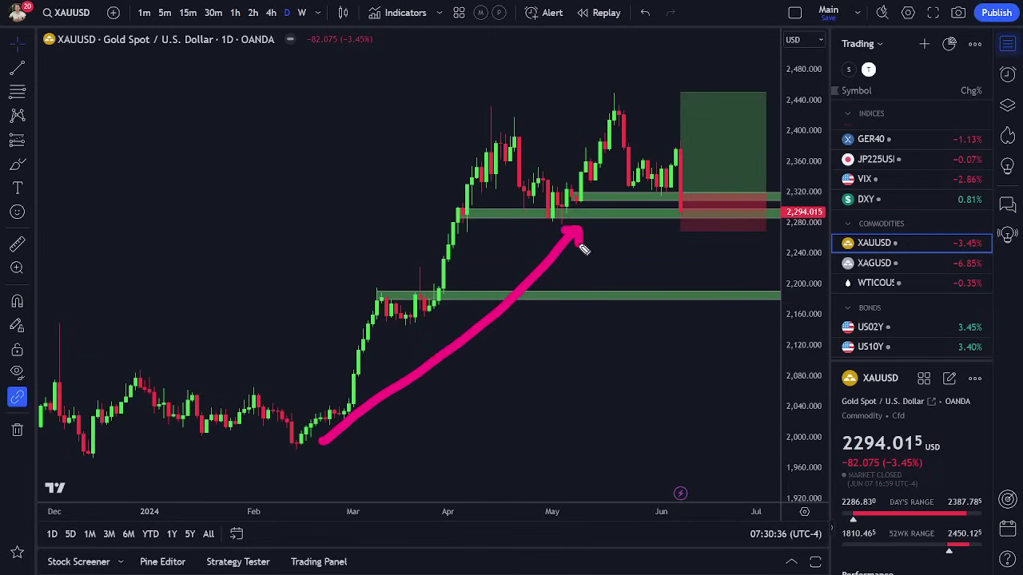
{"action": "left_click", "coordinate": [582, 248]}
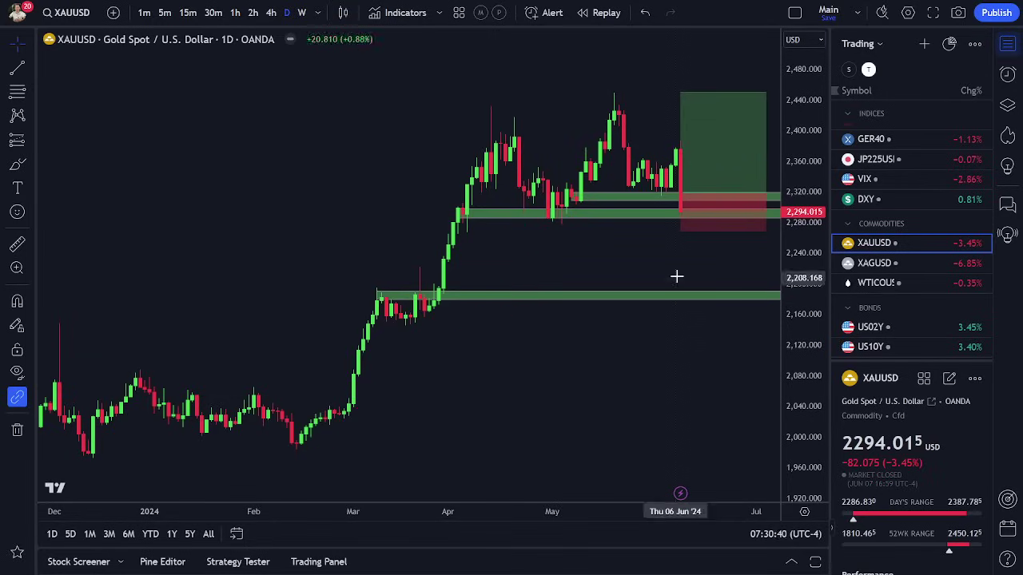
{"action": "left_click_drag", "start_coordinate": [676, 274], "coordinate": [653, 271]}
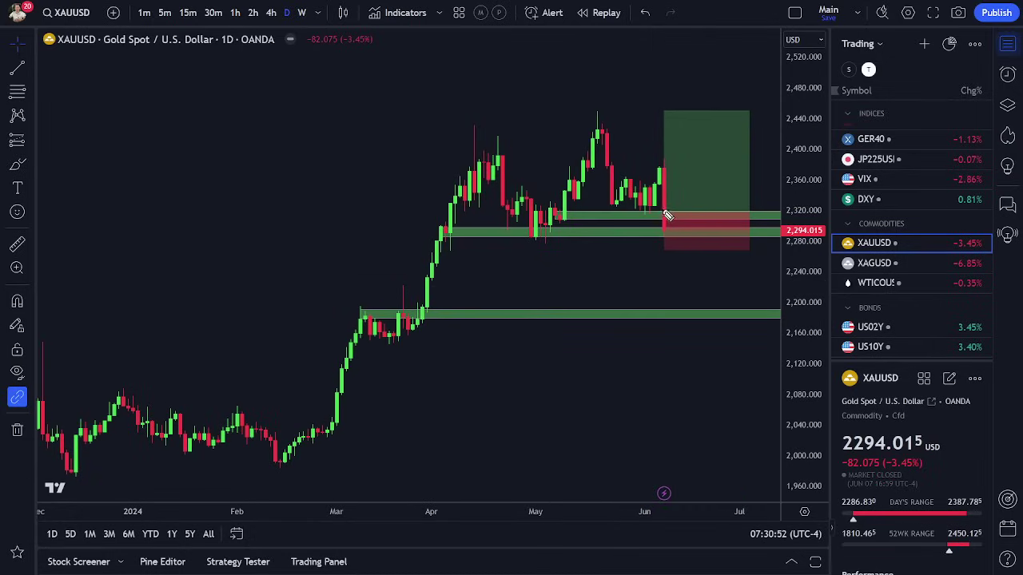
Sketch a rising yellow path over the long box and underline the level below the green zone
{"action": "left_click_drag", "start_coordinate": [662, 212], "coordinate": [744, 159]}
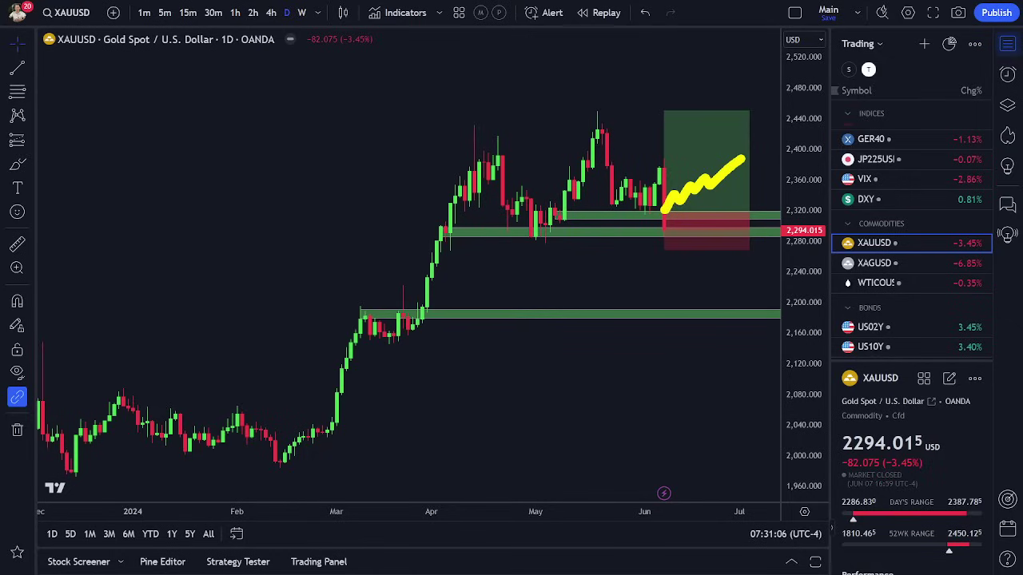
{"action": "scroll", "coordinate": [522, 267], "scroll_direction": "up", "scroll_amount": 2}
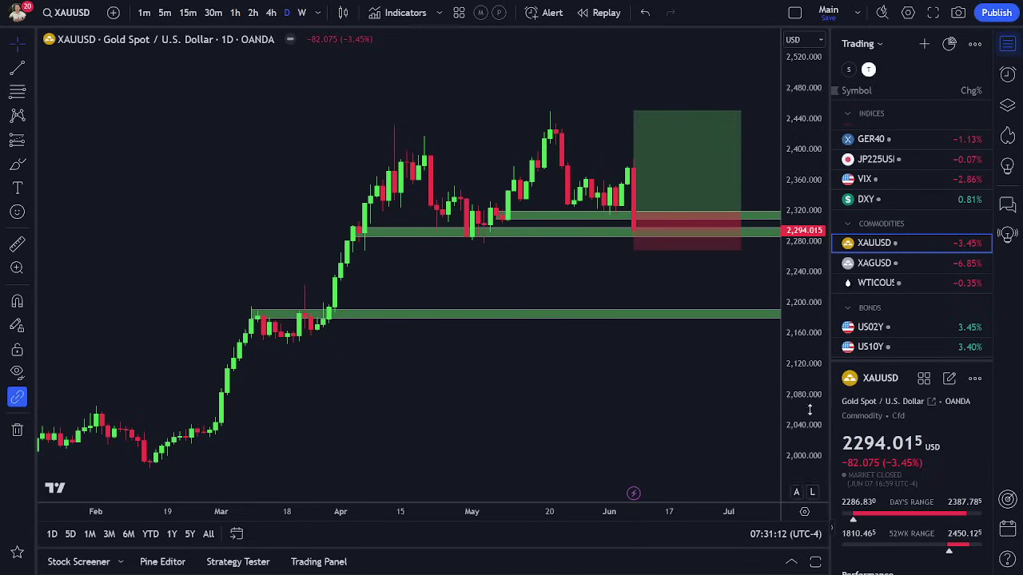
{"action": "scroll", "coordinate": [803, 491], "scroll_direction": "up", "scroll_amount": 3}
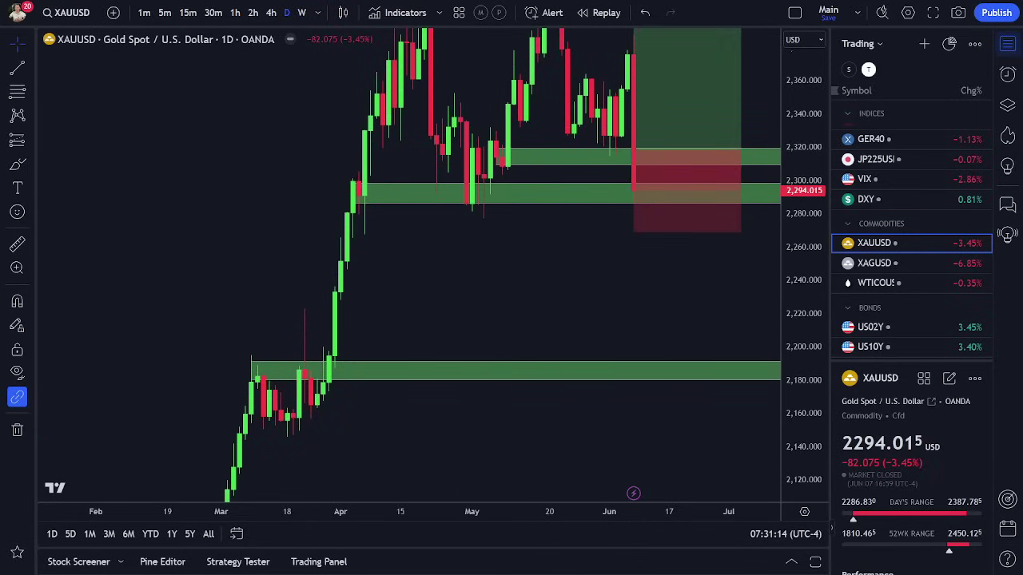
{"action": "left_click_drag", "start_coordinate": [478, 219], "coordinate": [644, 217]}
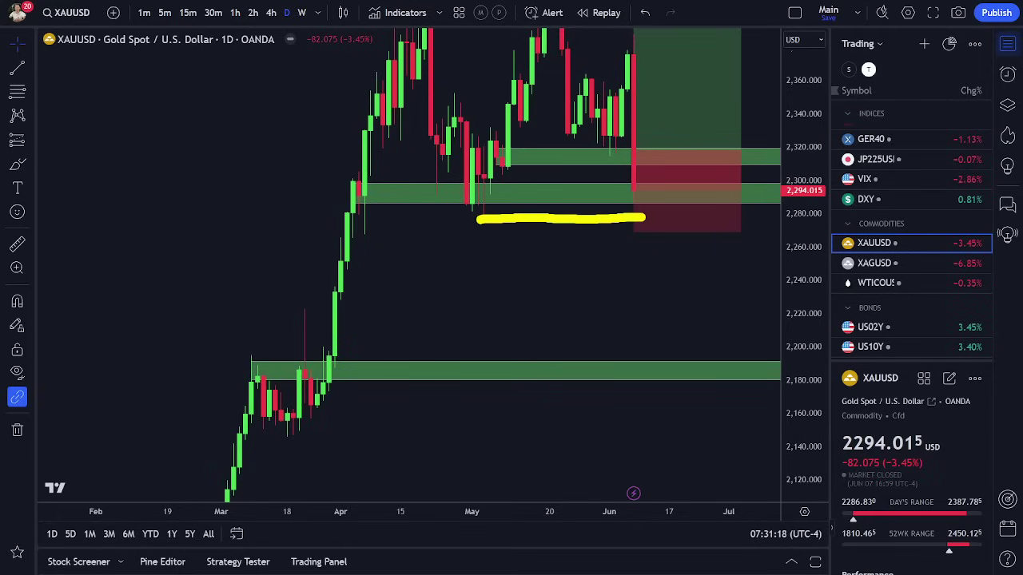
{"action": "mouse_move", "coordinate": [803, 308]}
{"action": "left_mouse_down"}
{"action": "mouse_move", "coordinate": [809, 340]}
{"action": "mouse_move", "coordinate": [799, 375]}
{"action": "left_mouse_up"}
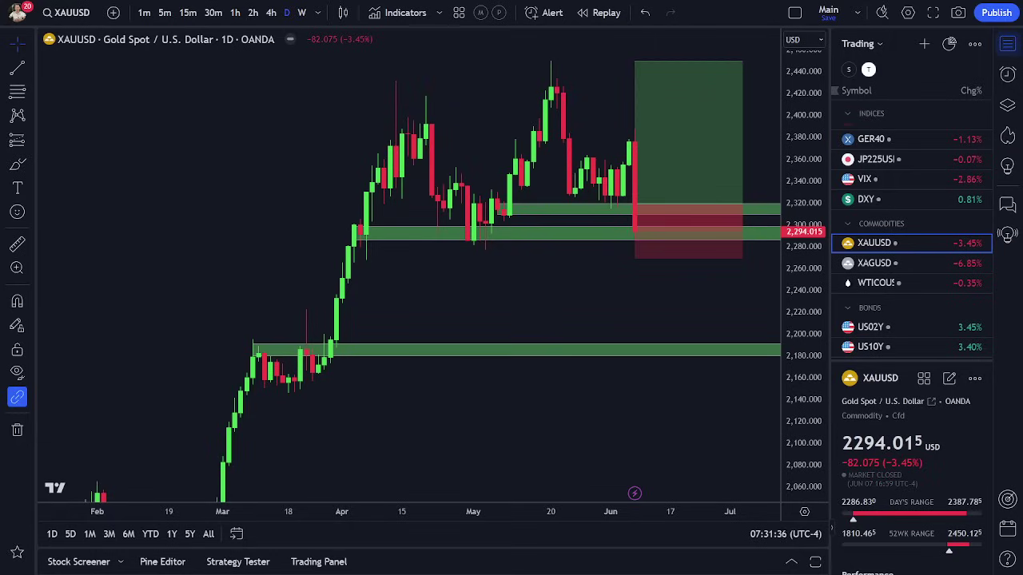
Sketch the latest candle's drop into the red stop area, clear it, and mark the stop zone's top
{"action": "mouse_move", "coordinate": [649, 210]}
{"action": "left_mouse_down"}
{"action": "mouse_move", "coordinate": [634, 205]}
{"action": "mouse_move", "coordinate": [649, 200]}
{"action": "mouse_move", "coordinate": [640, 231]}
{"action": "mouse_move", "coordinate": [670, 237]}
{"action": "mouse_move", "coordinate": [668, 272]}
{"action": "left_mouse_up"}
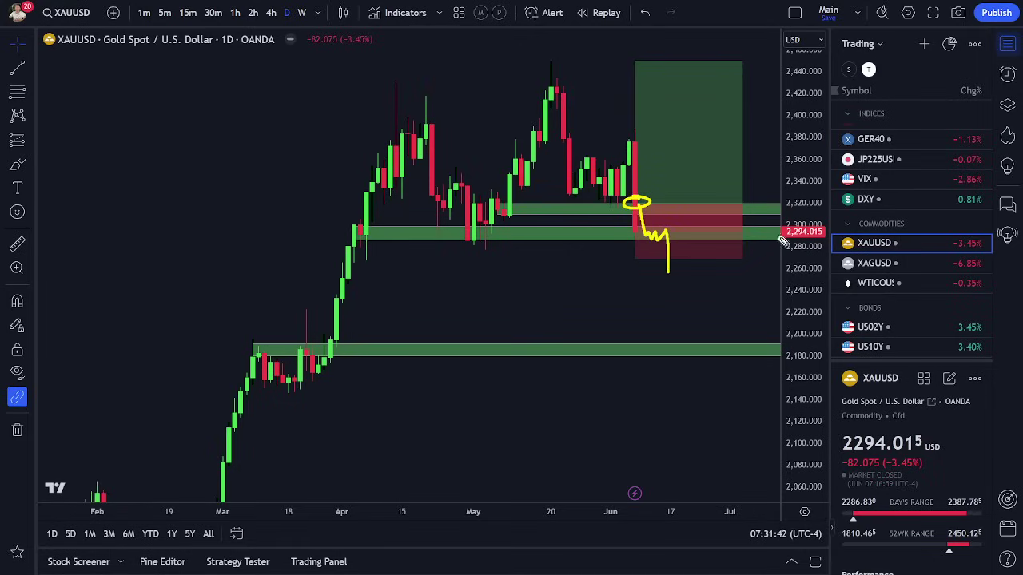
{"action": "mouse_move", "coordinate": [818, 219]}
{"action": "left_mouse_down"}
{"action": "mouse_move", "coordinate": [775, 223]}
{"action": "mouse_move", "coordinate": [835, 225]}
{"action": "mouse_move", "coordinate": [774, 212]}
{"action": "left_mouse_up"}
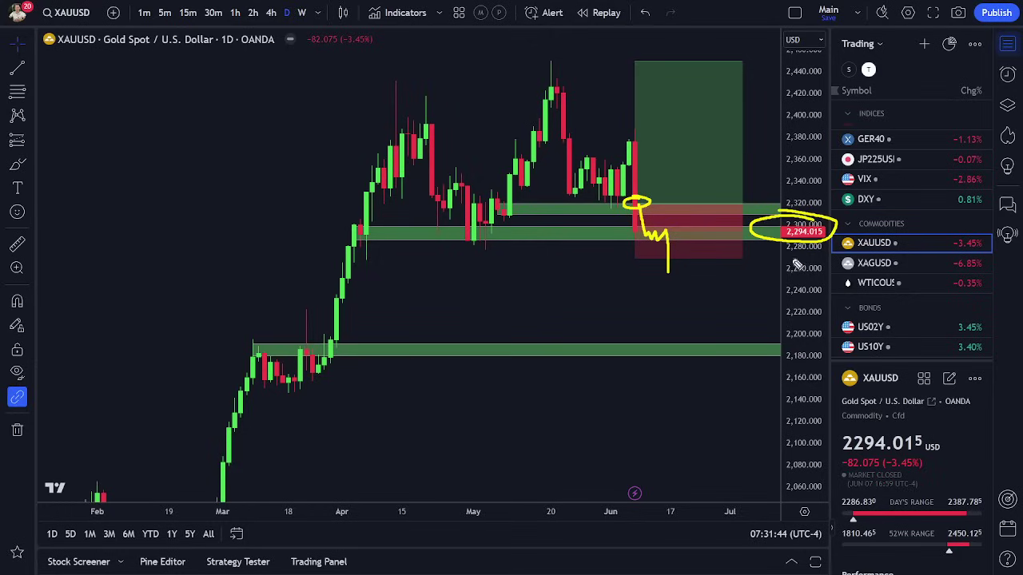
{"action": "left_click_drag", "start_coordinate": [602, 260], "coordinate": [631, 261]}
{"action": "key", "text": "e"}
{"action": "left_click_drag", "start_coordinate": [630, 206], "coordinate": [657, 205]}
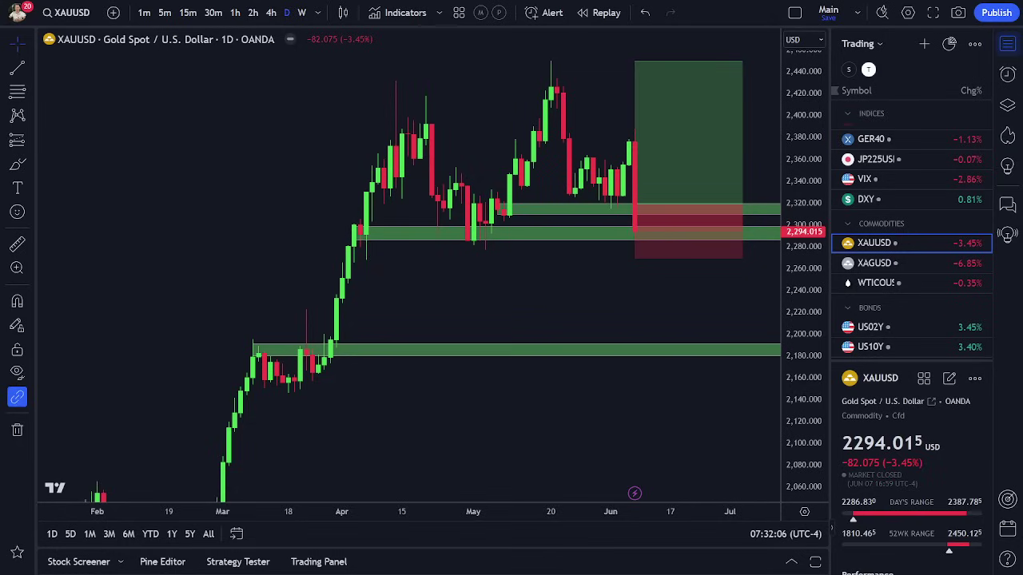
Reframe the gold chart, then draw a line under the May lows and a drop from the latest red candle
{"action": "left_click_drag", "start_coordinate": [668, 297], "coordinate": [652, 331]}
{"action": "scroll", "coordinate": [646, 322], "scroll_direction": "up", "scroll_amount": 3}
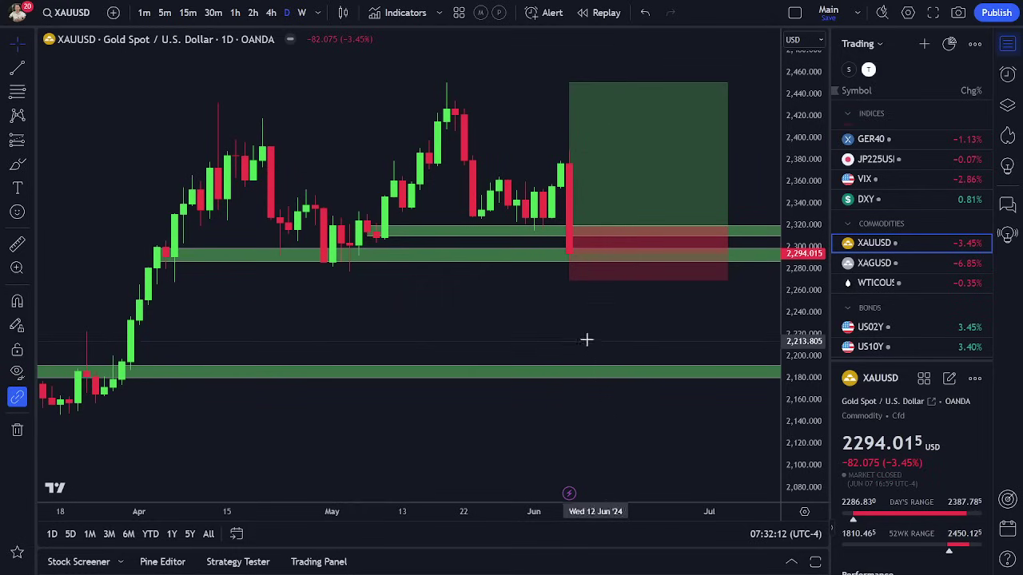
{"action": "left_click_drag", "start_coordinate": [513, 312], "coordinate": [519, 306]}
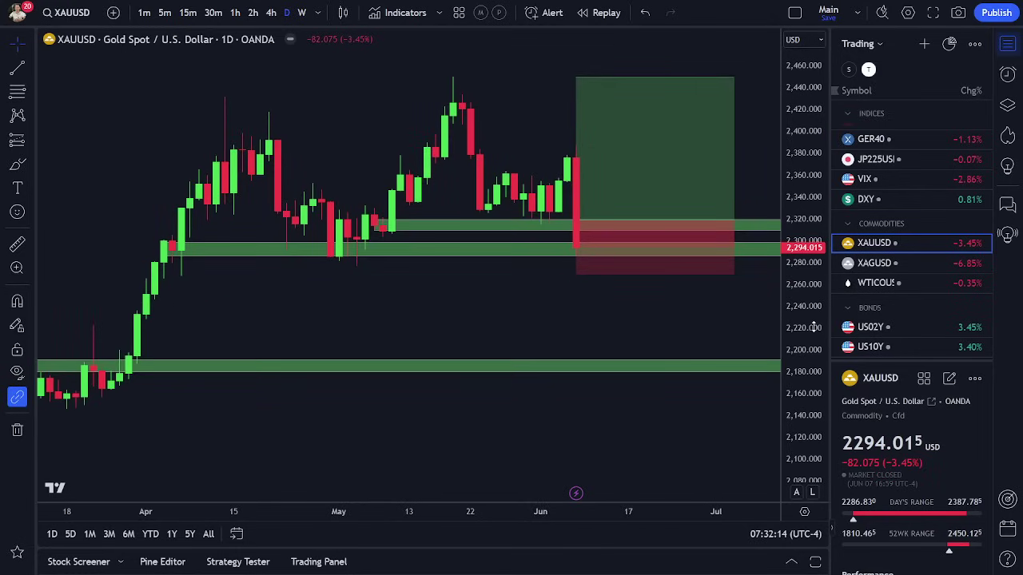
{"action": "left_click_drag", "start_coordinate": [806, 328], "coordinate": [802, 302]}
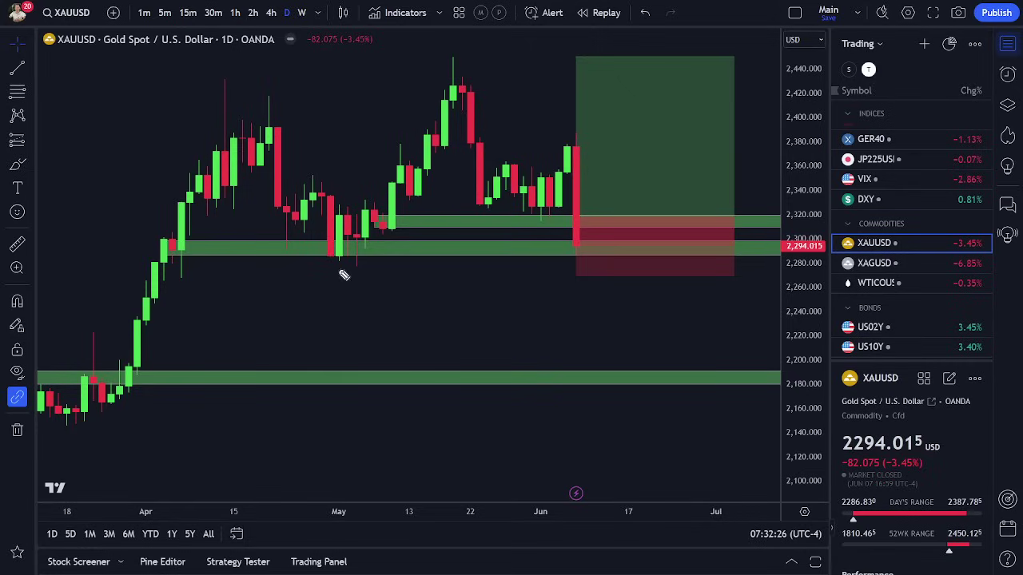
{"action": "left_click_drag", "start_coordinate": [332, 266], "coordinate": [365, 266]}
{"action": "left_click_drag", "start_coordinate": [542, 282], "coordinate": [566, 282]}
{"action": "left_click_drag", "start_coordinate": [576, 246], "coordinate": [585, 269]}
Glance at the WTI oil chart, then pass through Nasdaq 100 to the SPX500USD daily chart
{"action": "left_click", "coordinate": [895, 286]}
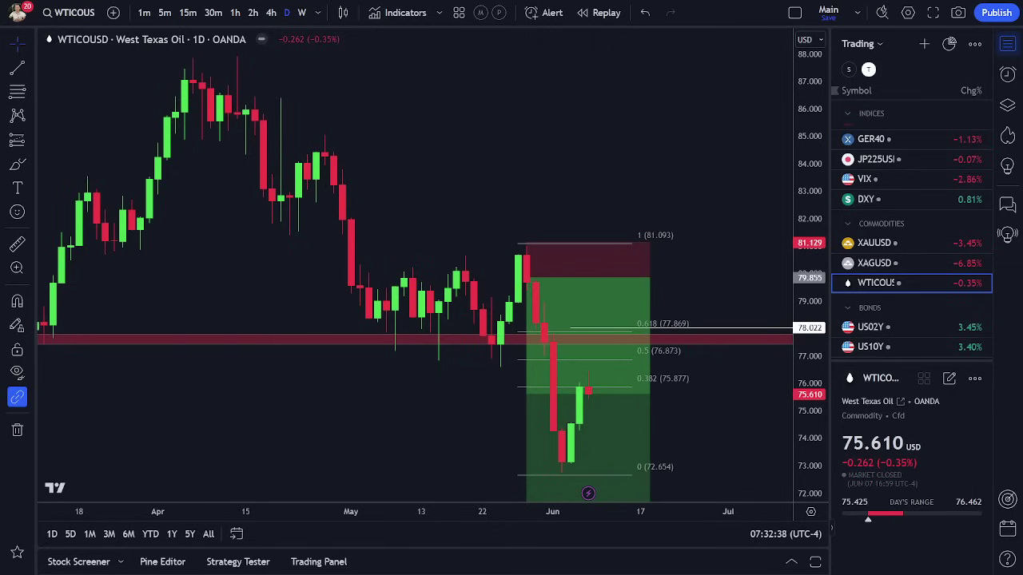
{"action": "scroll", "coordinate": [916, 269], "scroll_direction": "down", "scroll_amount": 2}
{"action": "scroll", "coordinate": [902, 274], "scroll_direction": "up", "scroll_amount": 4}
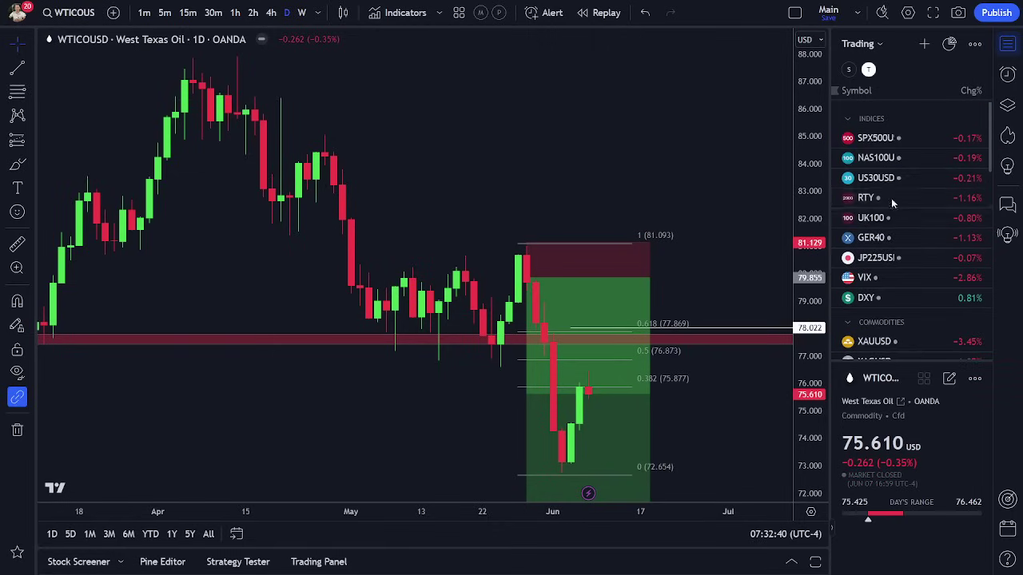
{"action": "left_click", "coordinate": [878, 158]}
{"action": "left_click", "coordinate": [878, 138]}
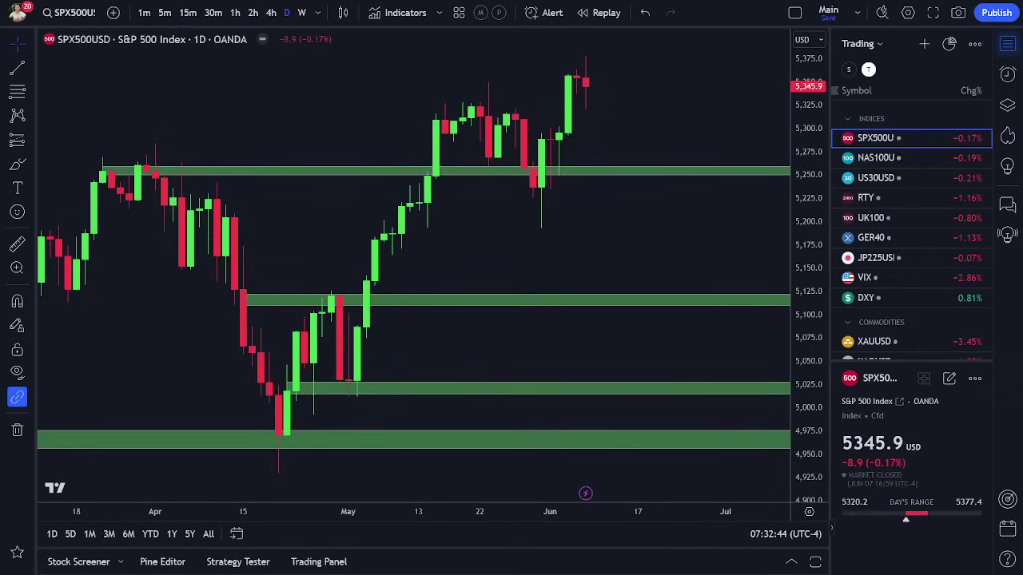
In thinkorswim Positions, circle the VOO call quantity -4 and its $6.00 average price
{"action": "key", "text": "alt+Tab"}
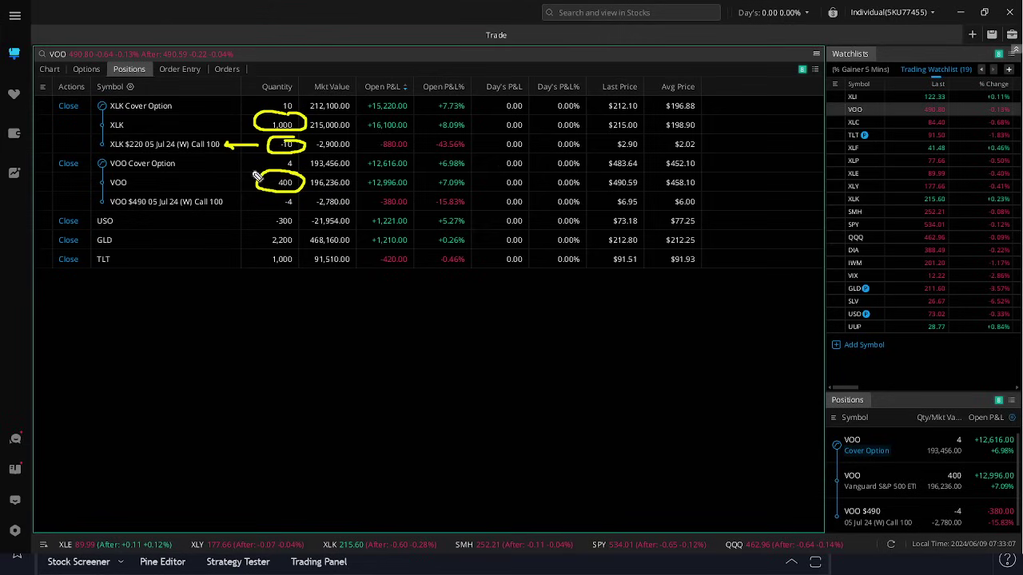
{"action": "mouse_move", "coordinate": [261, 198]}
{"action": "left_mouse_down"}
{"action": "mouse_move", "coordinate": [293, 199]}
{"action": "mouse_move", "coordinate": [301, 216]}
{"action": "mouse_move", "coordinate": [270, 225]}
{"action": "mouse_move", "coordinate": [242, 206]}
{"action": "left_mouse_up"}
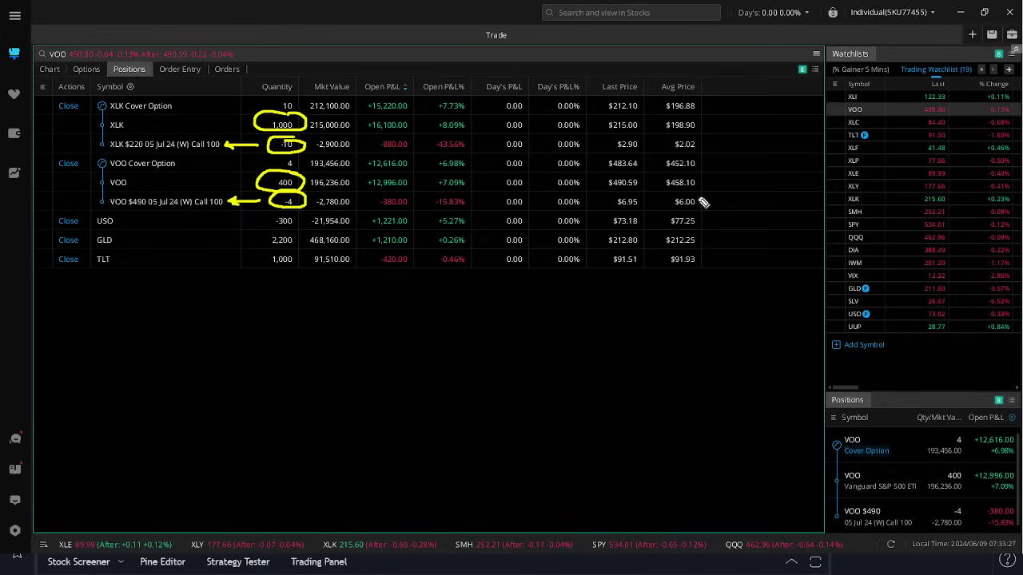
{"action": "mouse_move", "coordinate": [706, 195]}
{"action": "left_mouse_down"}
{"action": "mouse_move", "coordinate": [659, 206]}
{"action": "mouse_move", "coordinate": [719, 203]}
{"action": "left_mouse_up"}
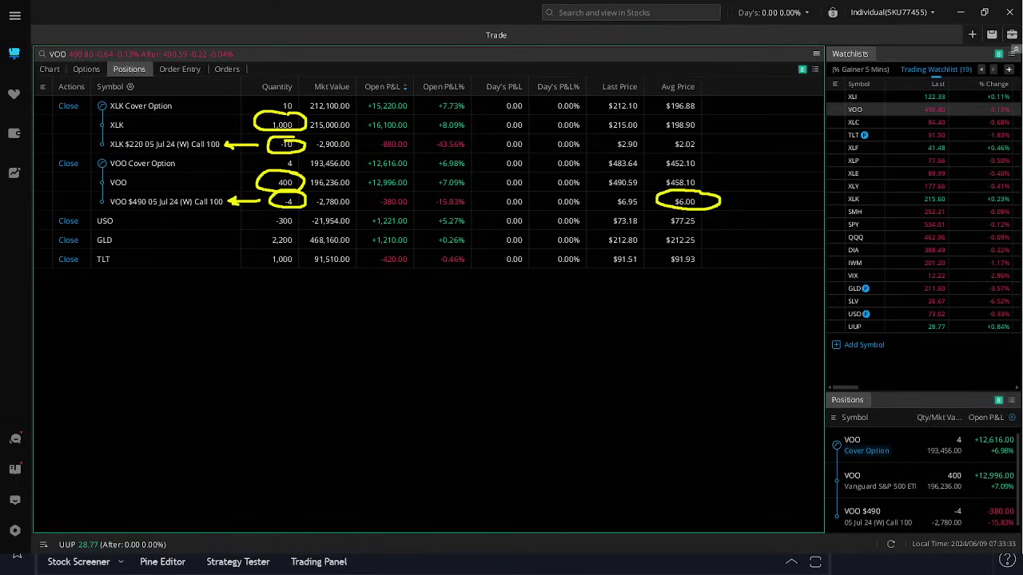
Clear the broker annotations, return to the zoomed-out S&P 500 chart, and sketch then undo two pullback paths
{"action": "key", "text": "e"}
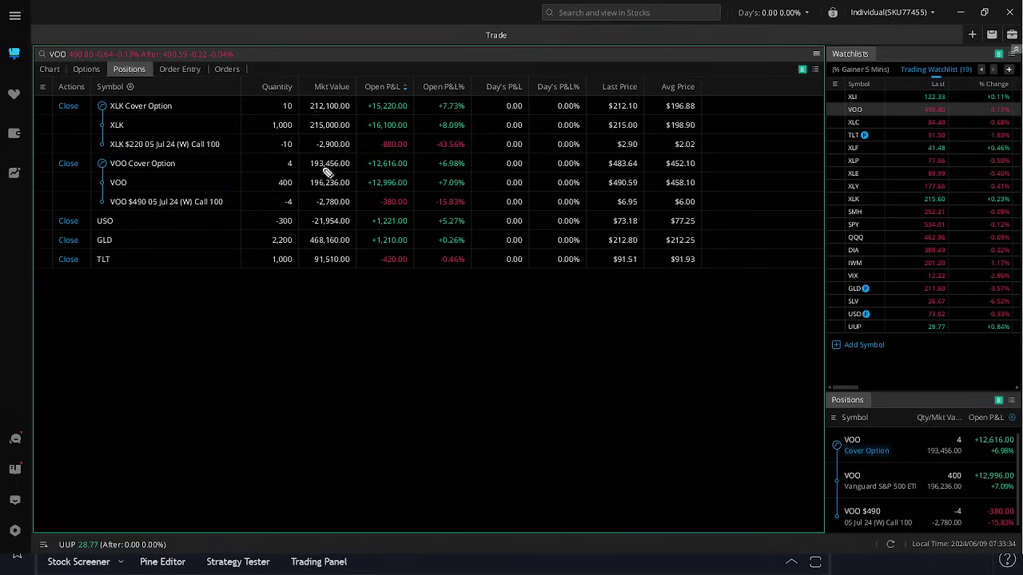
{"action": "left_click", "coordinate": [959, 12]}
{"action": "scroll", "coordinate": [684, 128], "scroll_direction": "down", "scroll_amount": 2}
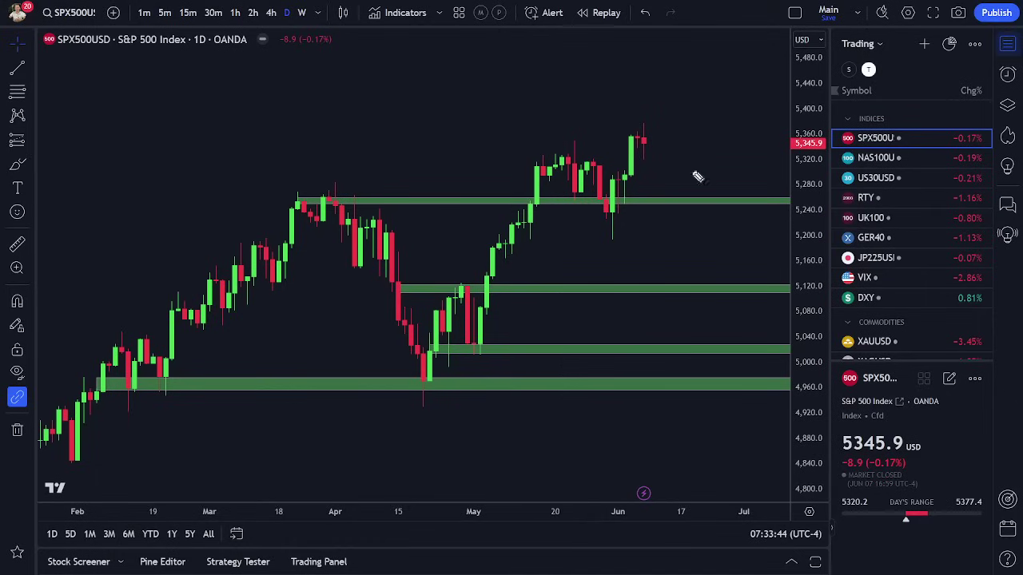
{"action": "mouse_move", "coordinate": [642, 133]}
{"action": "left_mouse_down"}
{"action": "mouse_move", "coordinate": [690, 173]}
{"action": "mouse_move", "coordinate": [700, 200]}
{"action": "left_mouse_up"}
{"action": "left_click_drag", "start_coordinate": [635, 137], "coordinate": [699, 293]}
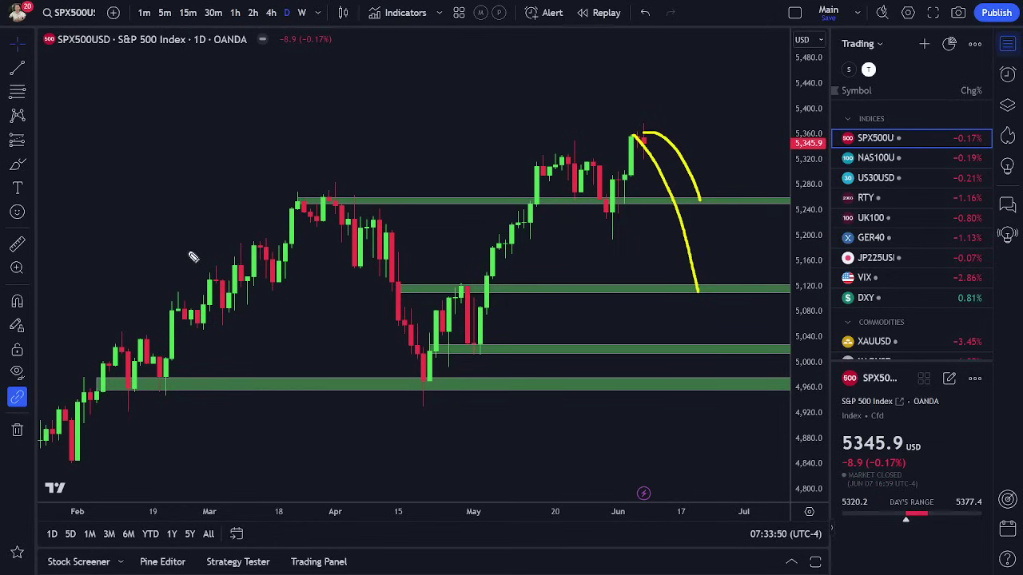
{"action": "key", "text": "ctrl+z"}
{"action": "key", "text": "ctrl+z"}
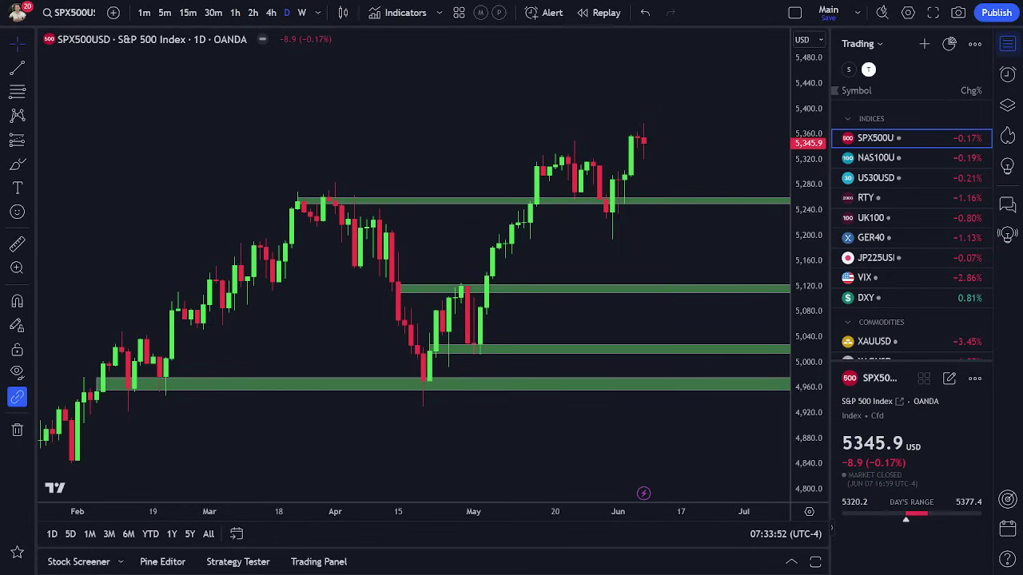
Flip through gold, TLT and Nasdaq 100 charts before returning to the S&P 500
{"action": "scroll", "coordinate": [916, 217], "scroll_direction": "down", "scroll_amount": 3}
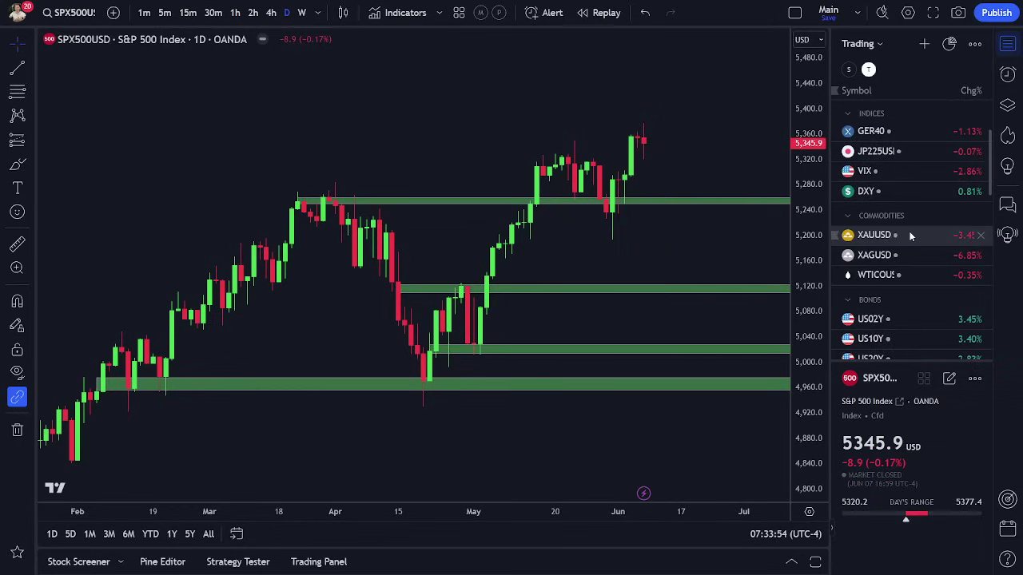
{"action": "left_click", "coordinate": [908, 234]}
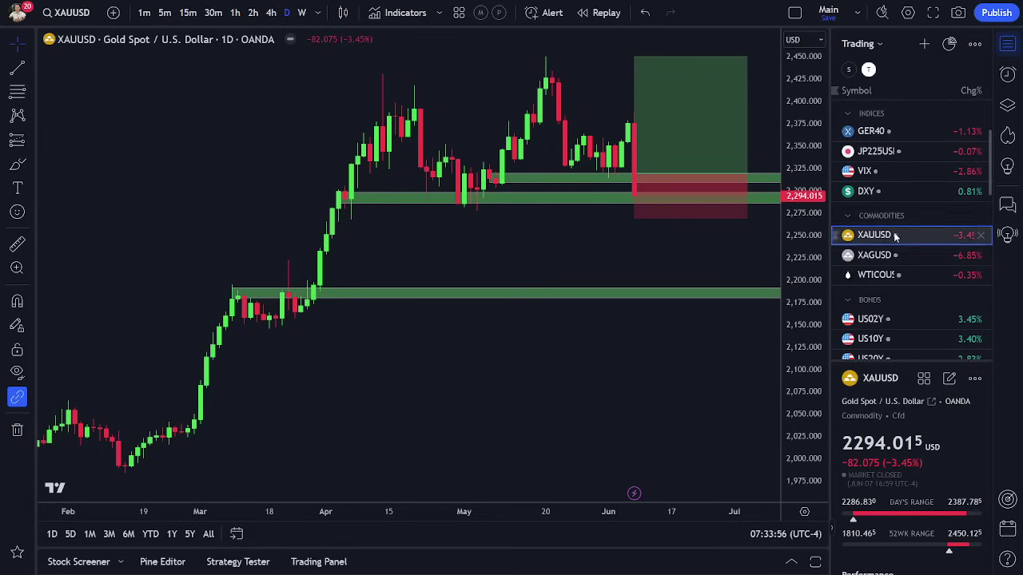
{"action": "scroll", "coordinate": [887, 264], "scroll_direction": "down", "scroll_amount": 3}
{"action": "left_click", "coordinate": [883, 274]}
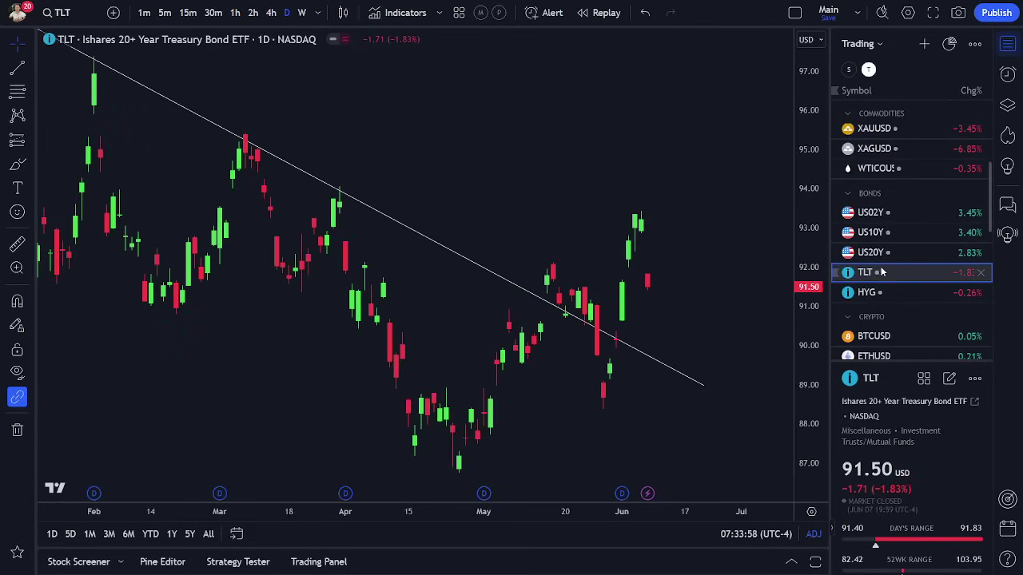
{"action": "scroll", "coordinate": [885, 233], "scroll_direction": "up", "scroll_amount": 6}
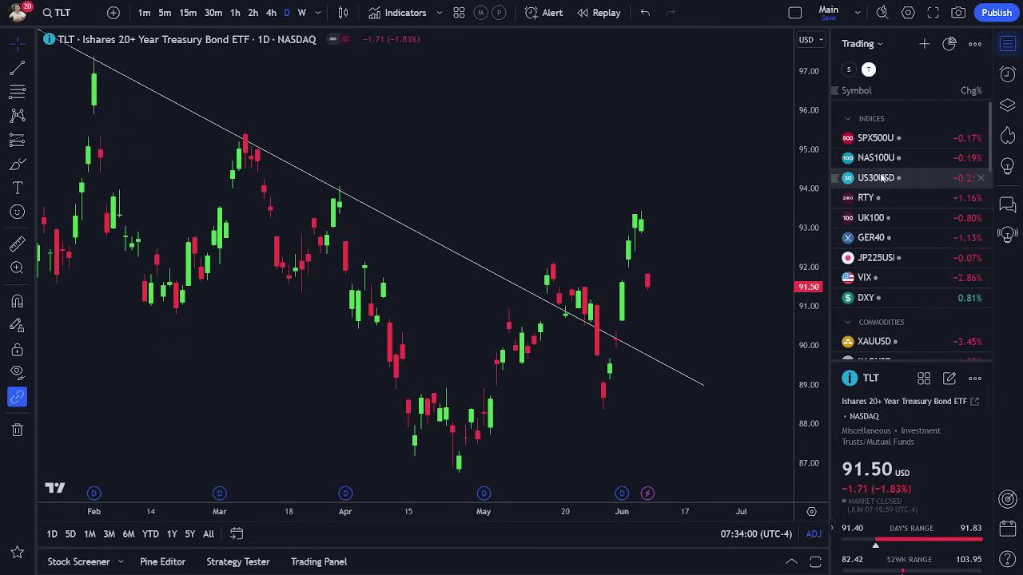
{"action": "left_click", "coordinate": [879, 164]}
{"action": "left_click", "coordinate": [876, 139]}
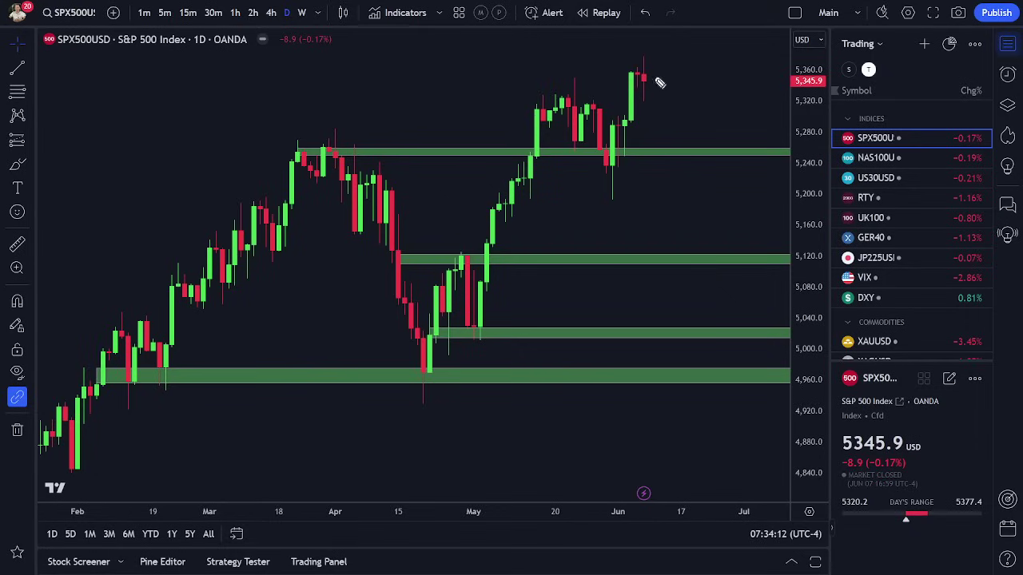
Sketch a breakout arrow higher and a drop to the 5,120 zone from the latest candle, then clear them
{"action": "left_click_drag", "start_coordinate": [657, 71], "coordinate": [686, 31]}
{"action": "mouse_move", "coordinate": [572, 112]}
{"action": "left_mouse_down"}
{"action": "mouse_move", "coordinate": [488, 210]}
{"action": "mouse_move", "coordinate": [425, 318]}
{"action": "mouse_move", "coordinate": [617, 252]}
{"action": "mouse_move", "coordinate": [470, 138]}
{"action": "left_mouse_up"}
{"action": "left_click_drag", "start_coordinate": [656, 77], "coordinate": [718, 3]}
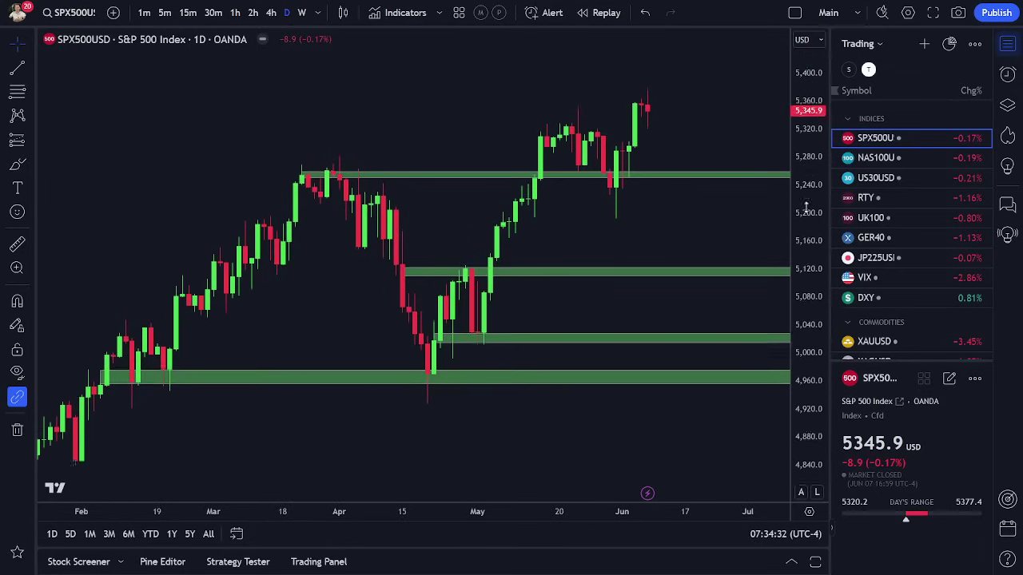
{"action": "mouse_move", "coordinate": [644, 118]}
{"action": "left_mouse_down"}
{"action": "mouse_move", "coordinate": [689, 178]}
{"action": "mouse_move", "coordinate": [719, 275]}
{"action": "left_mouse_up"}
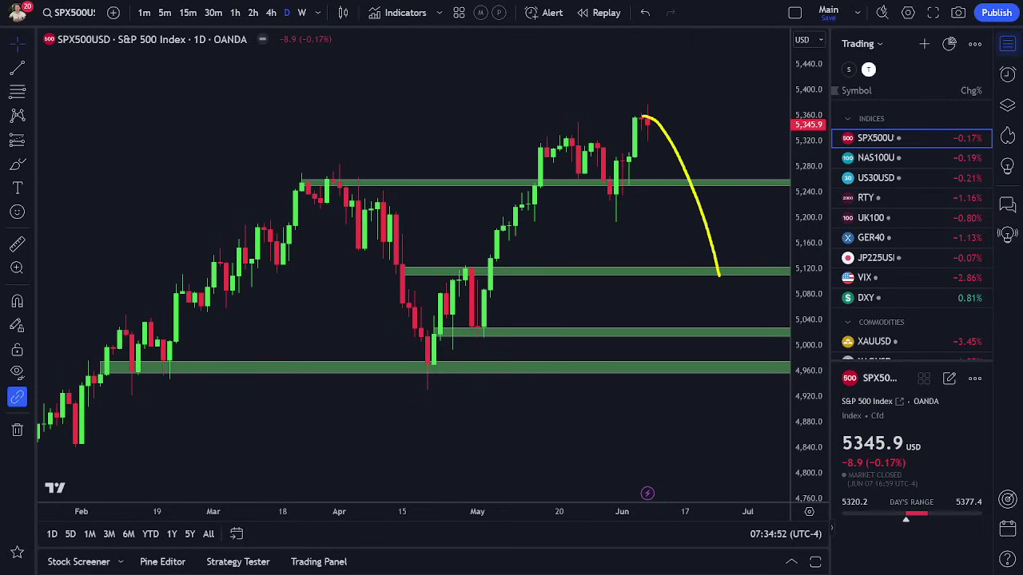
{"action": "left_click_drag", "start_coordinate": [651, 120], "coordinate": [700, 15]}
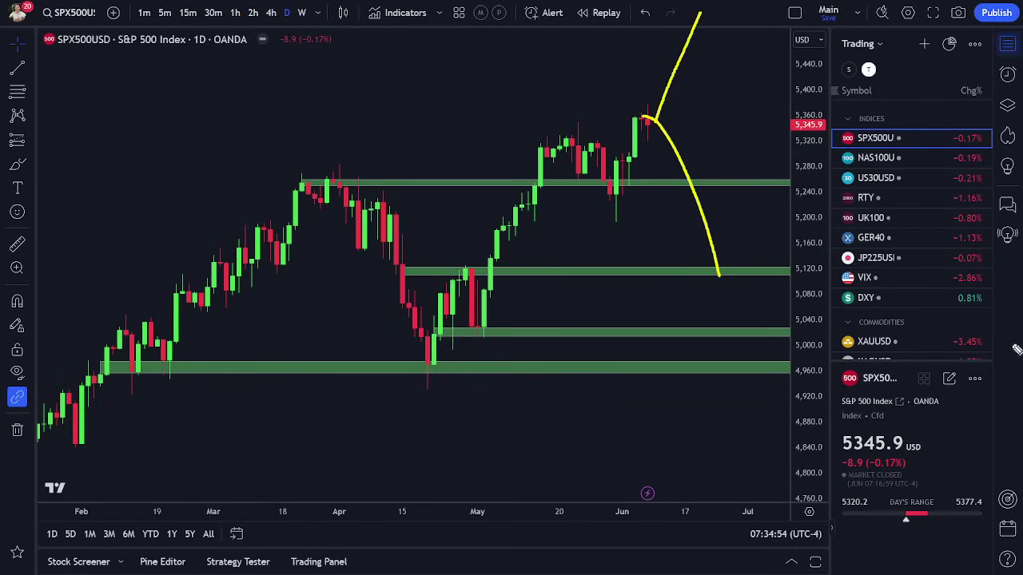
{"action": "key", "text": "Escape"}
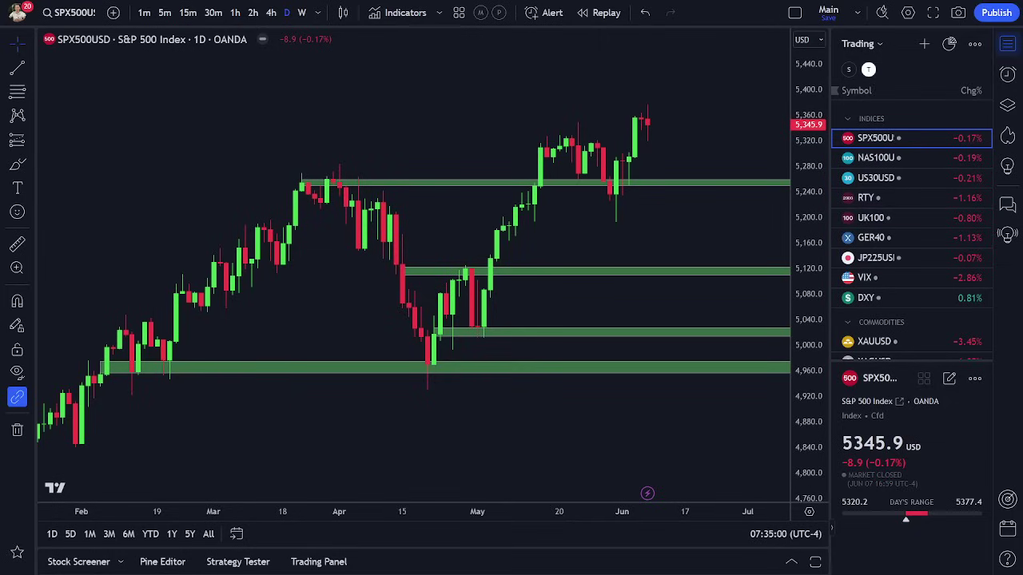
Glance at the broker positions, then sketch an upward Z-shaped mark from the latest S&P 500 candle
{"action": "key", "text": "alt+Tab"}
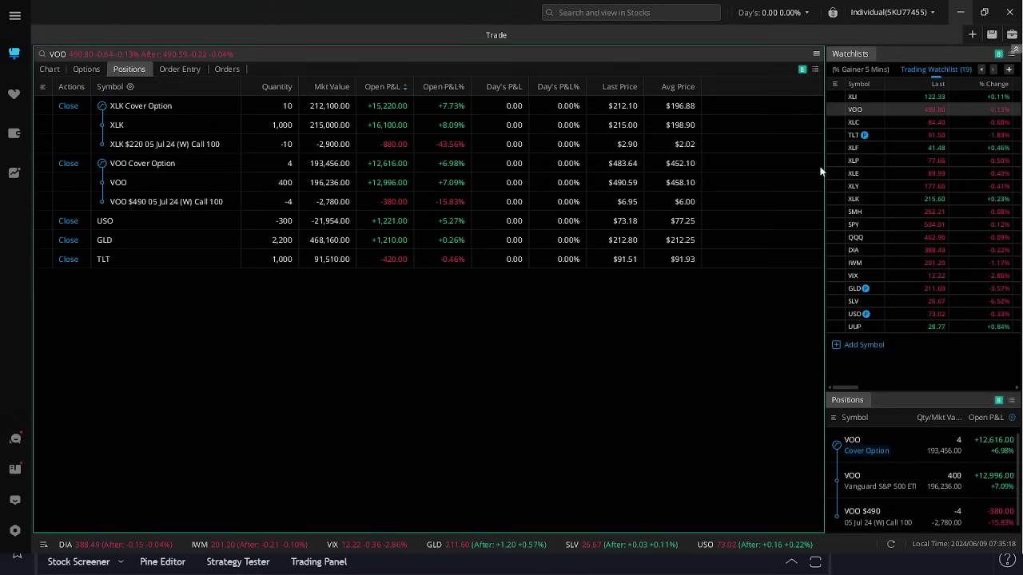
{"action": "left_click", "coordinate": [959, 12]}
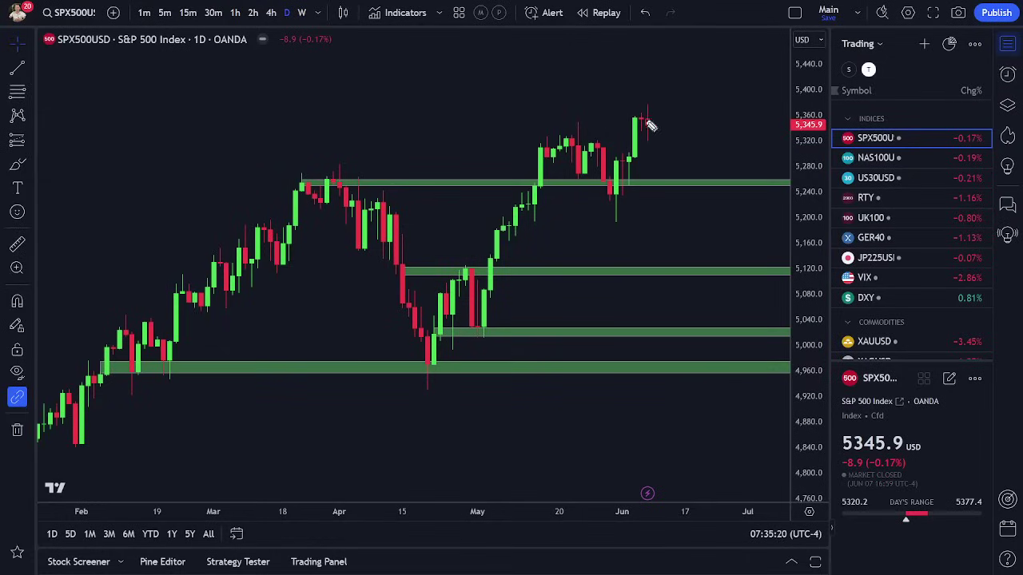
{"action": "left_click_drag", "start_coordinate": [656, 120], "coordinate": [687, 57]}
{"action": "left_click_drag", "start_coordinate": [654, 120], "coordinate": [707, 114]}
{"action": "left_click_drag", "start_coordinate": [641, 49], "coordinate": [707, 54]}
Mark an X on the last candle, sketch a pullback toward the upper green zone, then clear it
{"action": "mouse_move", "coordinate": [627, 109]}
{"action": "left_mouse_down"}
{"action": "mouse_move", "coordinate": [640, 121]}
{"action": "mouse_move", "coordinate": [627, 120]}
{"action": "left_mouse_up"}
{"action": "mouse_move", "coordinate": [639, 106]}
{"action": "left_mouse_down"}
{"action": "mouse_move", "coordinate": [676, 153]}
{"action": "mouse_move", "coordinate": [702, 217]}
{"action": "left_mouse_up"}
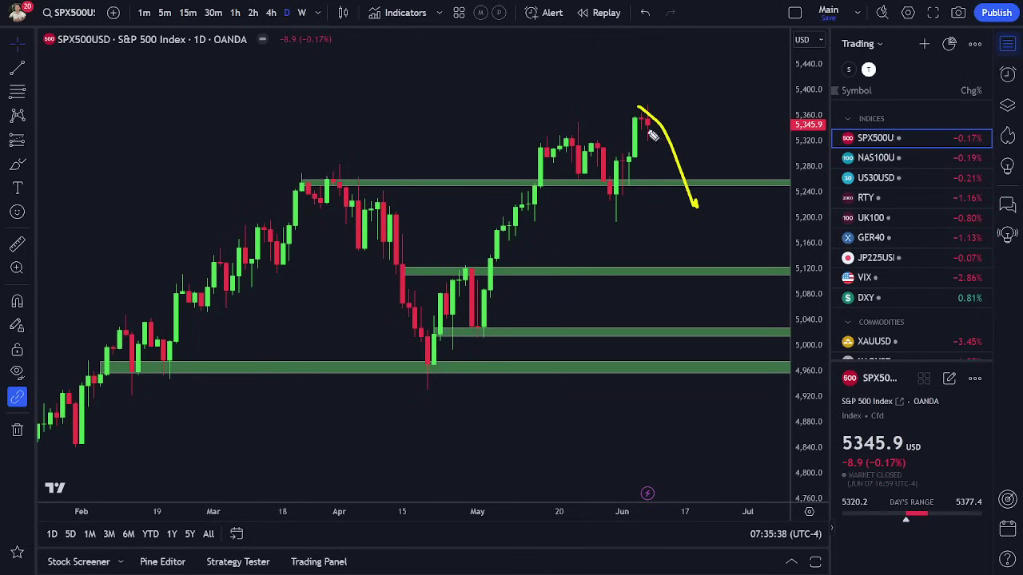
{"action": "key", "text": "Escape"}
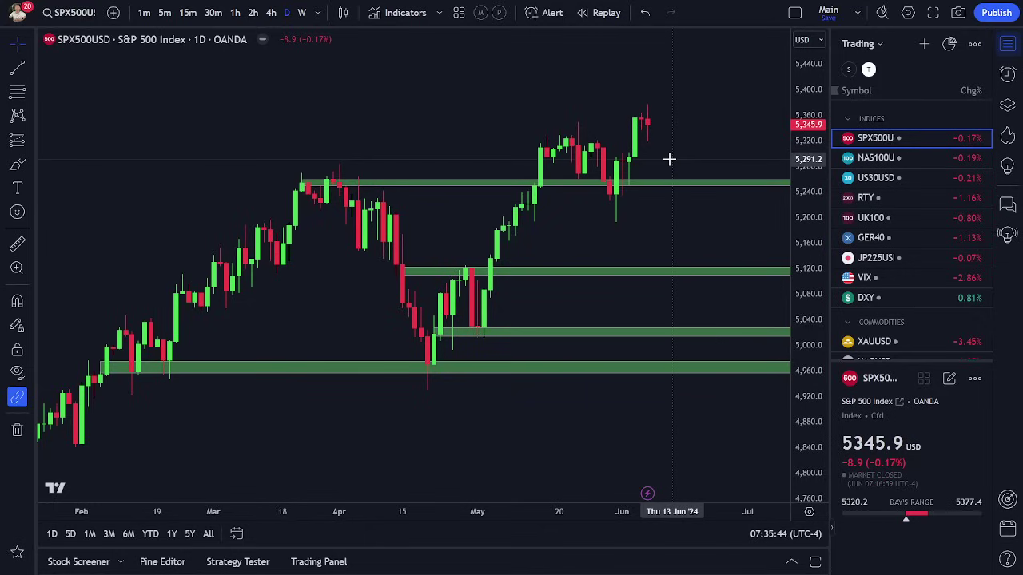
{"action": "scroll", "coordinate": [670, 118], "scroll_direction": "right", "scroll_amount": 2}
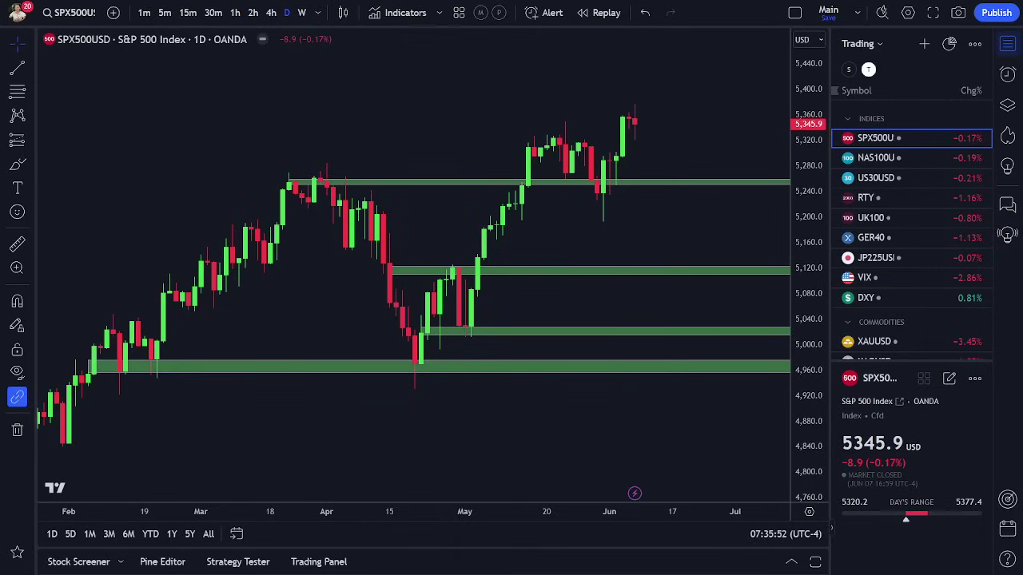
Mark the latest S&P 500 candles with a pen arrow, then switch the chart to NAS100USD daily
{"action": "left_click_drag", "start_coordinate": [586, 106], "coordinate": [617, 120]}
{"action": "left_click", "coordinate": [875, 158]}
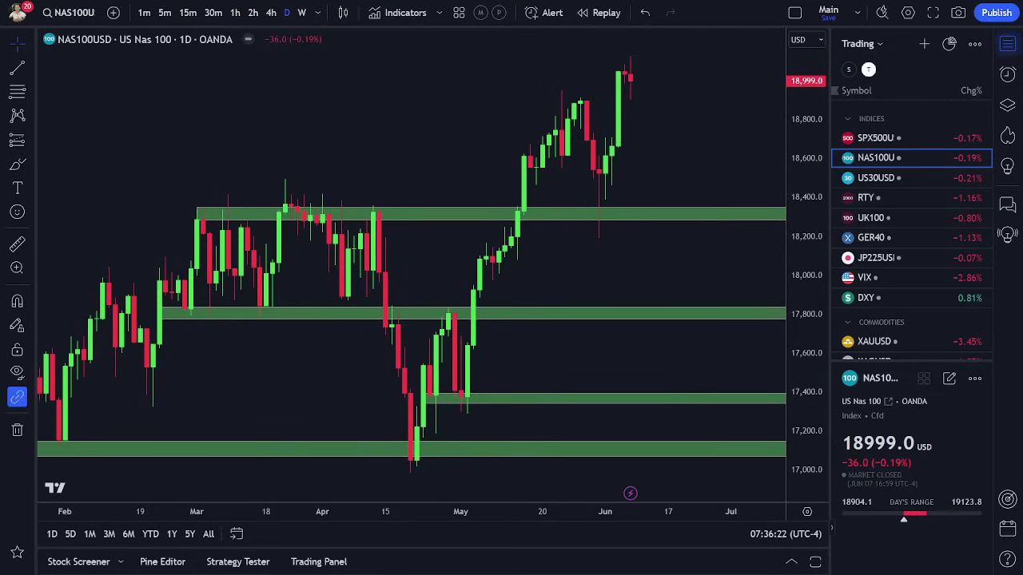
Switch to thinkorswim's Positions page listing the XLK and VOO covered calls, USO, GLD and TLT
{"action": "key", "text": "alt+Tab"}
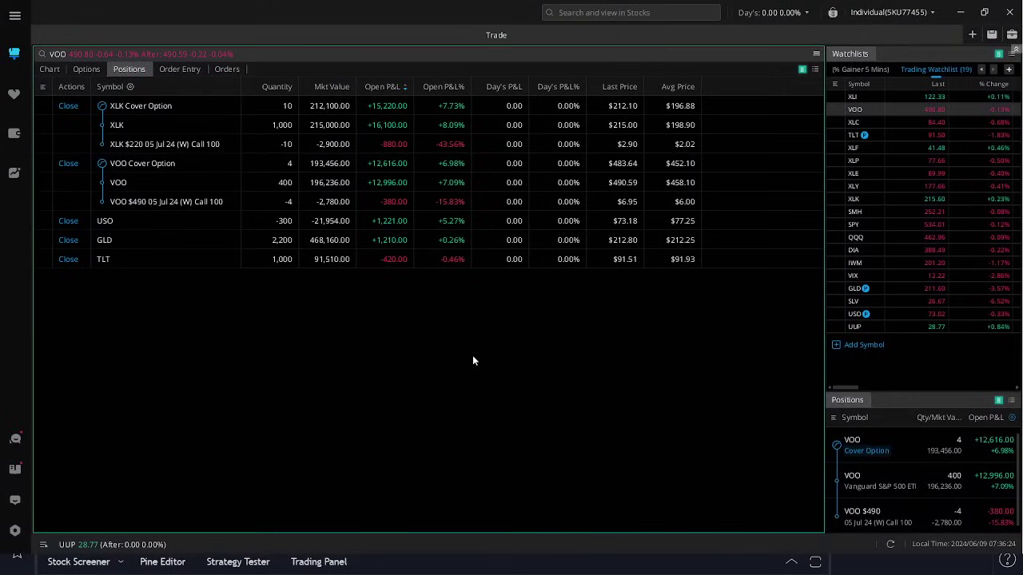